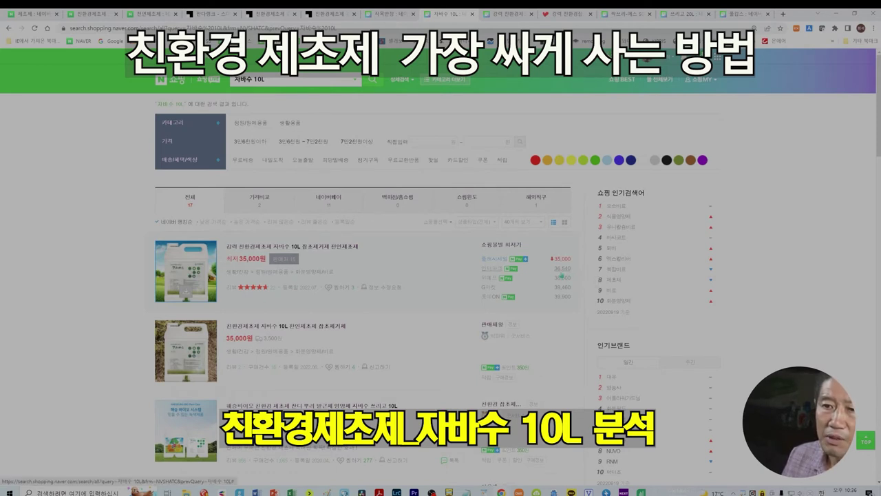
# Compare the prices and sellers of the 자바수 10L listings throughout the Naver Shopping search results
pyautogui.scroll(-2, 415, 280)
pyautogui.scroll(-5, 415, 280)
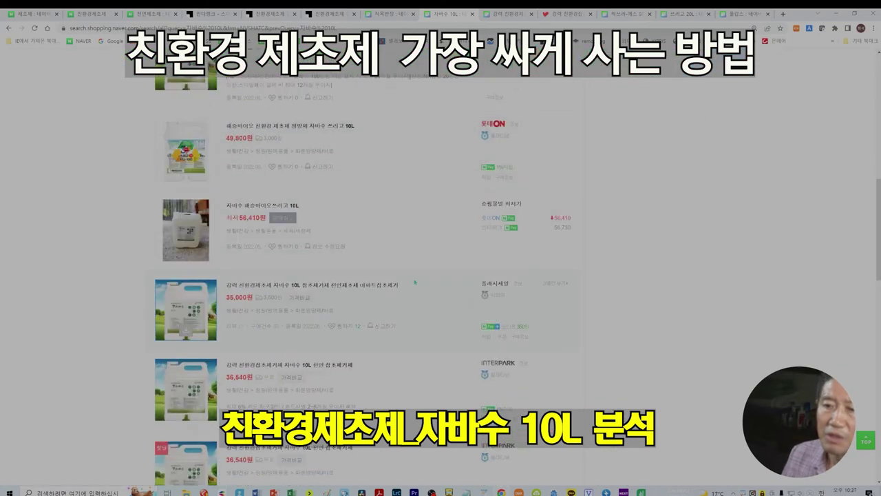
pyautogui.scroll(-2, 415, 282)
pyautogui.scroll(6, 415, 281)
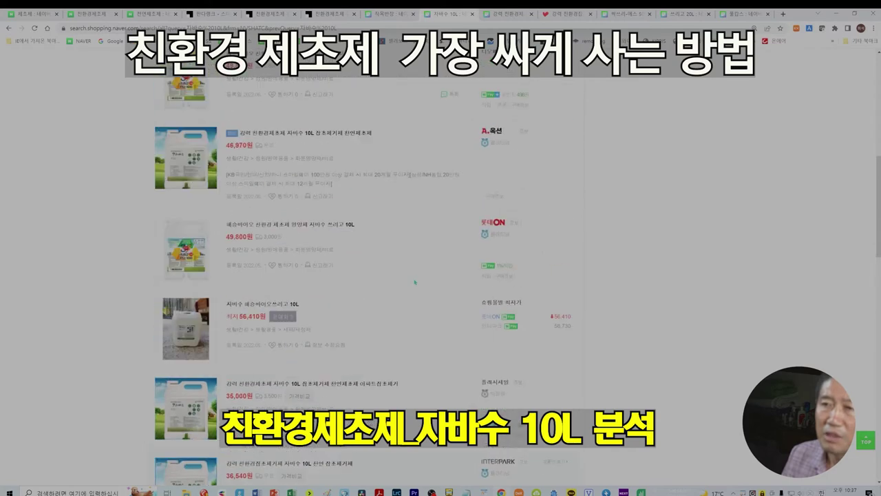
pyautogui.scroll(5, 415, 281)
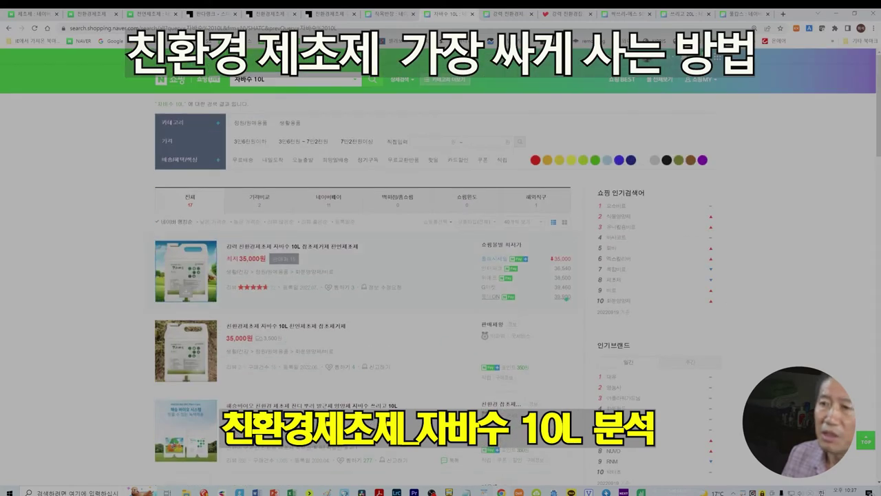
pyautogui.scroll(-5, 404, 335)
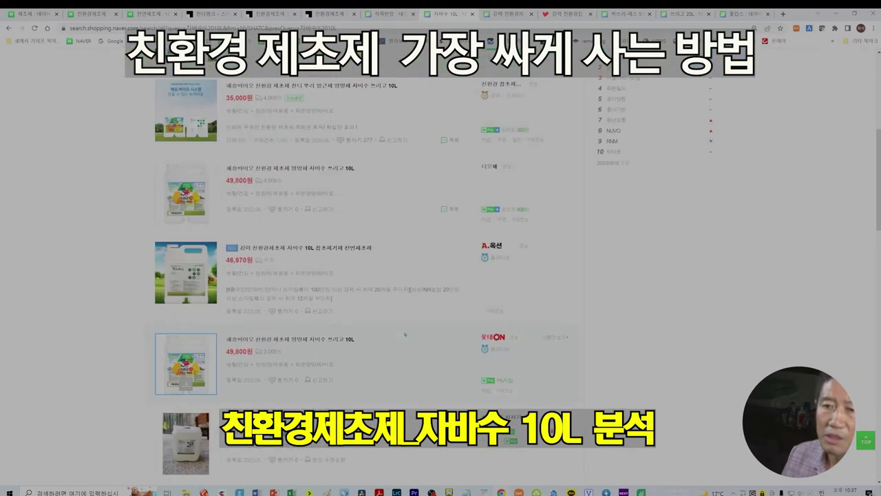
pyautogui.scroll(-2, 405, 334)
pyautogui.scroll(-2, 405, 334)
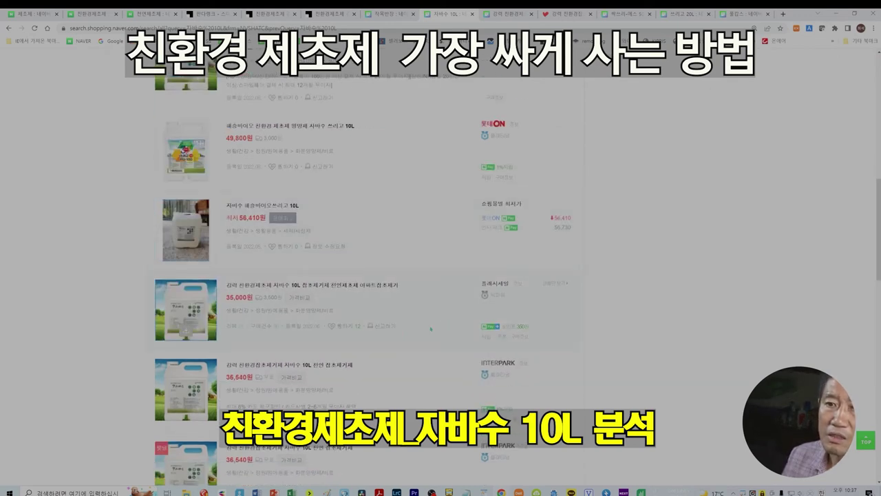
pyautogui.scroll(-2, 418, 381)
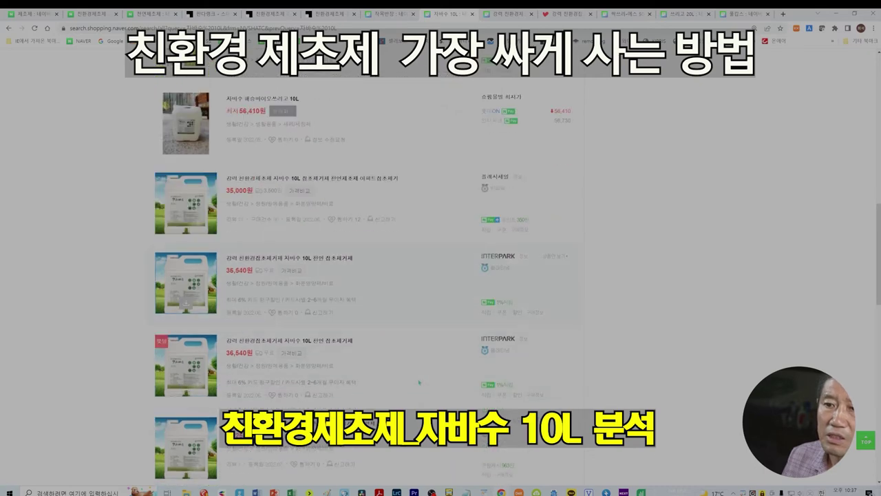
pyautogui.scroll(2, 424, 372)
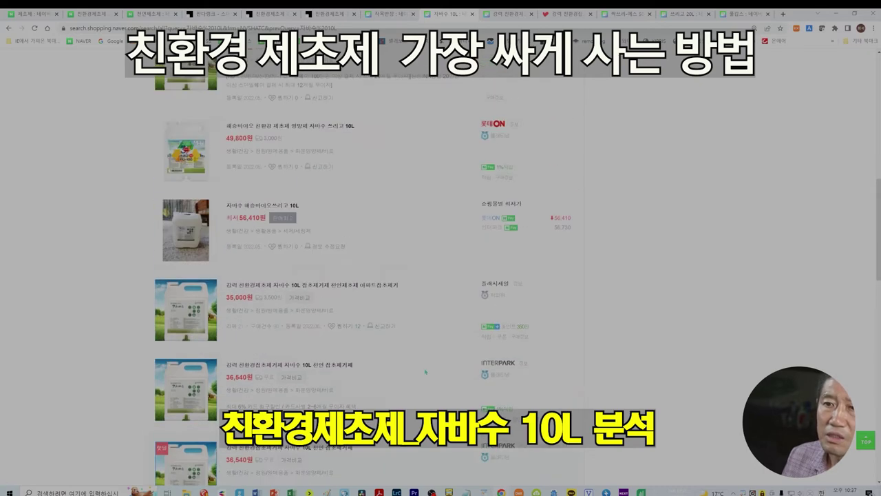
pyautogui.scroll(-2, 426, 380)
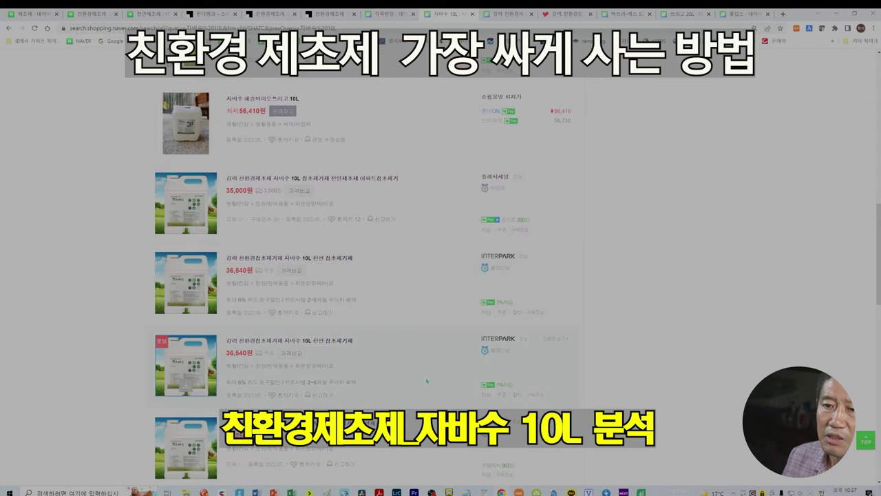
pyautogui.scroll(-2, 426, 380)
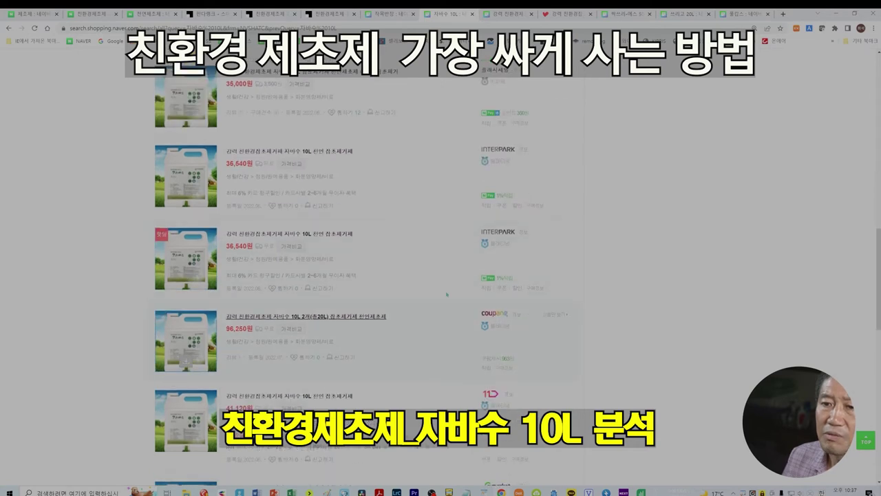
pyautogui.scroll(2, 444, 315)
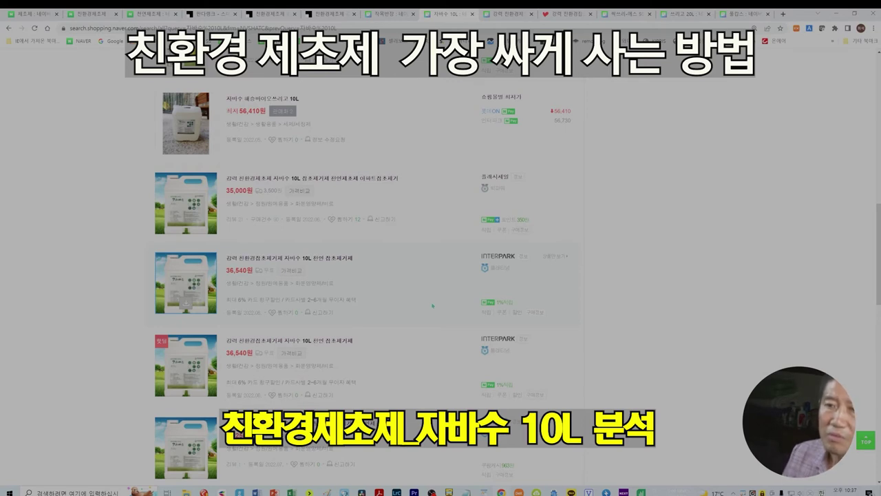
pyautogui.scroll(2, 433, 305)
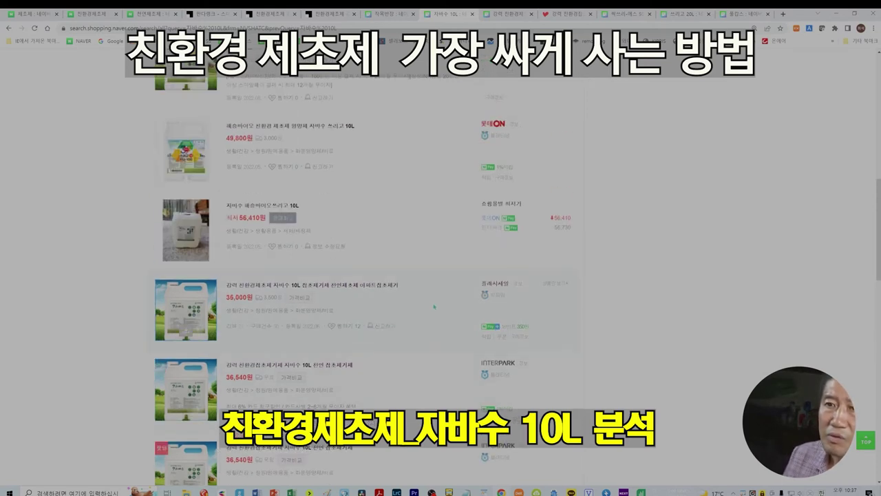
pyautogui.scroll(2, 434, 306)
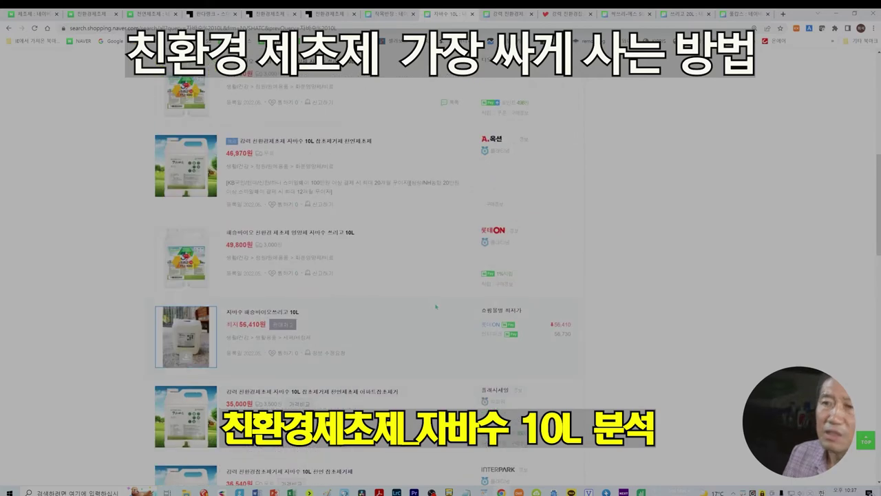
pyautogui.scroll(10, 435, 306)
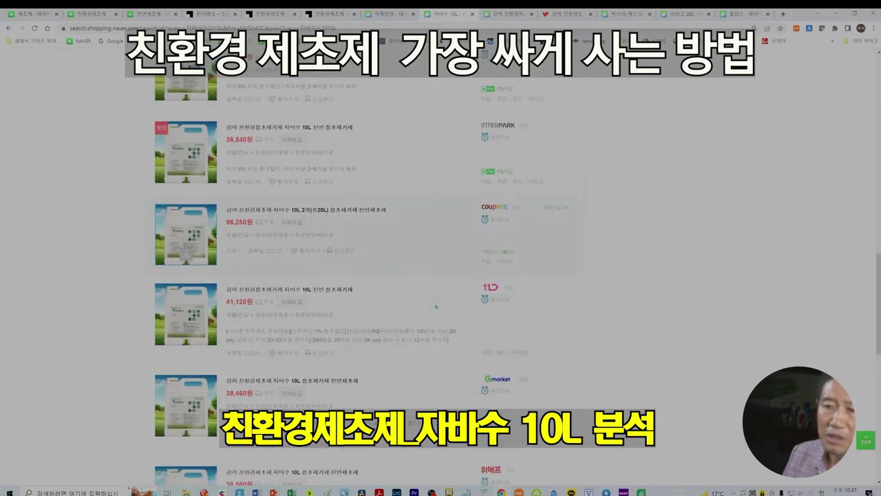
pyautogui.scroll(-10, 435, 306)
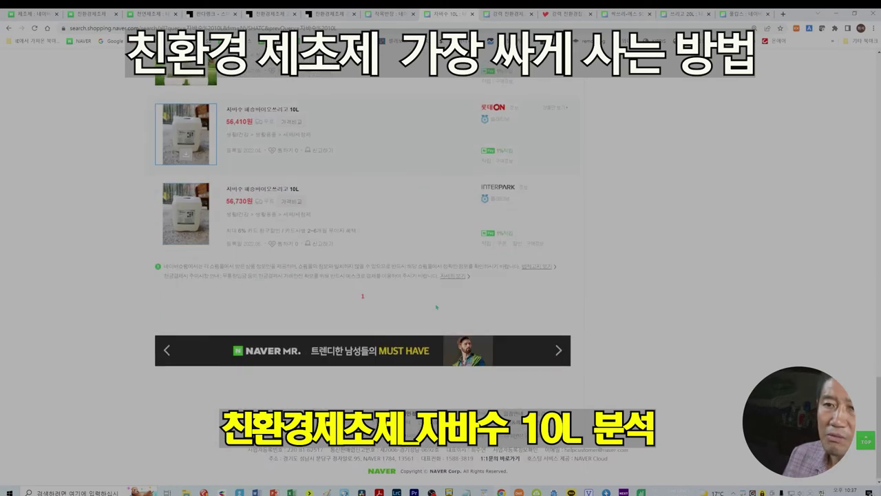
pyautogui.scroll(2, 435, 307)
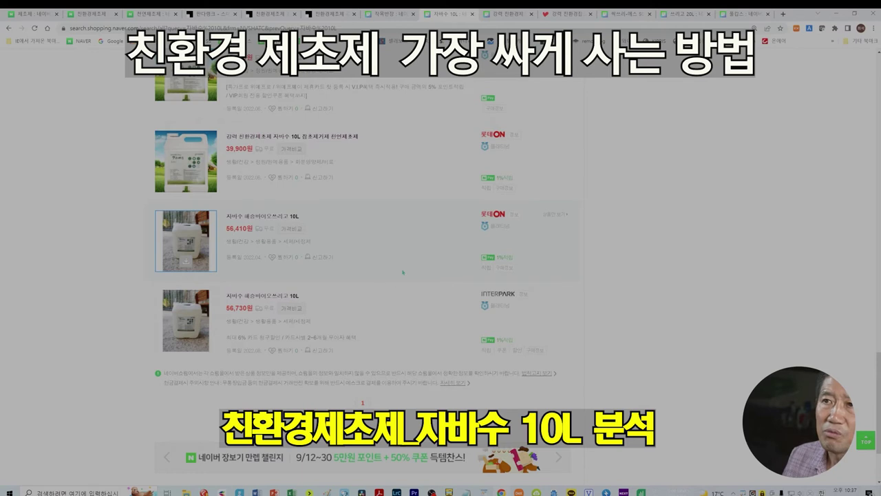
pyautogui.scroll(2, 403, 272)
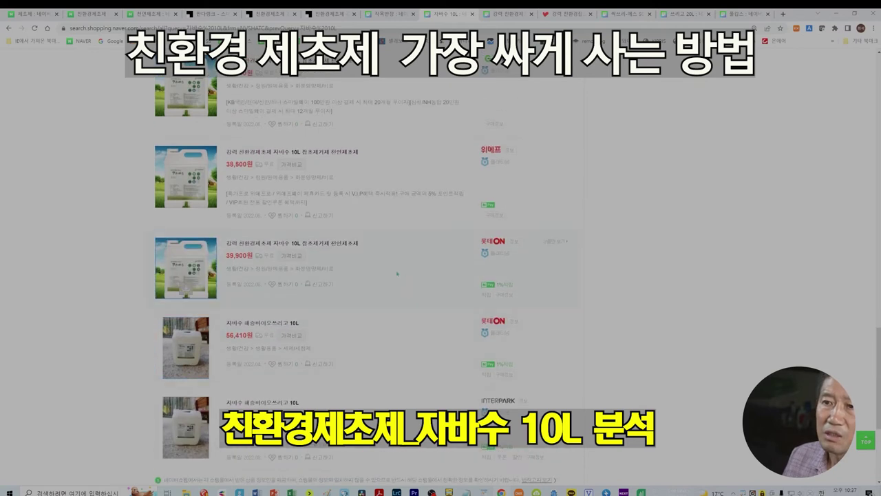
# Close the two 강력 친환경 product tabs next to the 자바수 10L results
pyautogui.click(533, 14)
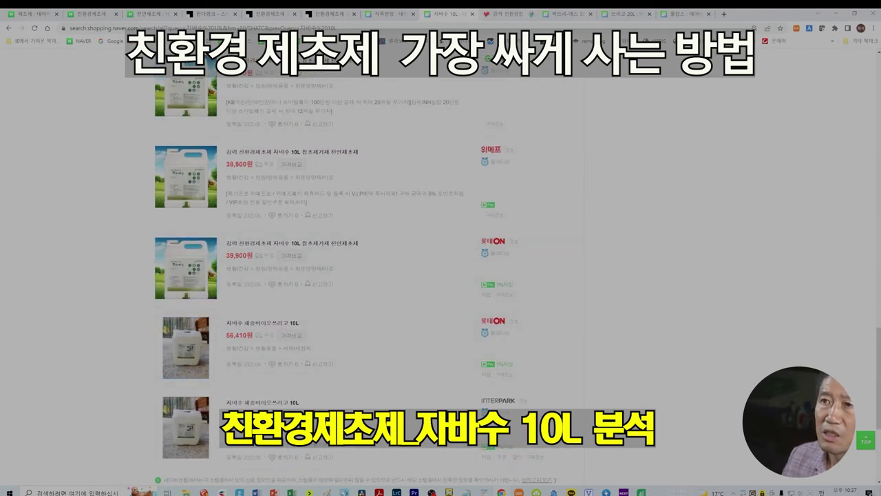
pyautogui.click(534, 14)
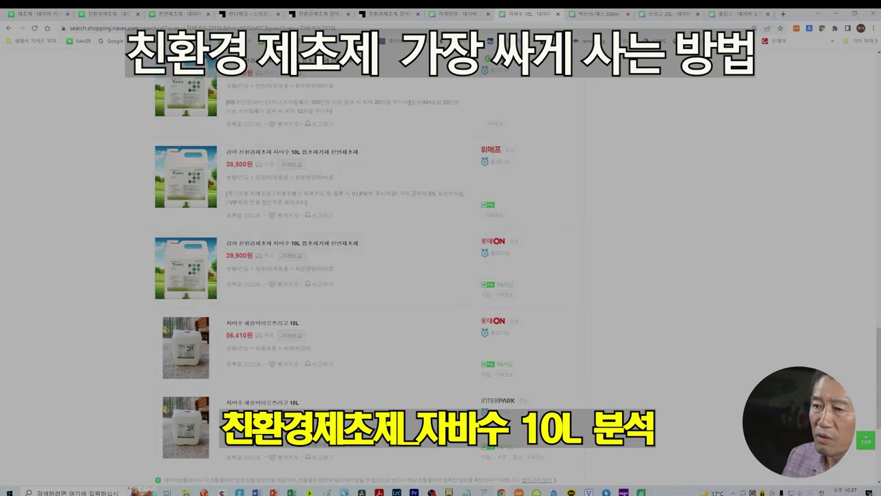
# Switch to the product list spreadsheet in Hancell and check the purchase count of the 싹쓰리-에스 500ml product
pyautogui.moveTo(641, 490)
pyautogui.click(685, 455)
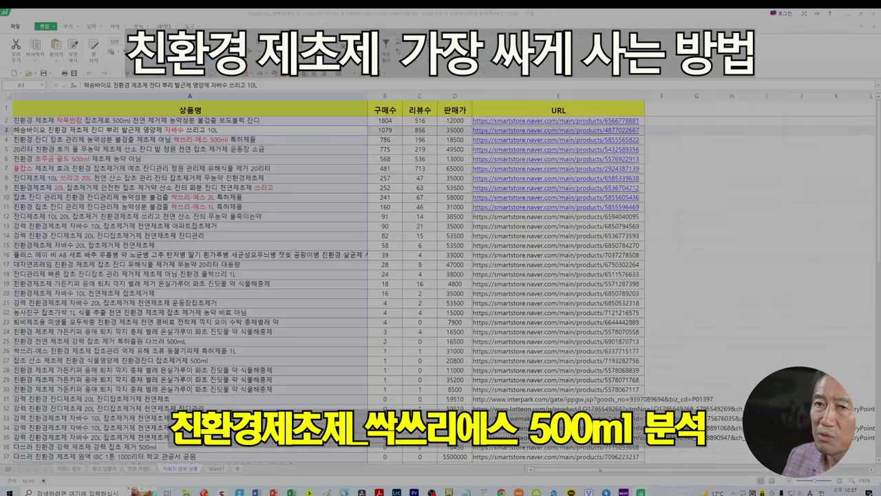
pyautogui.click(195, 140)
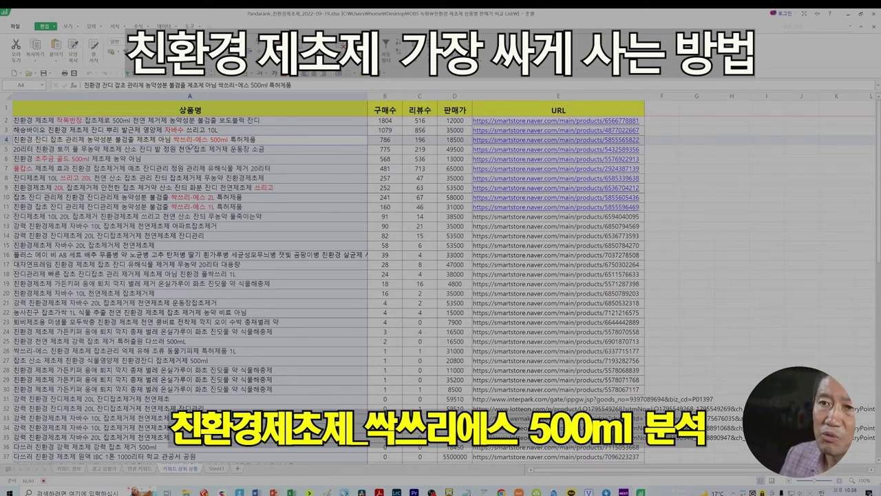
pyautogui.click(386, 141)
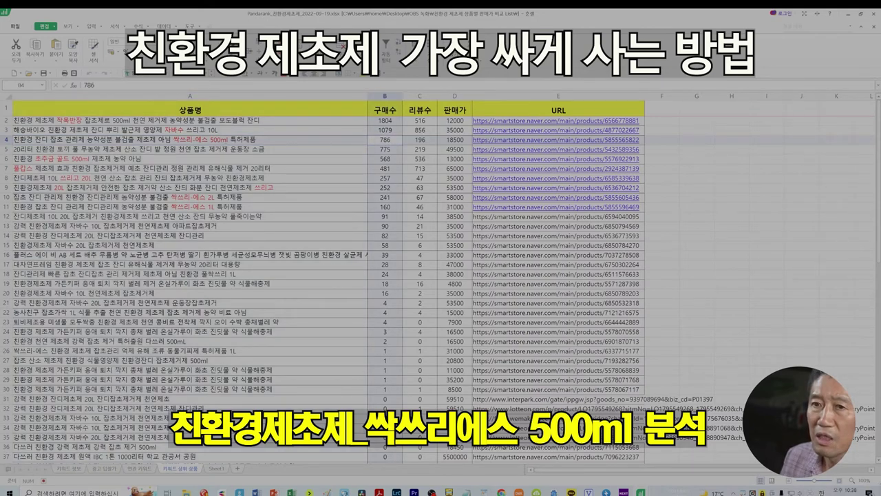
# Switch back to the browser's 싹쓰리-에스 500ml results and list them 80 per page, sorted by lowest price
pyautogui.hotkey('alt', 'Tab')
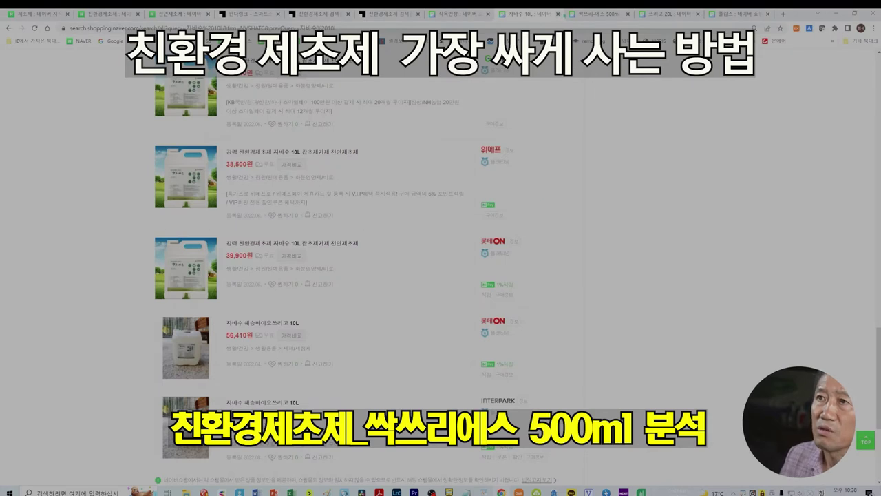
pyautogui.hotkey('ctrl', 'Tab')
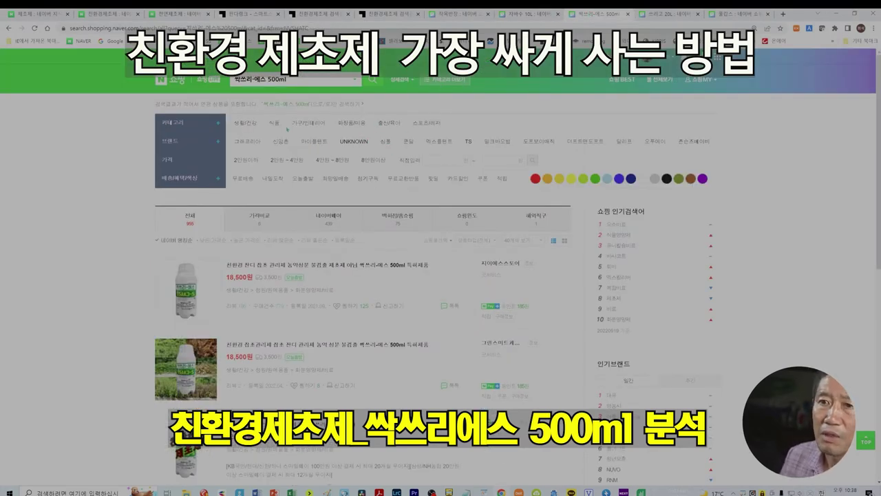
pyautogui.moveTo(178, 246)
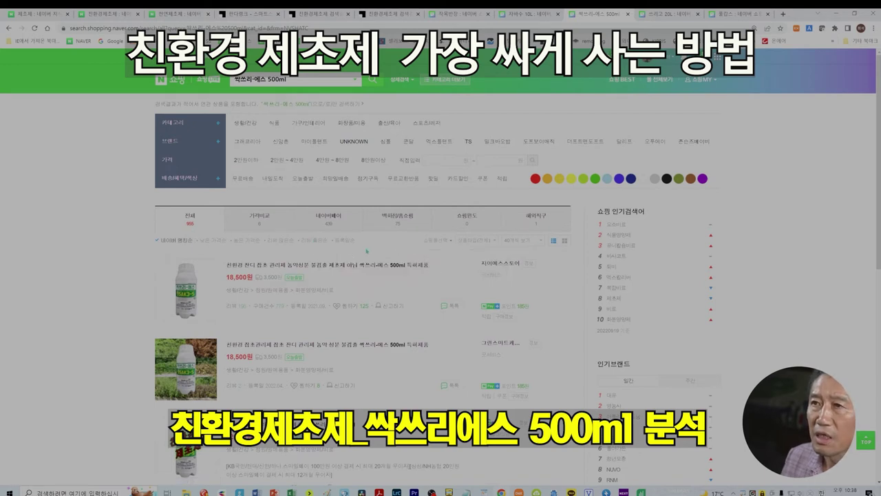
pyautogui.click(540, 241)
pyautogui.click(507, 279)
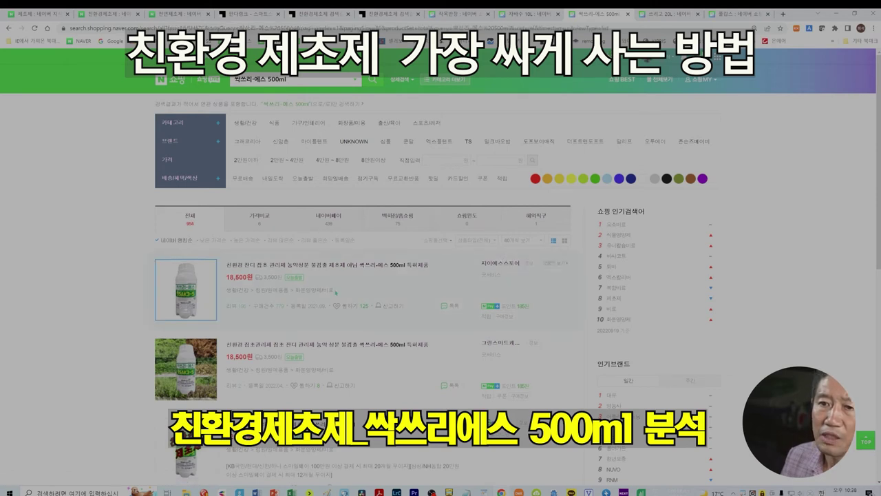
pyautogui.click(212, 240)
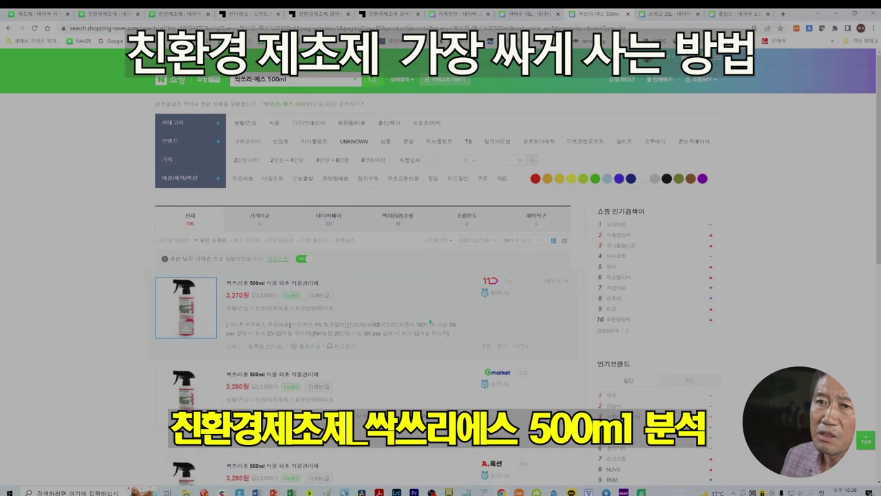
# Examine the cheapest listings on the first results page to look for the 싹쓰리-에스 500ml herbicide
pyautogui.click(289, 79)
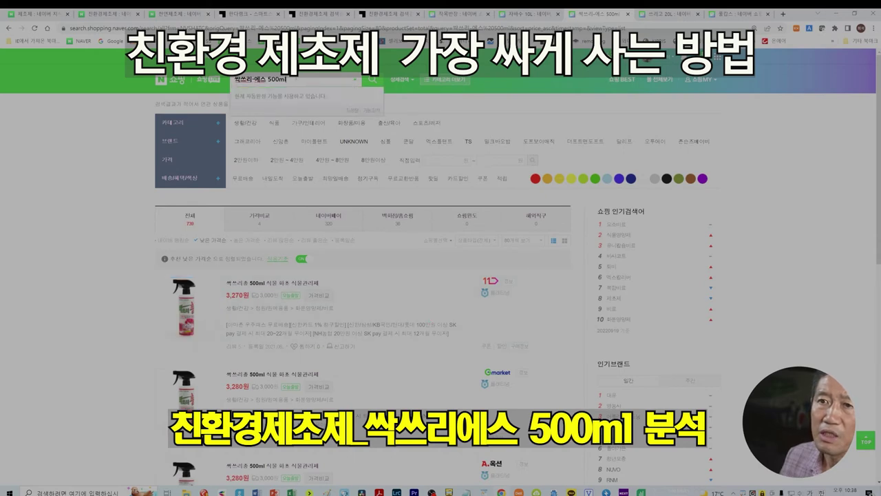
pyautogui.scroll(-3, 441, 276)
pyautogui.scroll(3, 441, 276)
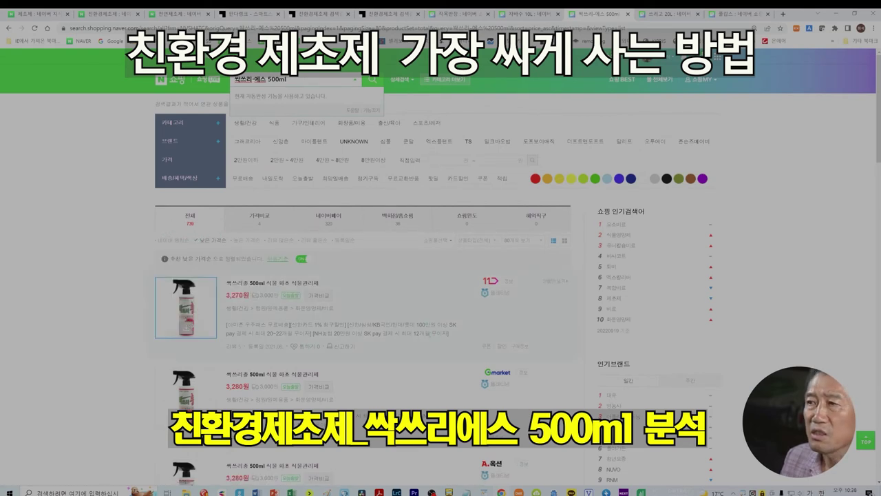
pyautogui.scroll(-10, 431, 337)
pyautogui.scroll(-5, 431, 337)
pyautogui.scroll(-6, 431, 338)
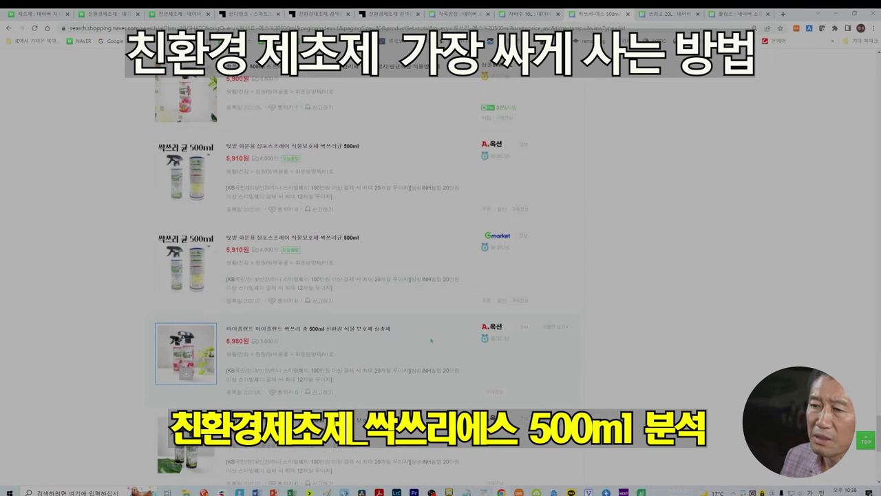
pyautogui.scroll(-4, 431, 339)
pyautogui.scroll(-15, 431, 339)
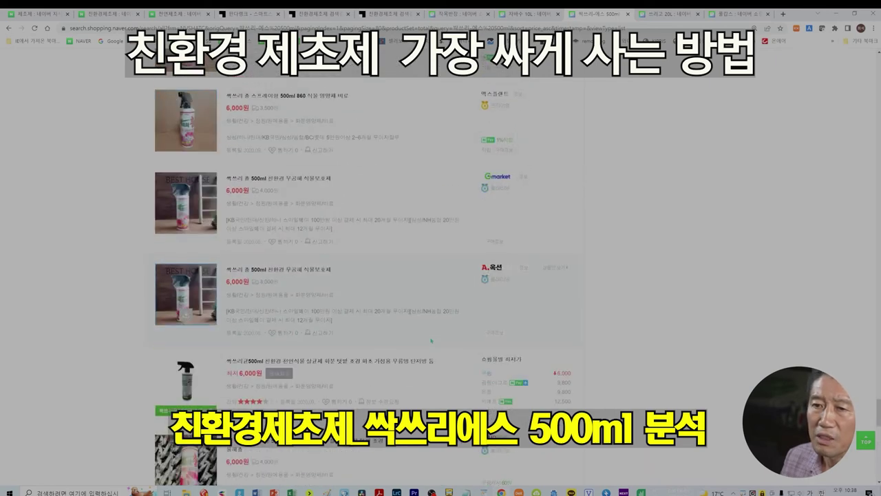
pyautogui.scroll(-10, 431, 340)
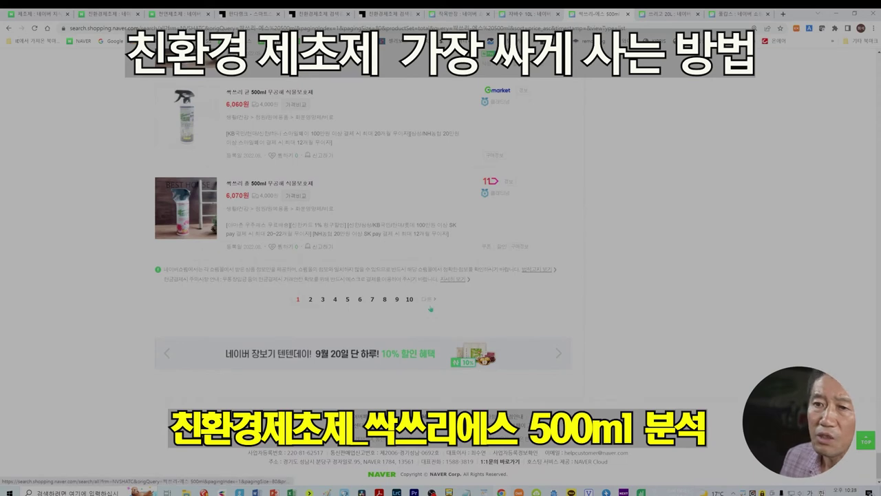
# Open page 6 of the price-sorted results and scan its listings for the 싹쓰리-에스 500ml herbicide
pyautogui.click(361, 300)
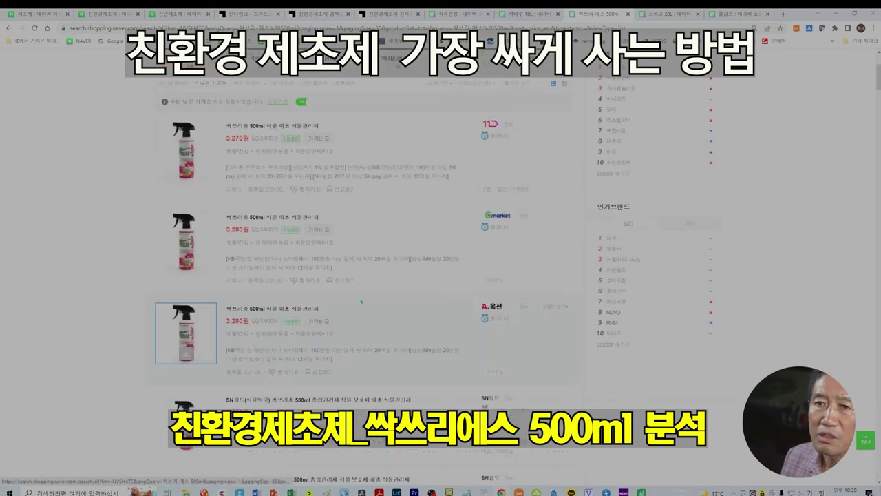
pyautogui.scroll(-10, 396, 309)
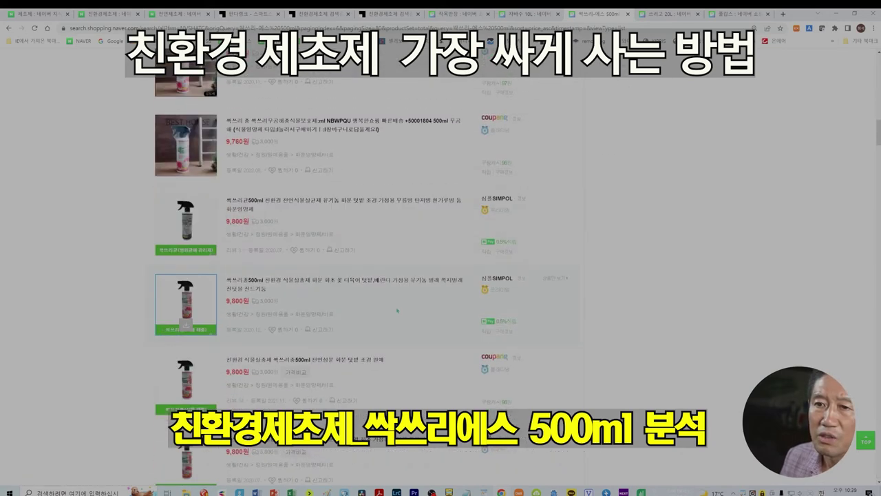
pyautogui.scroll(-10, 399, 312)
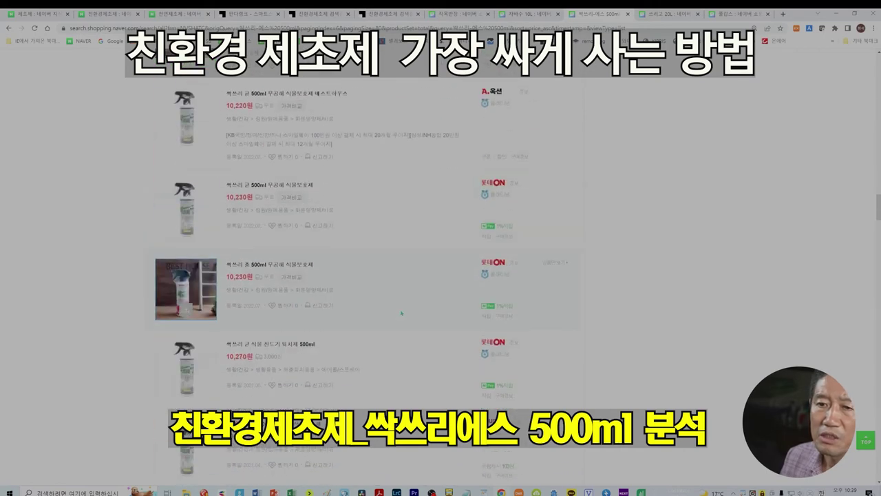
pyautogui.scroll(-10, 406, 315)
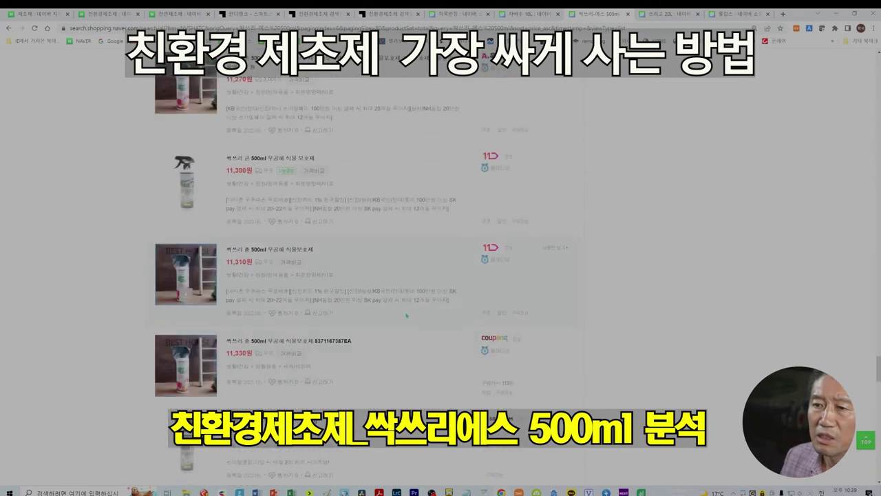
pyautogui.scroll(-5, 407, 316)
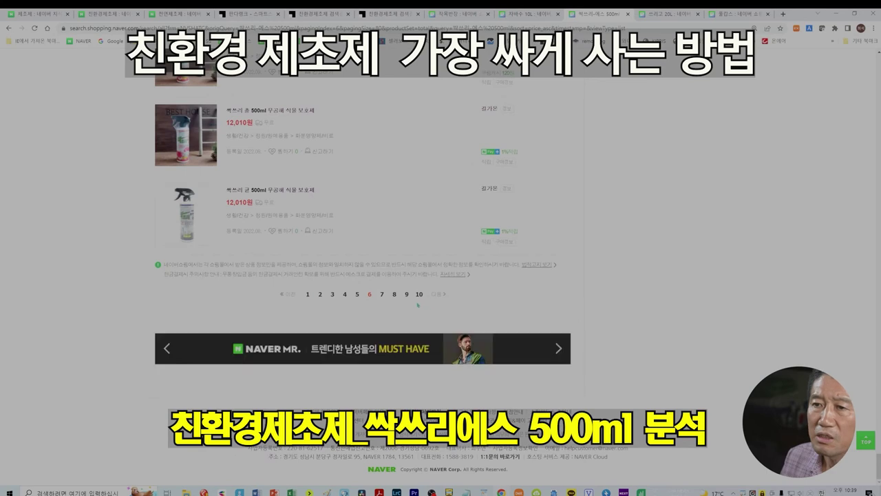
# Jump to results page 10 and look through its listings for single 싹쓰리-에스 500ml bottles
pyautogui.click(418, 296)
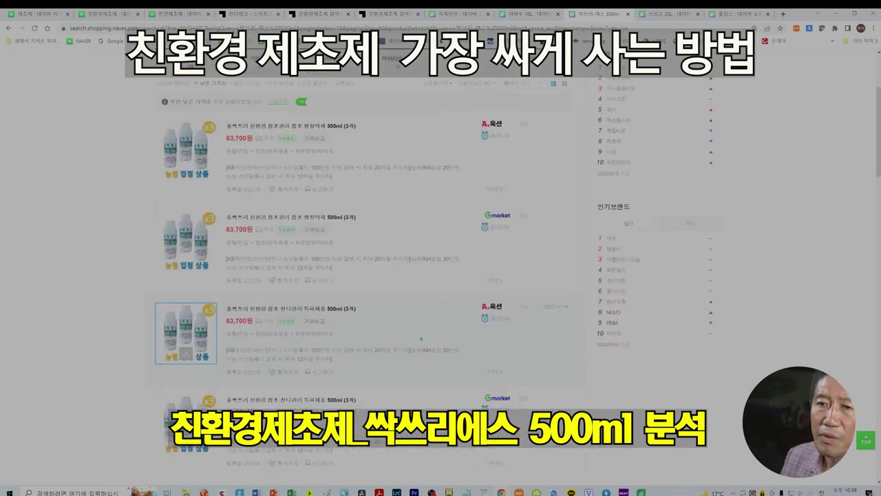
pyautogui.scroll(2, 421, 337)
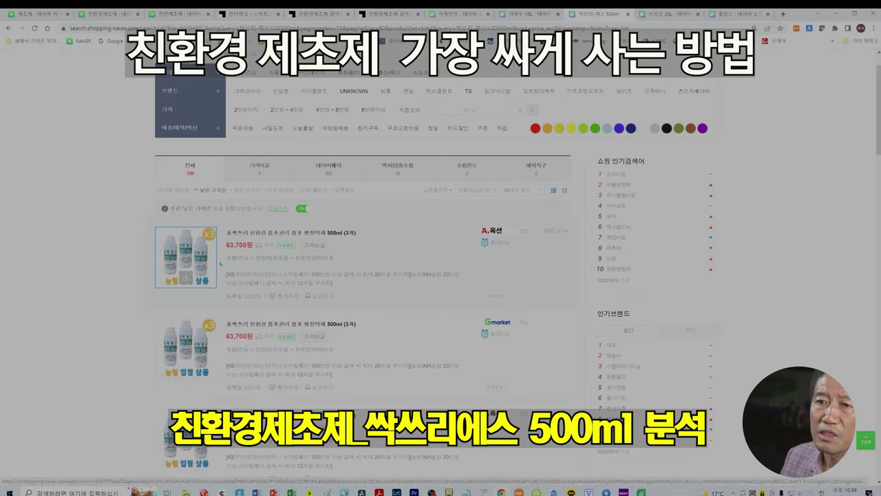
pyautogui.scroll(-3, 403, 373)
pyautogui.scroll(-10, 403, 373)
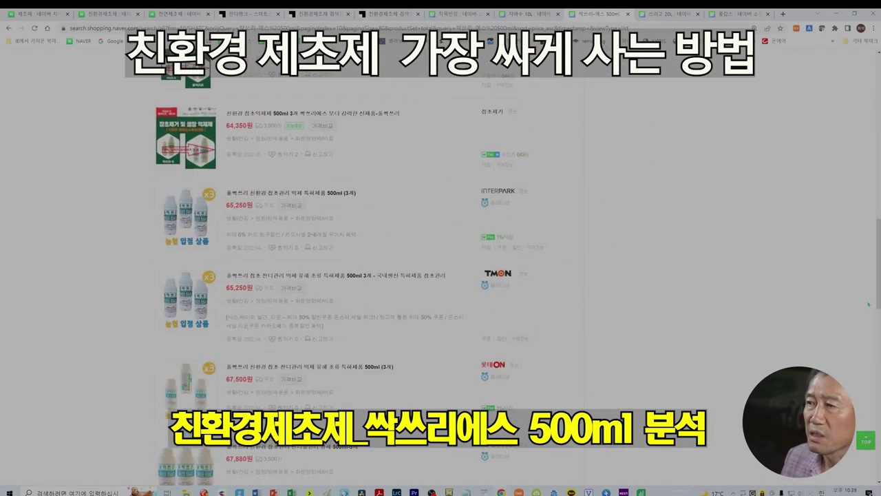
pyautogui.scroll(-10, 365, 275)
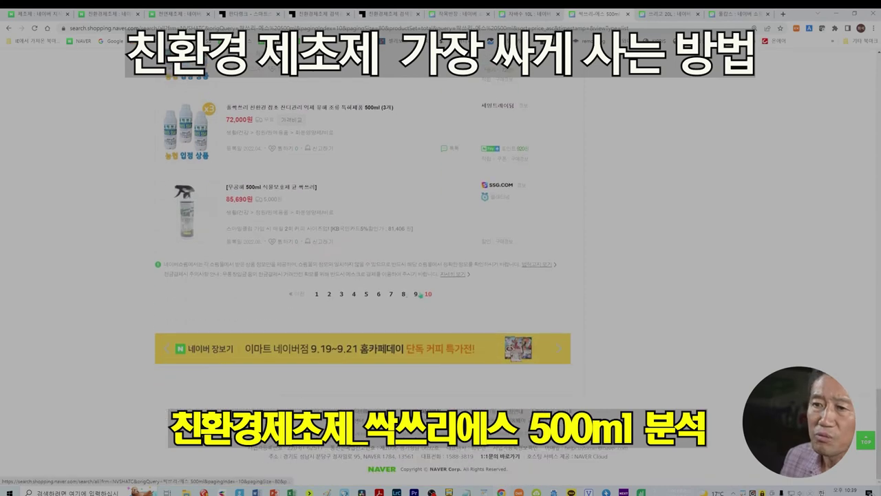
# Go back to results page 9 and examine the 싹쓰리-에스 (SSAK3-S) 500ml listings, checking bottle counts and prices
pyautogui.click(416, 294)
pyautogui.scroll(-5, 426, 310)
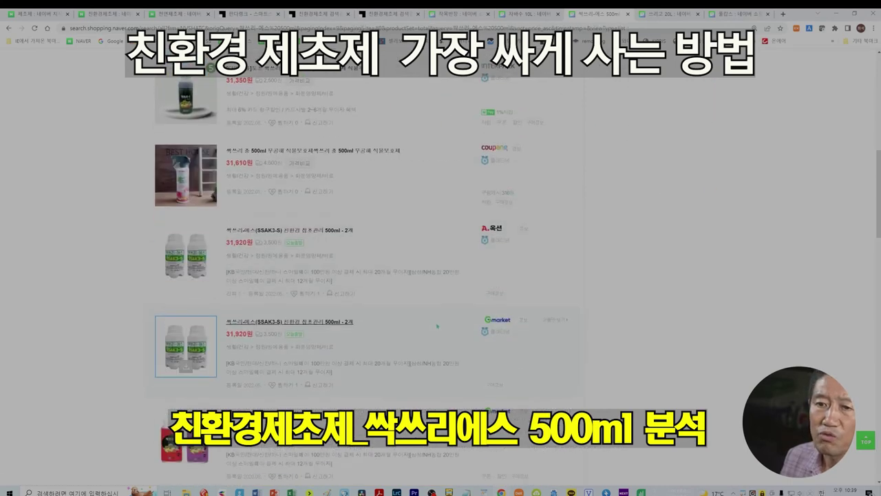
pyautogui.scroll(3, 437, 325)
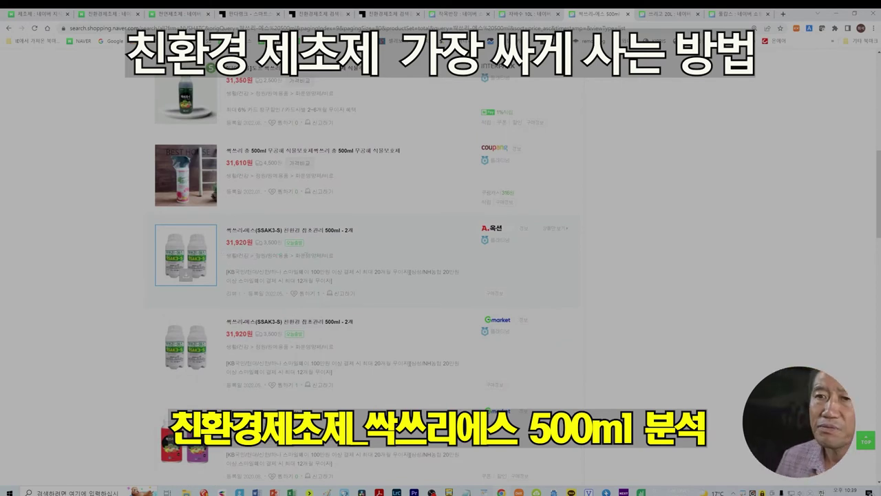
pyautogui.scroll(9, 186, 275)
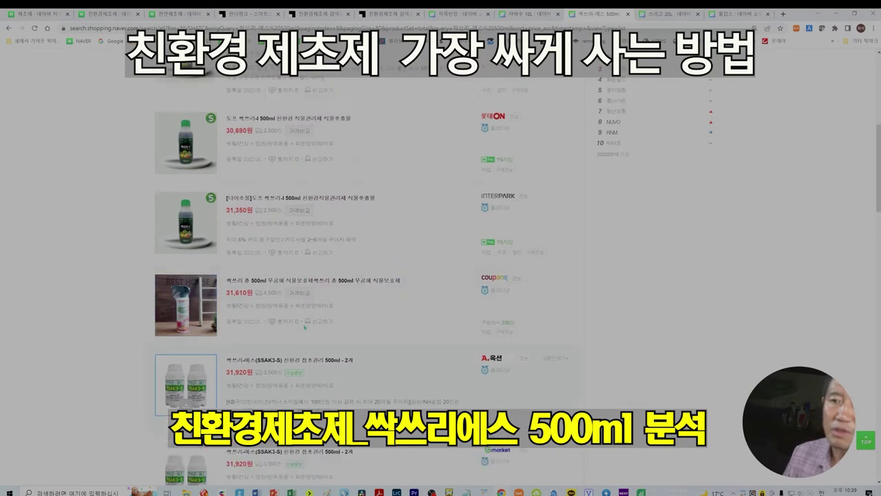
pyautogui.scroll(4, 303, 329)
pyautogui.scroll(-12, 341, 331)
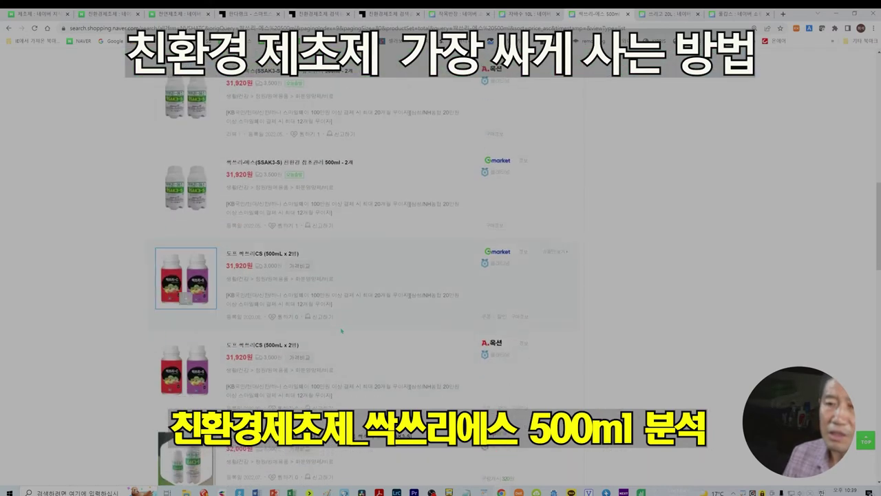
pyautogui.scroll(1, 341, 330)
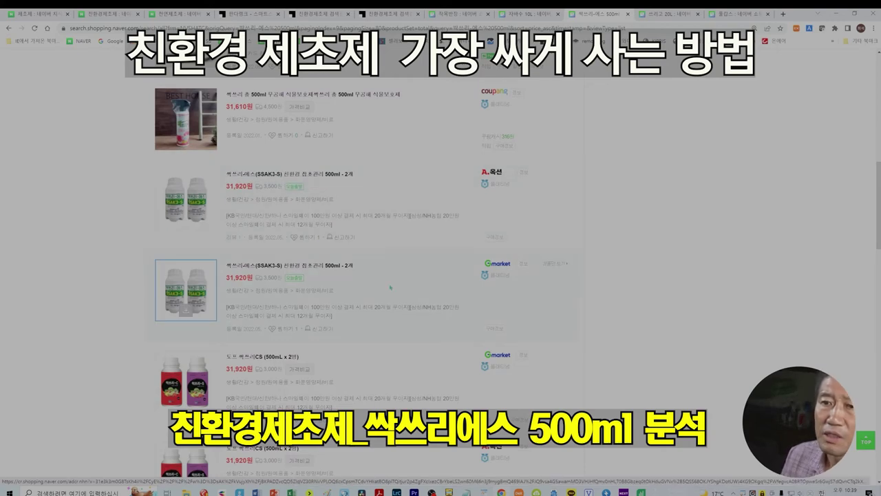
pyautogui.scroll(-5, 394, 312)
pyautogui.scroll(-15, 394, 311)
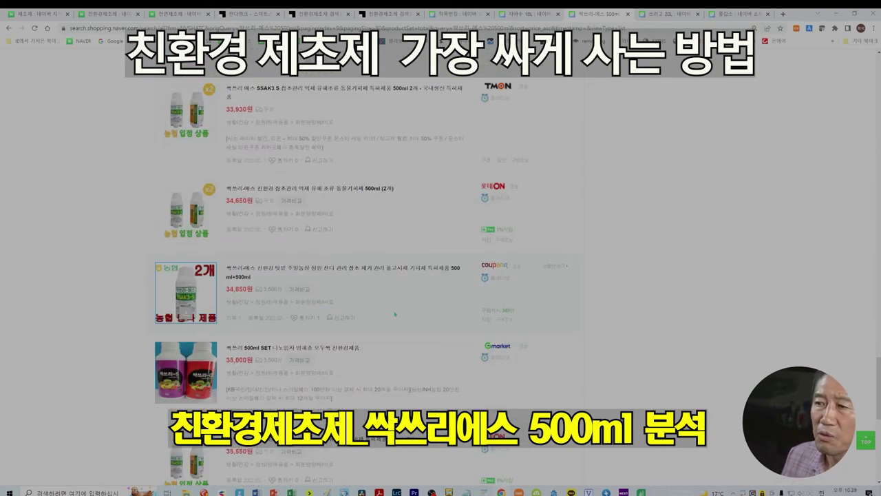
pyautogui.scroll(-20, 394, 314)
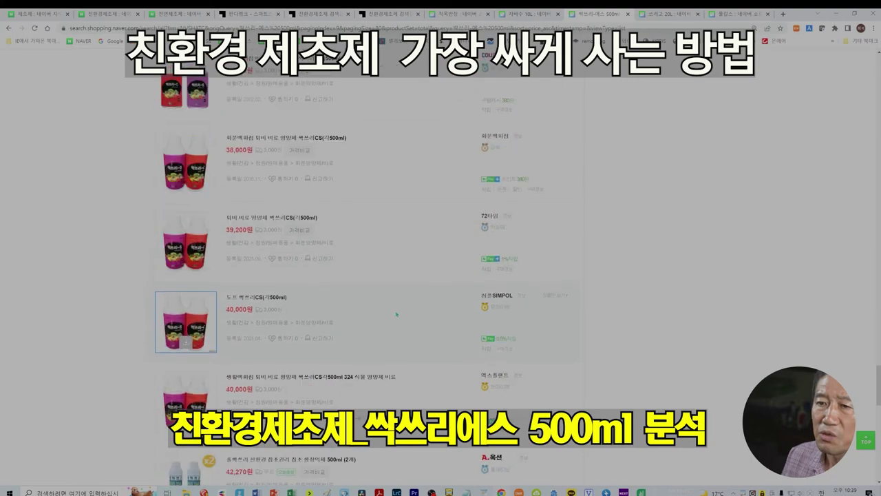
pyautogui.scroll(-20, 396, 314)
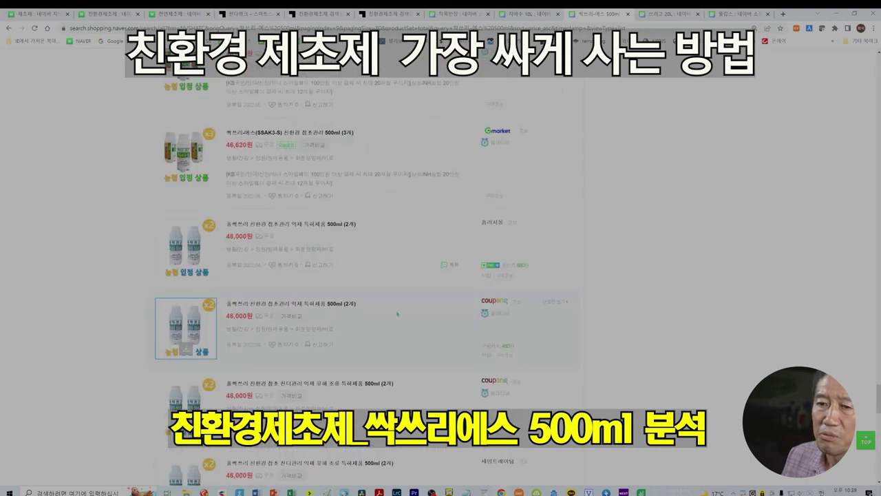
pyautogui.scroll(-20, 397, 314)
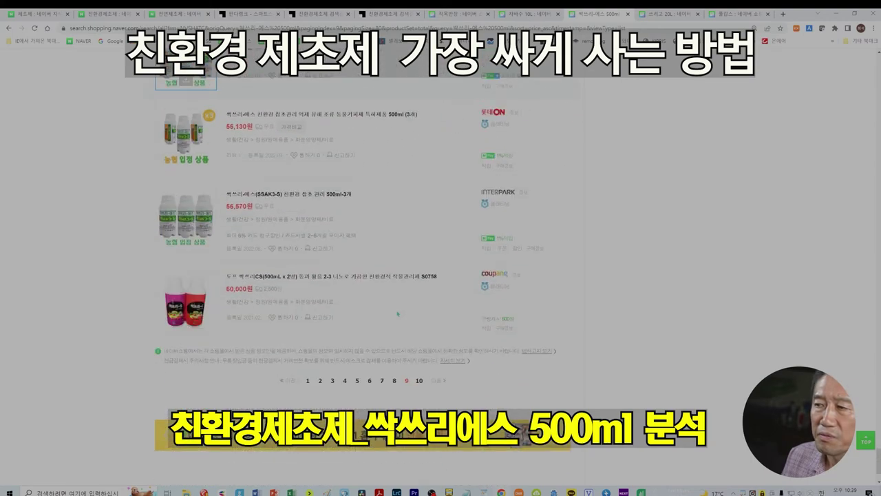
# Go back to results page 8 and check the prices of the single-bottle 싹쓰리-에스 500ml listings
pyautogui.click(394, 381)
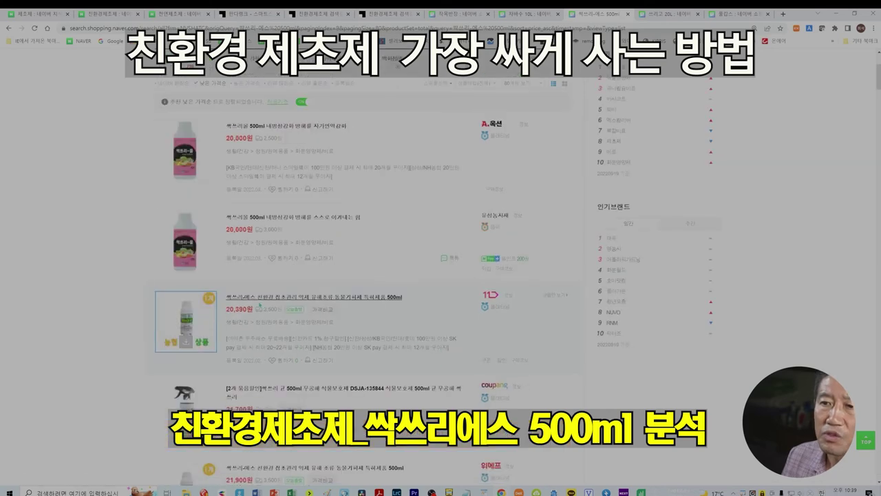
pyautogui.scroll(-5, 406, 322)
pyautogui.scroll(-12, 406, 323)
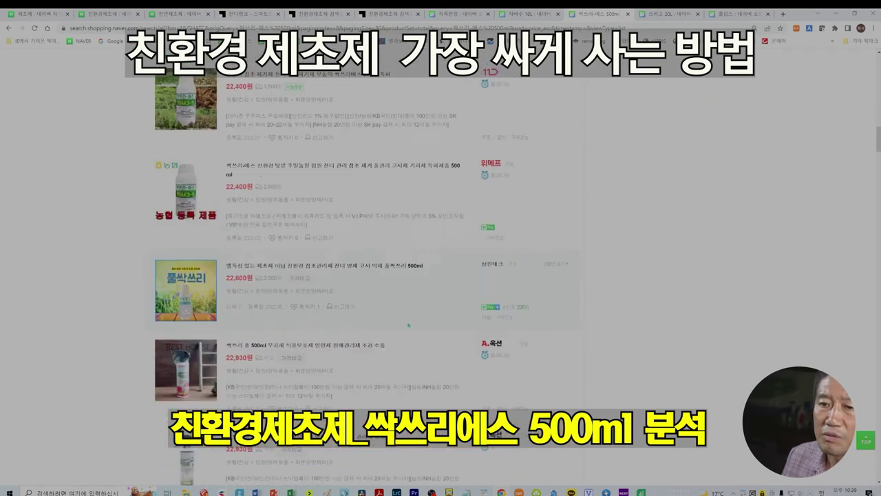
pyautogui.scroll(-10, 410, 325)
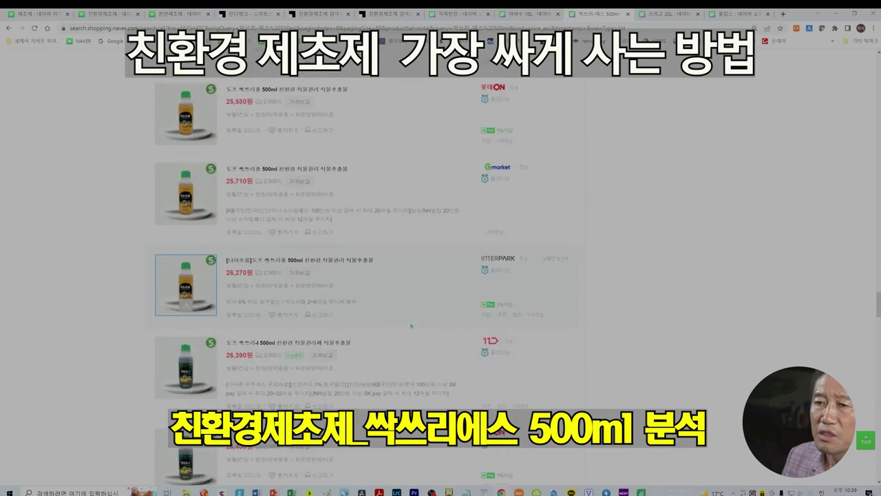
pyautogui.scroll(-10, 416, 331)
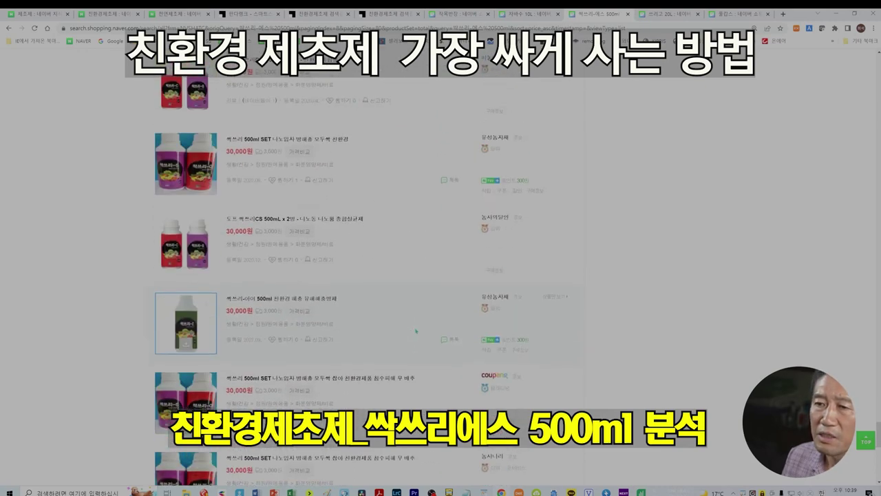
# Go back to results page 7 and compare its listings to find the cheapest single 싹쓰리-에스 500ml bottle
pyautogui.click(381, 294)
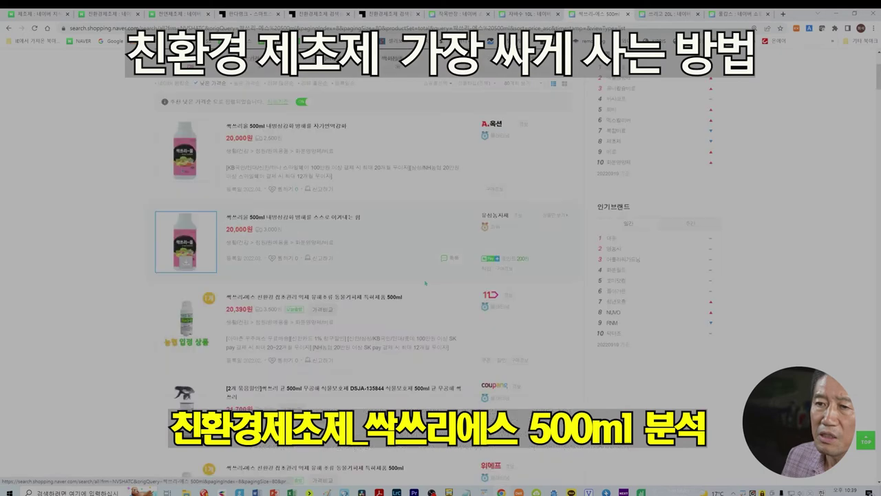
pyautogui.scroll(-10, 411, 318)
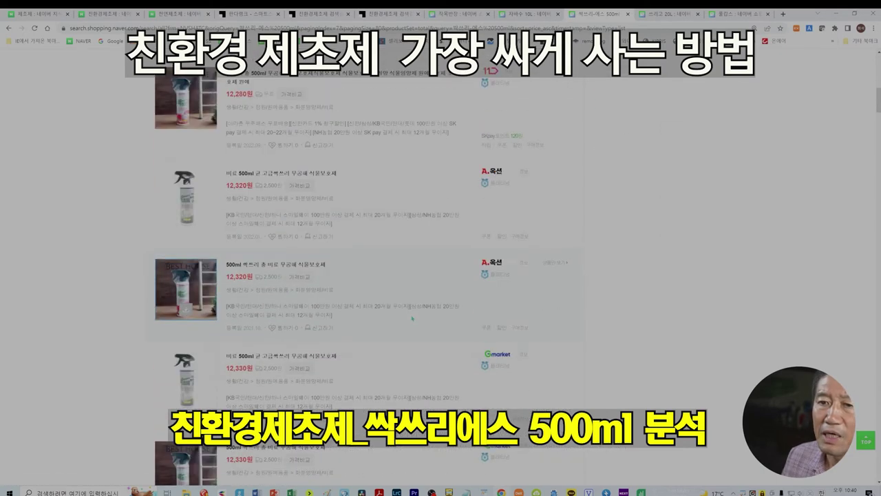
pyautogui.scroll(-10, 414, 318)
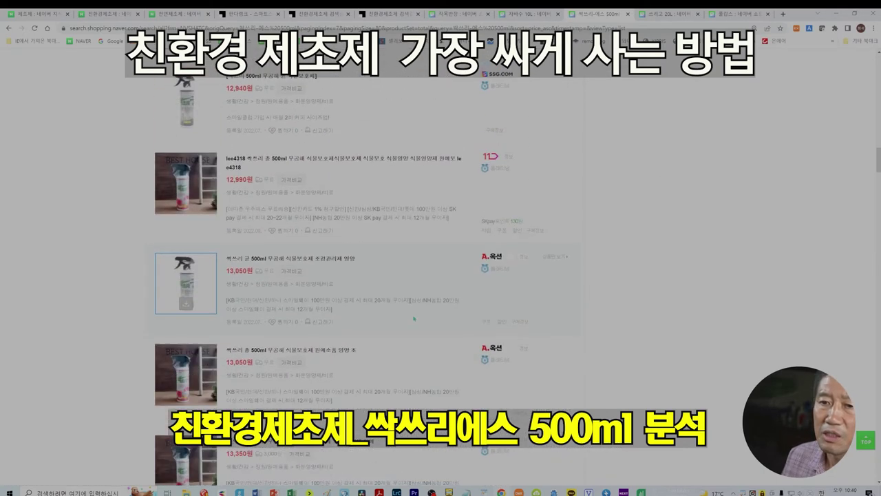
pyautogui.scroll(-10, 415, 318)
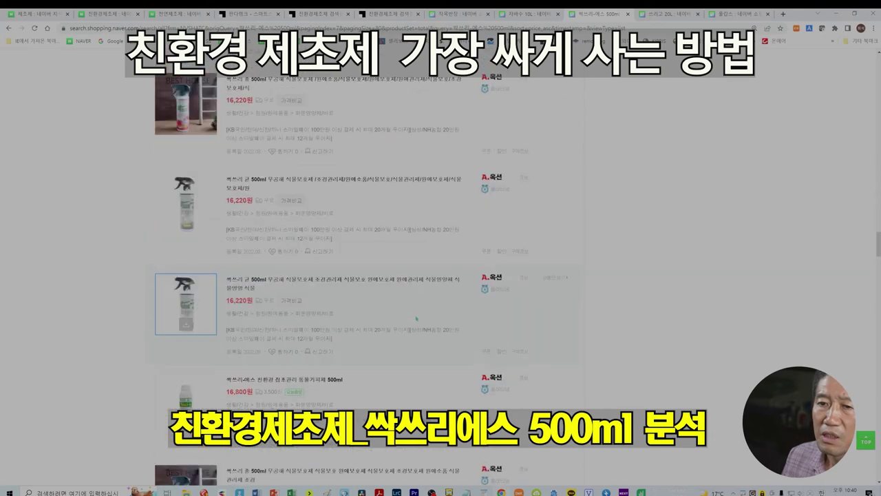
pyautogui.scroll(5, 421, 316)
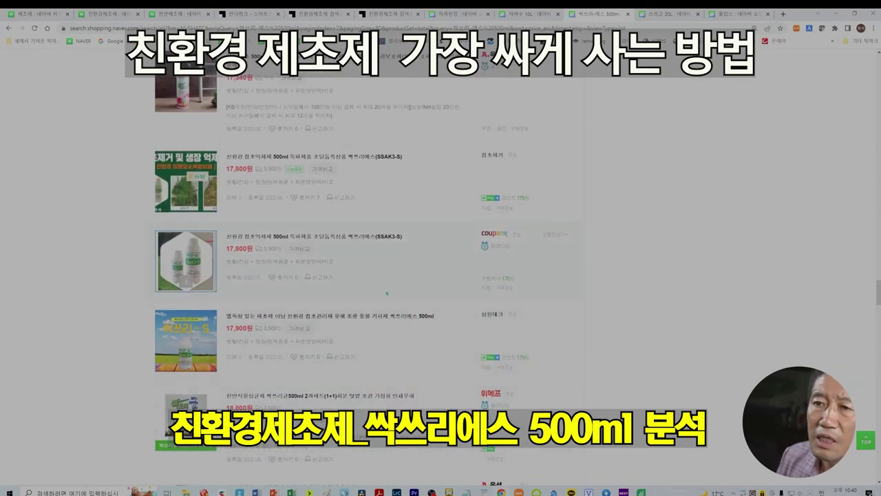
pyautogui.scroll(3, 387, 292)
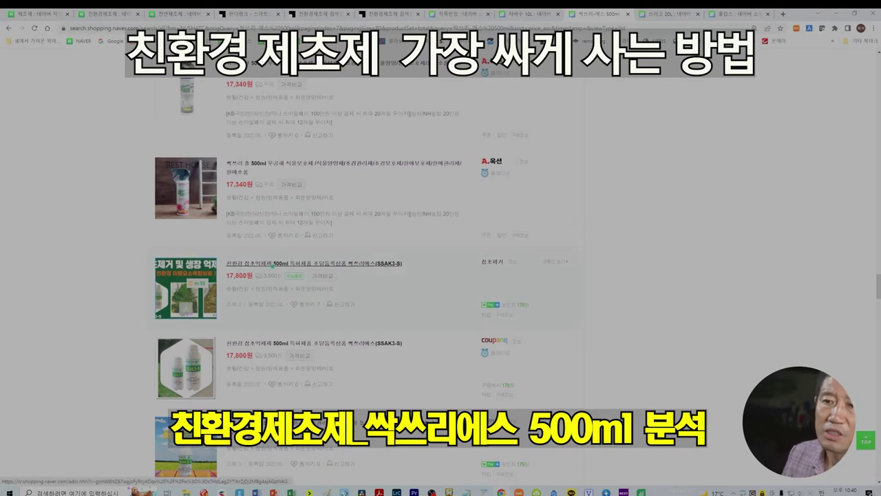
# Open the 잡초제거 store's 친환경 잡초억제제 500ml 싹쓰리에스(SSAK3-S) listing and review its price, shipping fee, reviews and product details
pyautogui.click(274, 264)
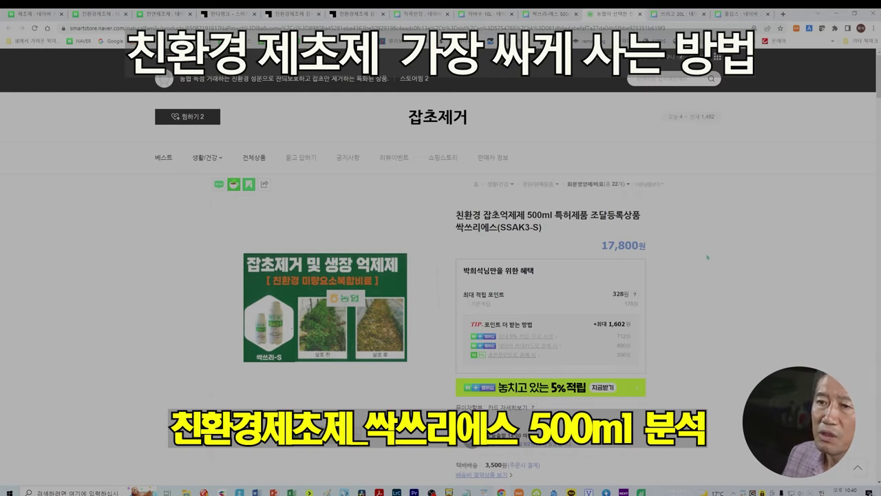
pyautogui.scroll(-3, 708, 258)
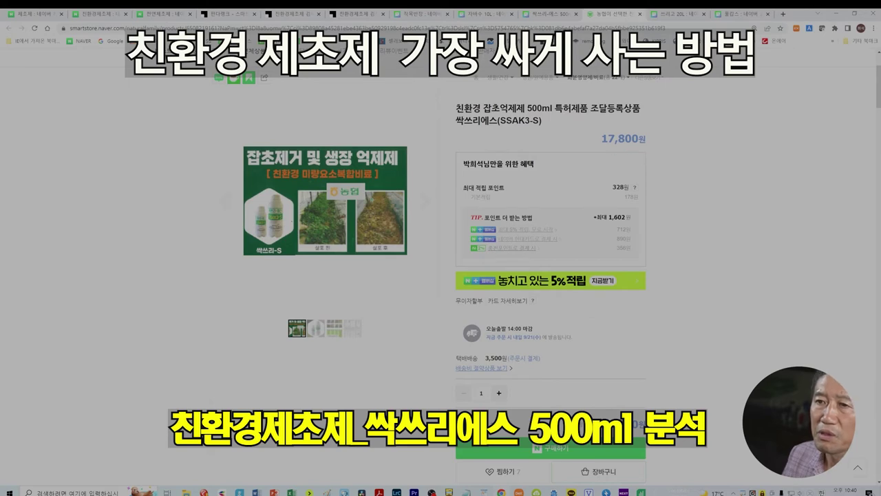
pyautogui.scroll(-5, 688, 265)
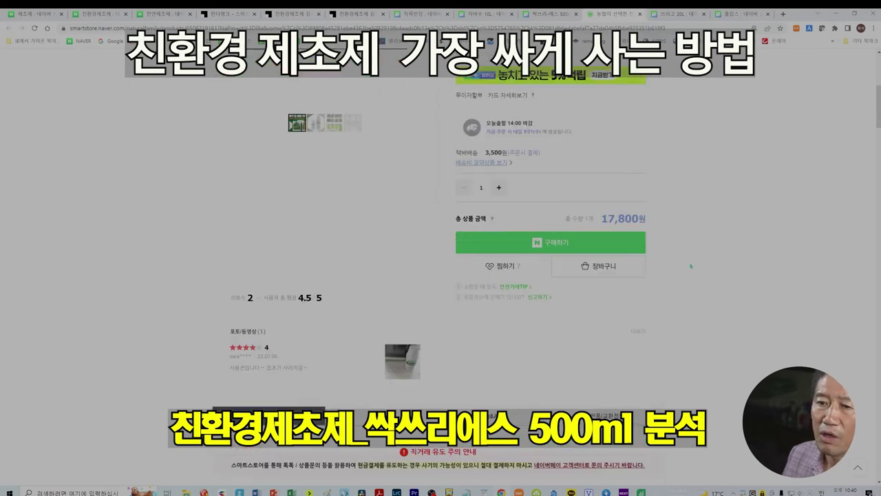
pyautogui.scroll(-10, 691, 265)
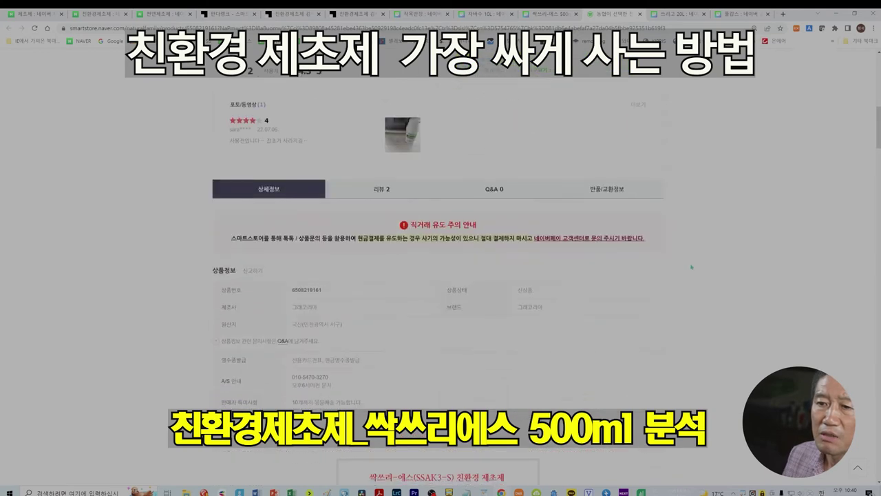
pyautogui.scroll(-3, 691, 267)
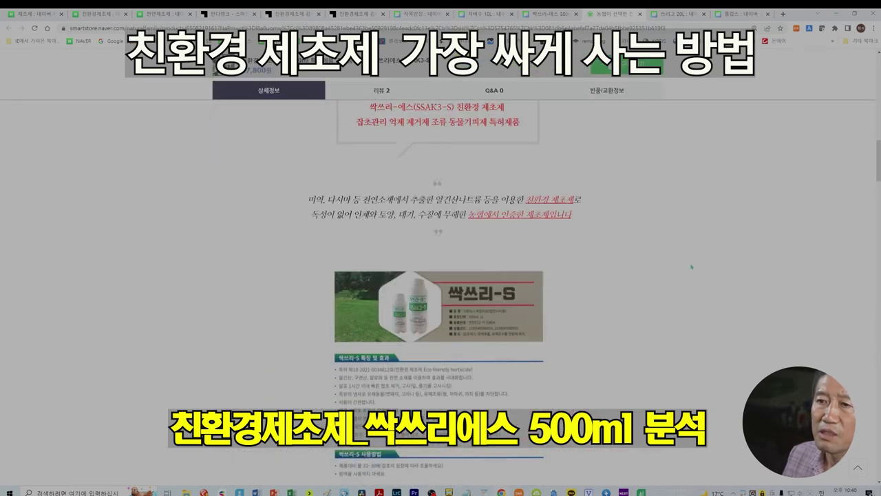
pyautogui.scroll(3, 691, 266)
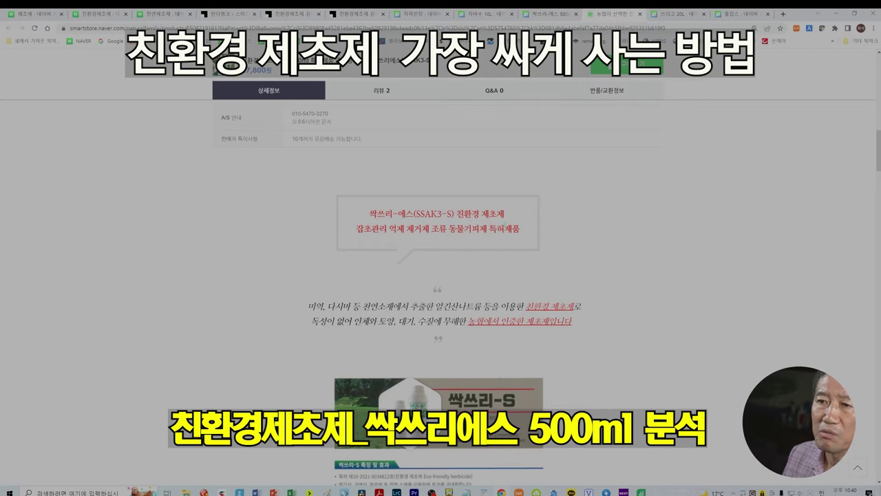
pyautogui.scroll(-3, 680, 244)
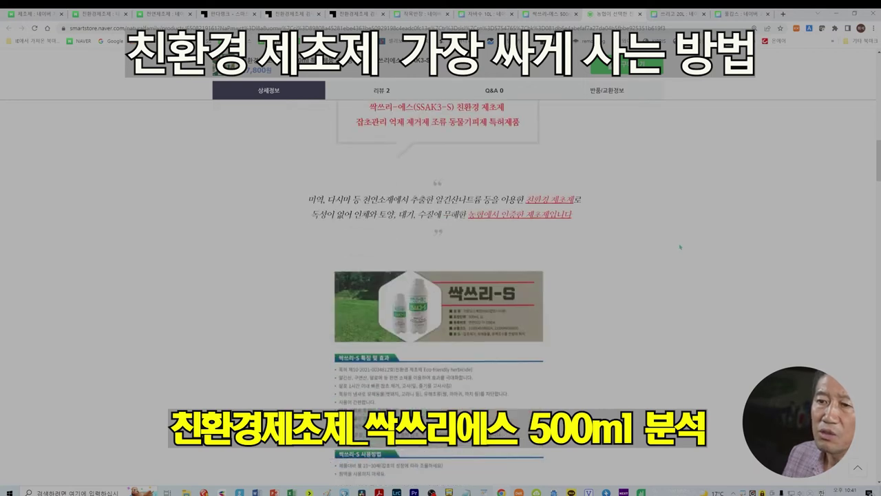
# Review the 싹쓰리-S product description, covering its features, usage, precautions, application sites, patent and test certificates and related products, and return to the price section
pyautogui.scroll(-3, 680, 246)
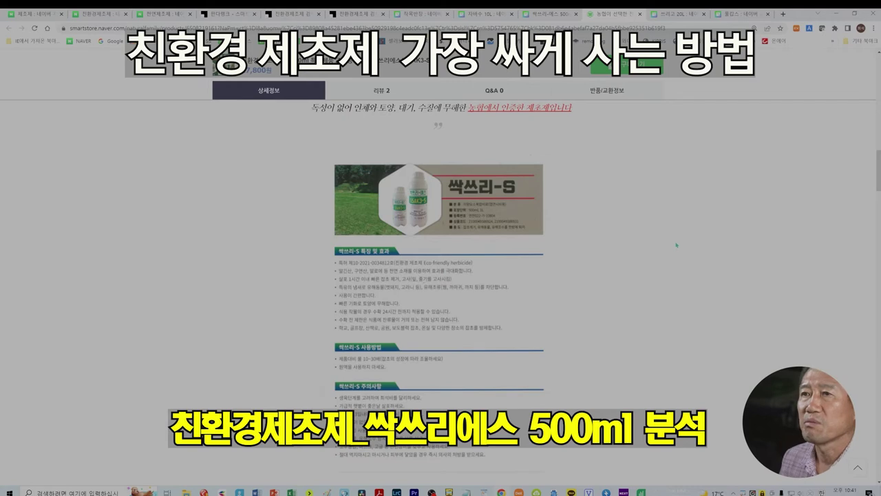
pyautogui.scroll(3, 675, 245)
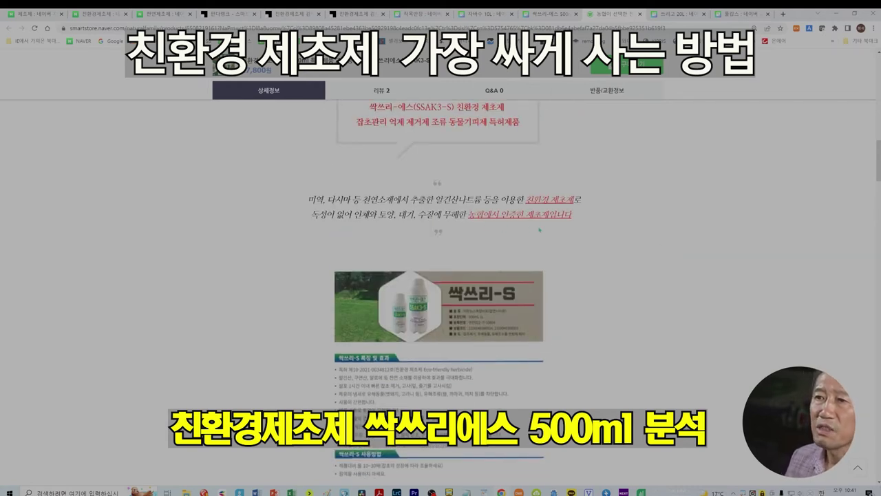
pyautogui.scroll(-6, 644, 215)
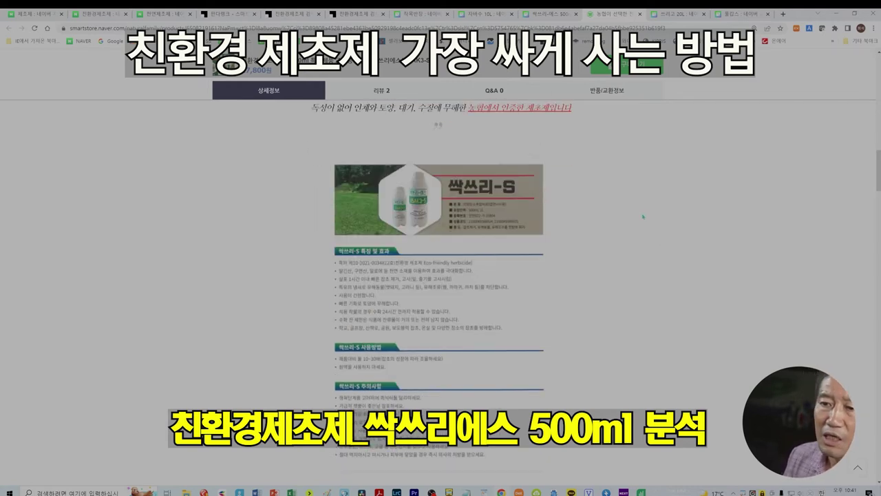
pyautogui.scroll(-6, 643, 217)
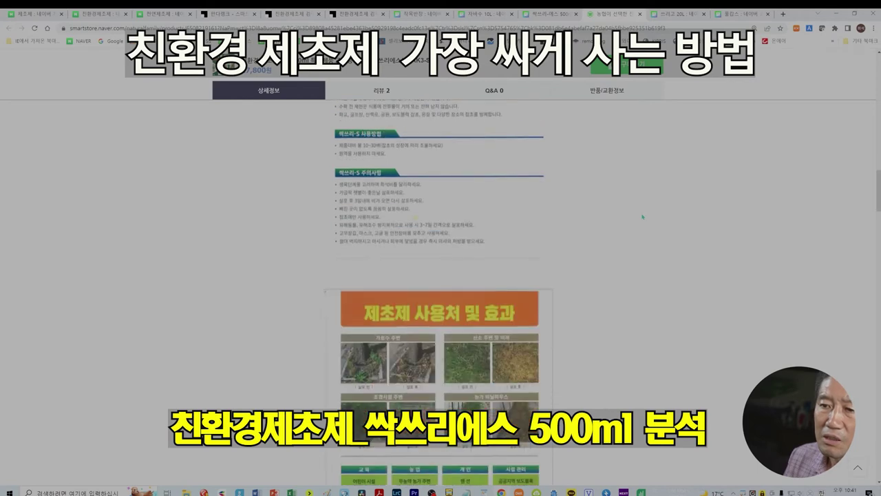
pyautogui.scroll(-3, 642, 217)
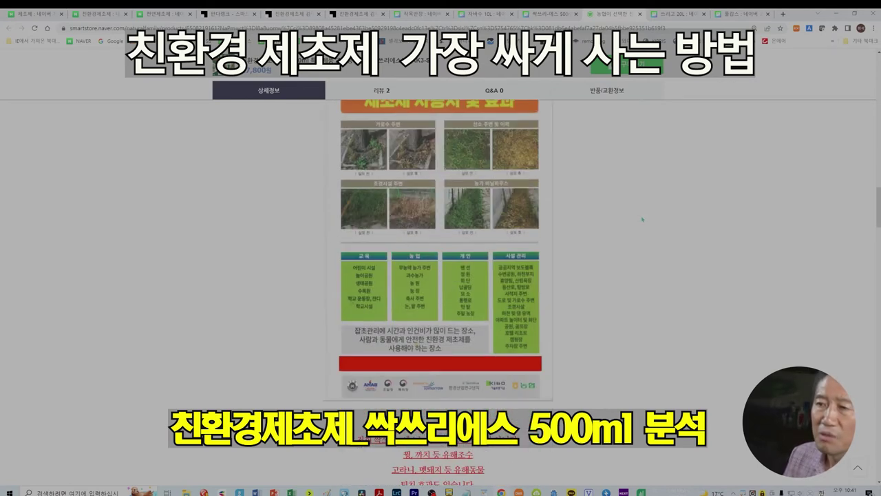
pyautogui.scroll(-10, 642, 219)
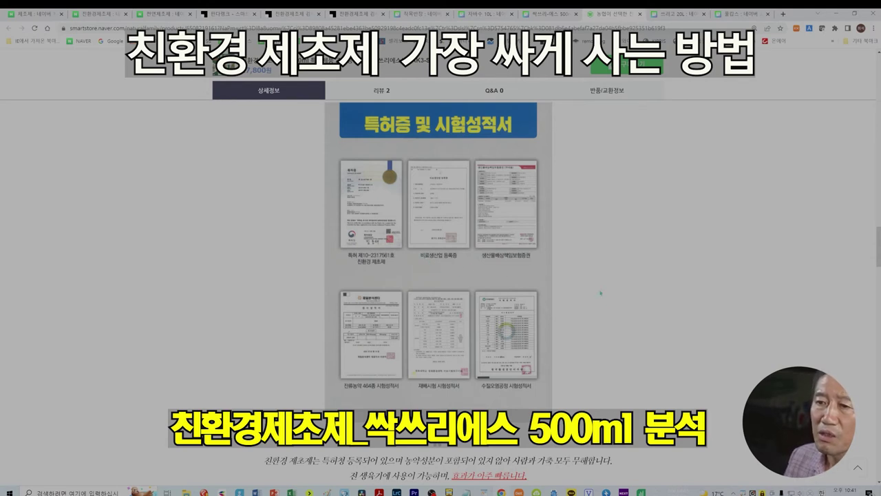
pyautogui.scroll(-3, 705, 300)
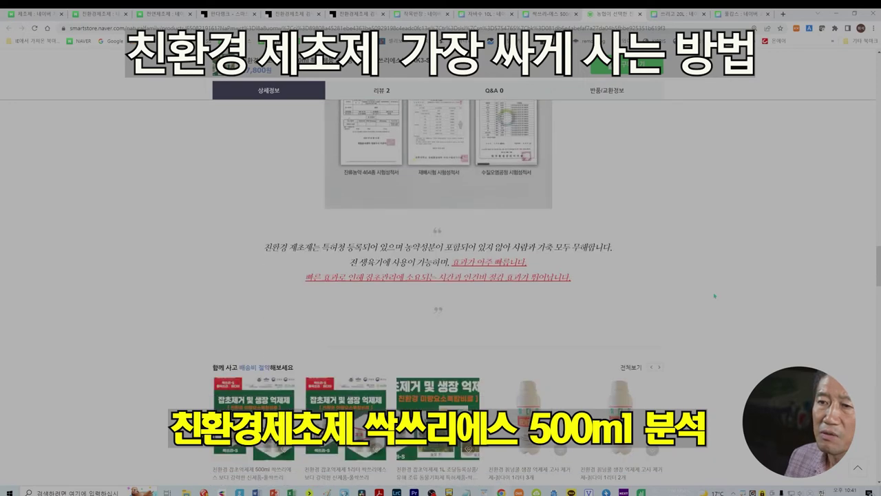
pyautogui.scroll(-2, 715, 296)
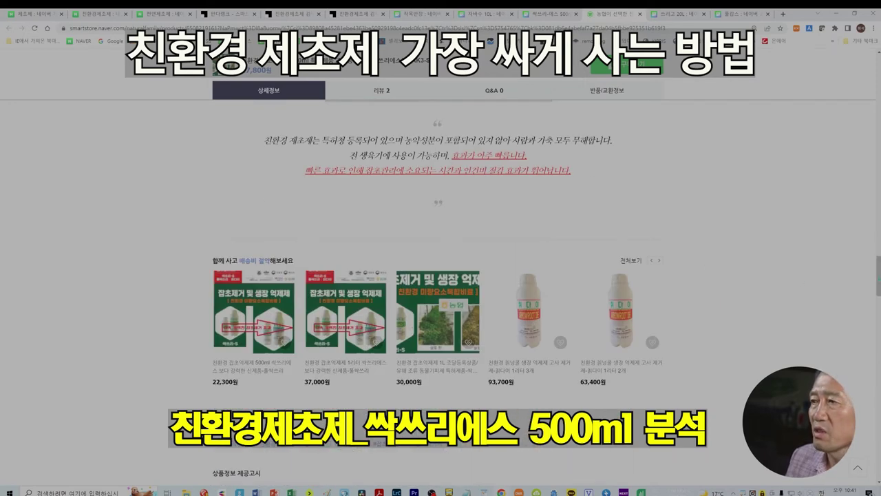
pyautogui.moveTo(878, 276); pyautogui.dragTo(878, 89)
pyautogui.scroll(3, 441, 275)
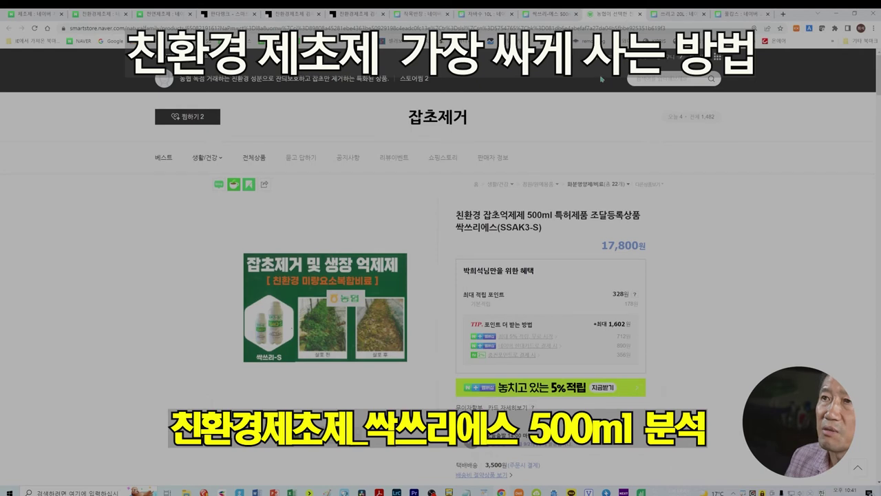
# Return to the 싹쓰리-에스 500ml search results and compare the 잡초제거 store's listing with the neighbouring offers on page 7
pyautogui.click(554, 13)
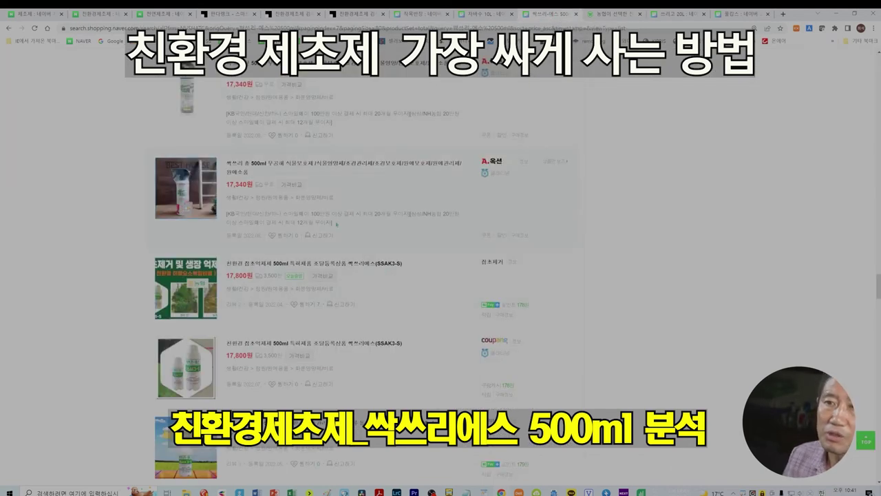
pyautogui.scroll(-2, 369, 282)
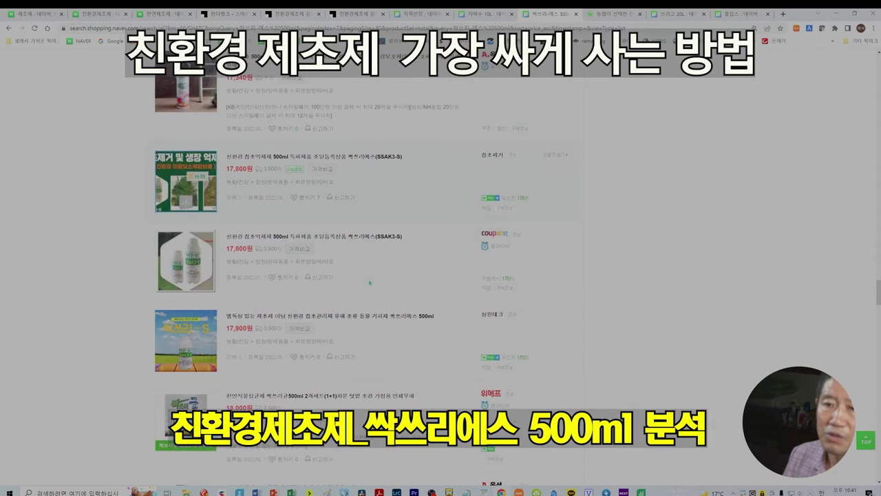
pyautogui.scroll(4, 347, 201)
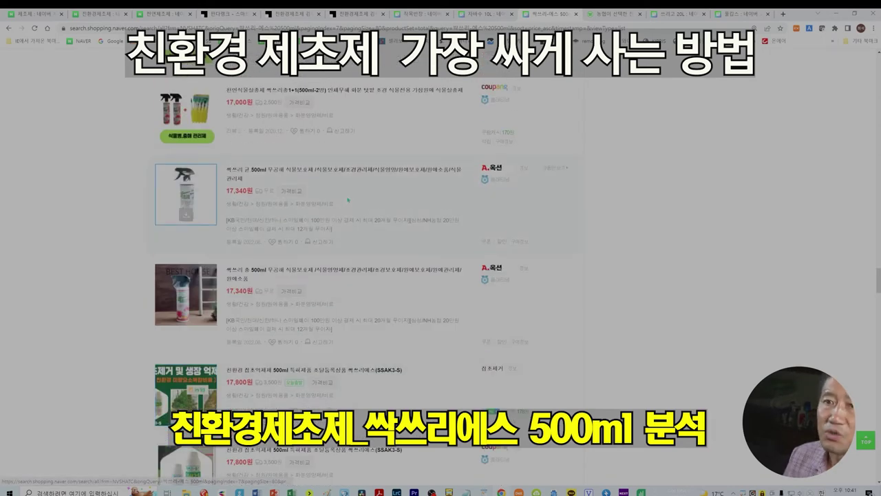
pyautogui.scroll(4, 357, 209)
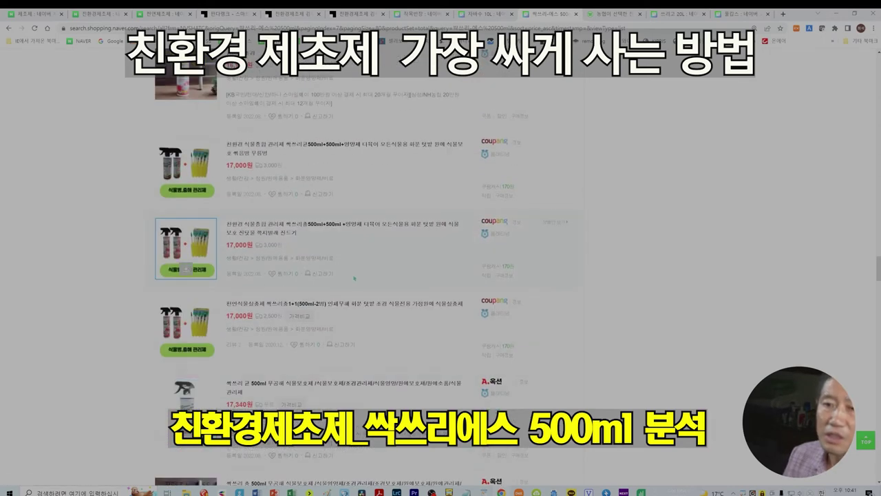
pyautogui.scroll(-6, 357, 282)
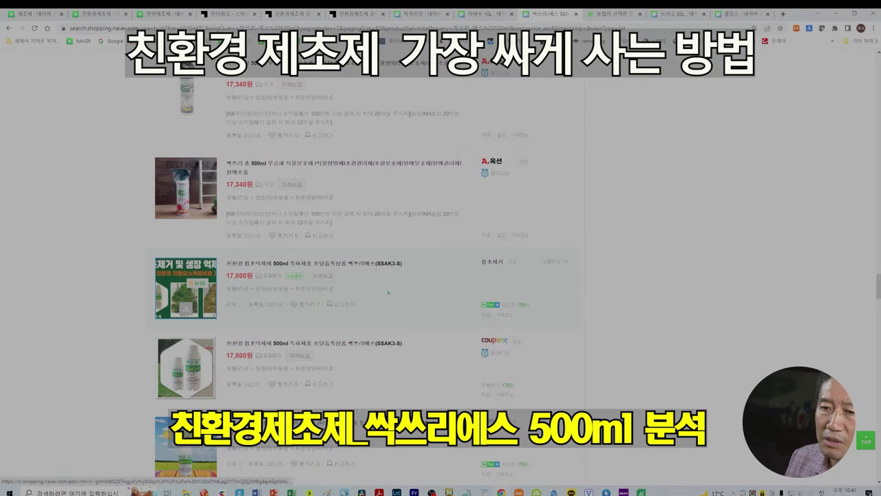
# Check the prices and sellers of the remaining 싹쓰리-에스 500ml listings through the end of results page 7
pyautogui.scroll(-10, 361, 254)
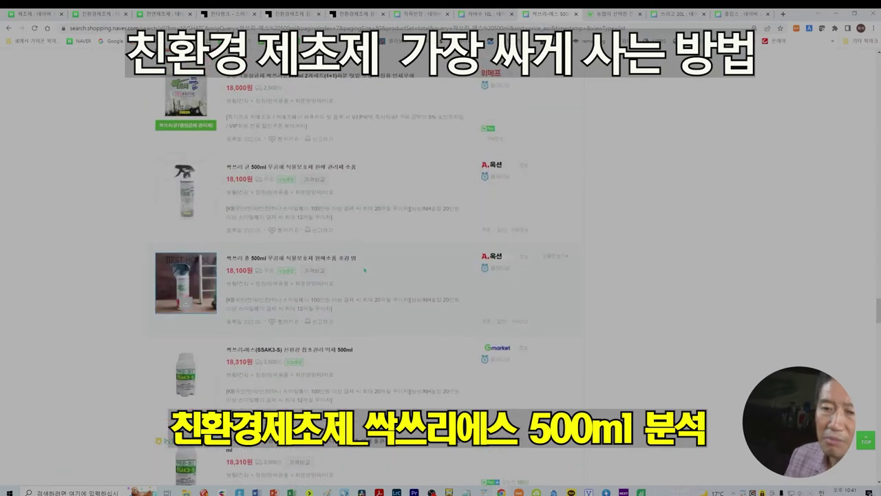
pyautogui.scroll(-10, 365, 270)
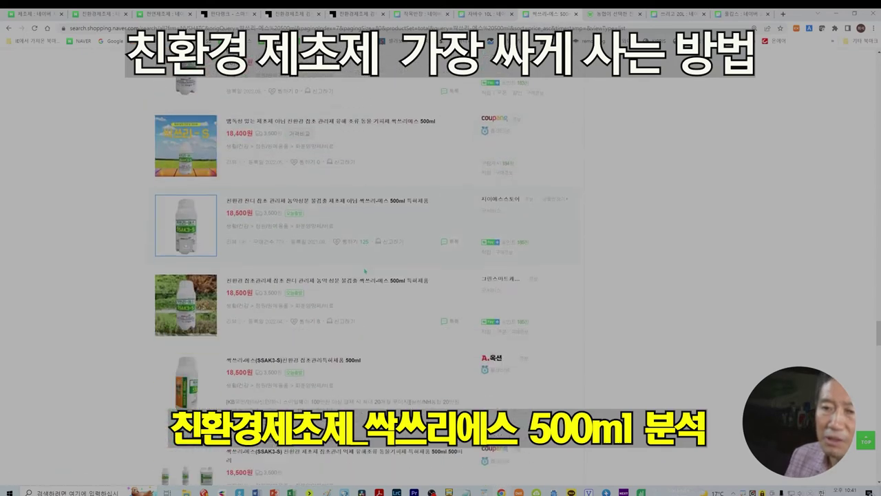
pyautogui.scroll(-5, 364, 270)
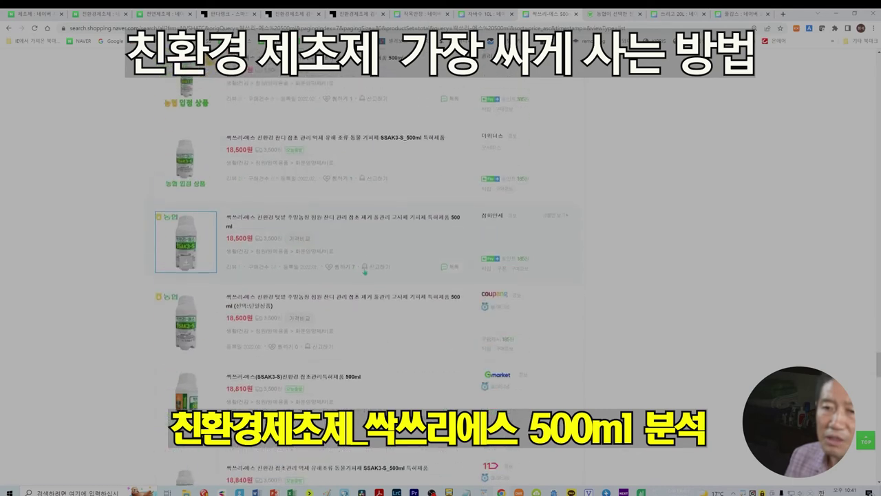
pyautogui.scroll(-10, 365, 272)
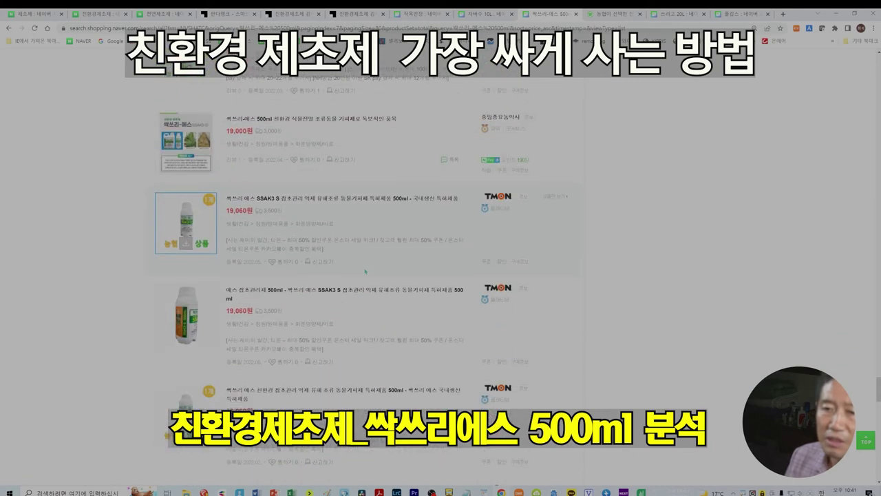
pyautogui.scroll(-5, 365, 270)
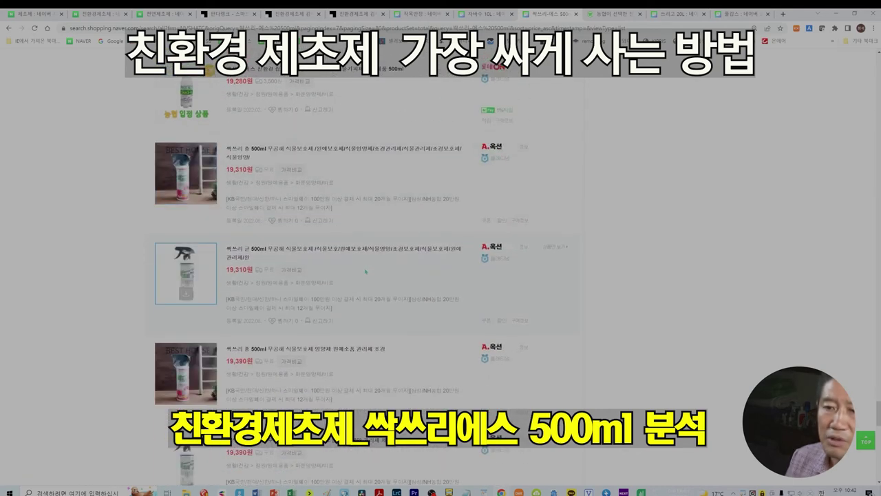
pyautogui.scroll(3, 366, 272)
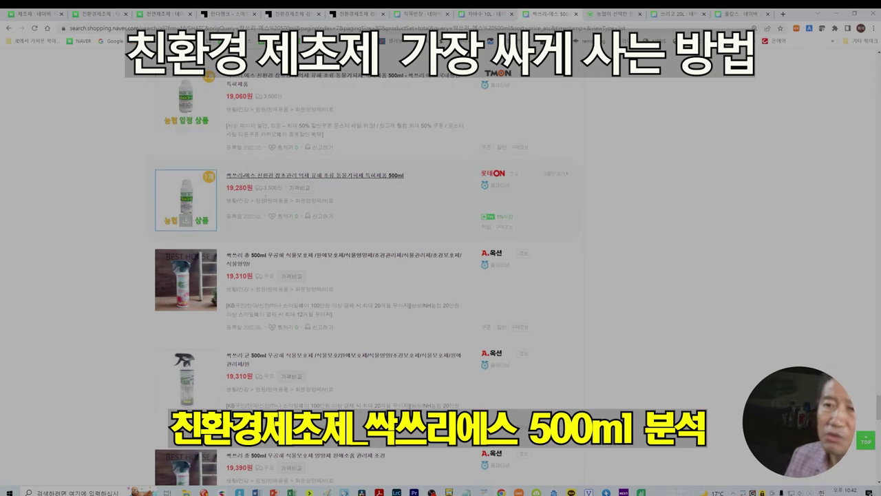
pyautogui.scroll(-5, 354, 227)
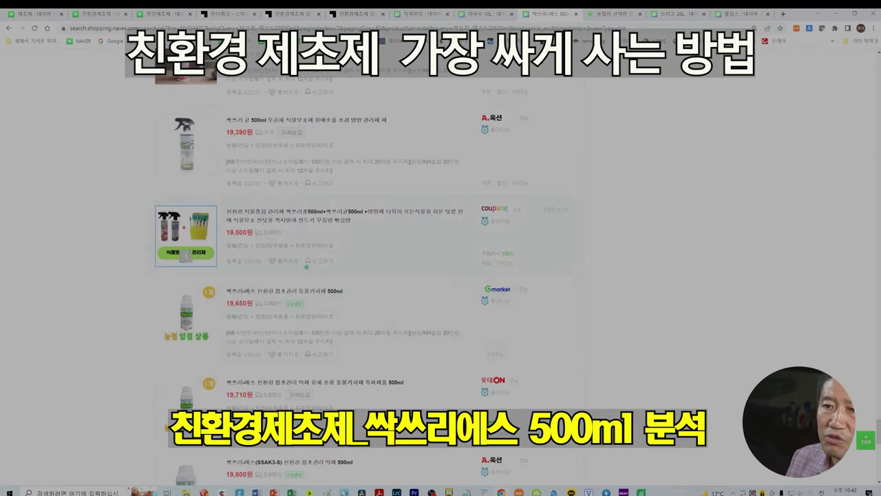
pyautogui.scroll(-3, 431, 299)
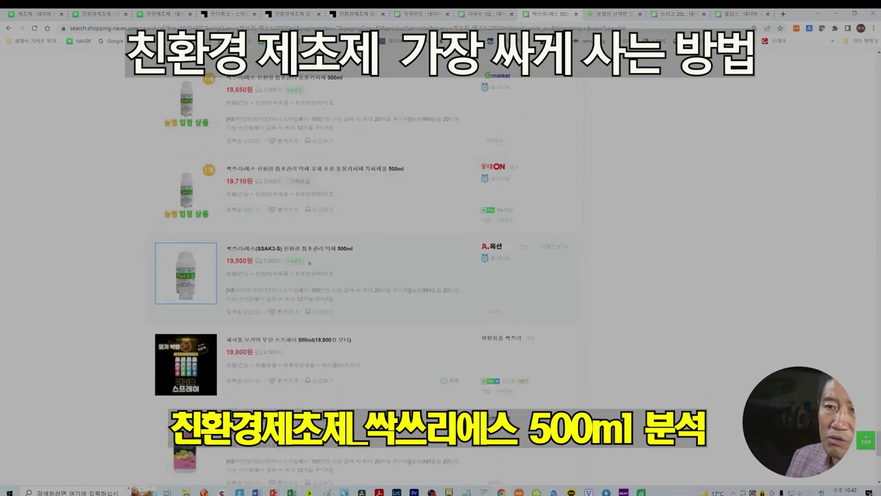
pyautogui.scroll(-5, 399, 278)
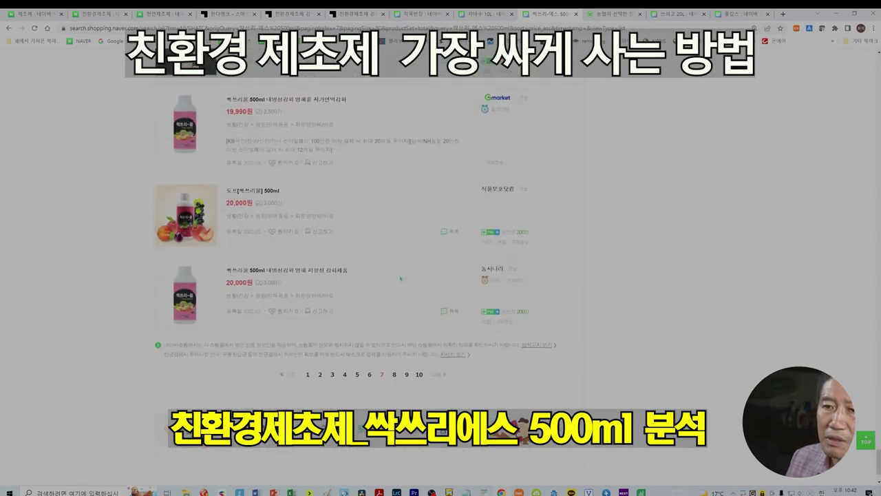
# Open results page 8 and check the prices of its single-bottle 싹쓰리-에스 500ml listings
pyautogui.click(394, 375)
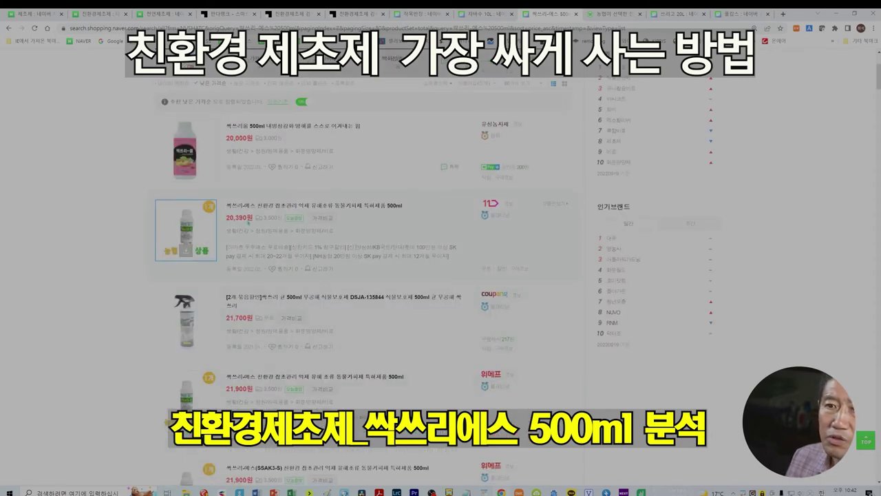
pyautogui.scroll(-3, 339, 292)
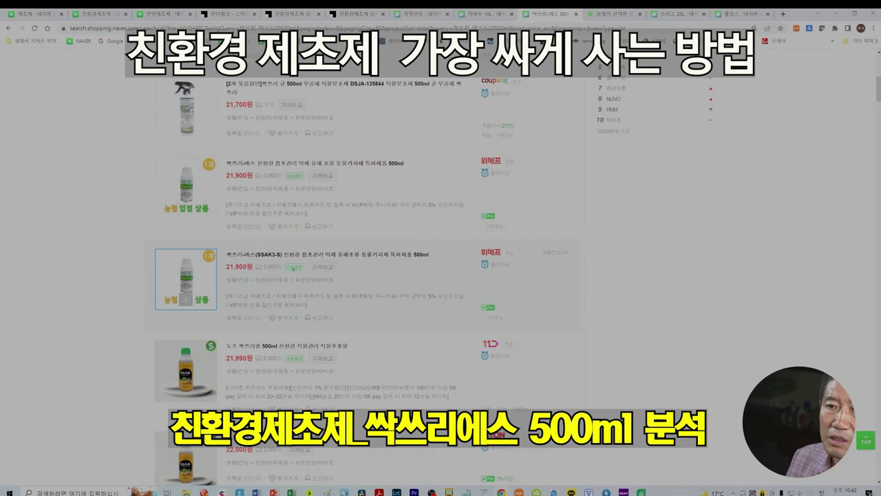
pyautogui.scroll(-3, 341, 289)
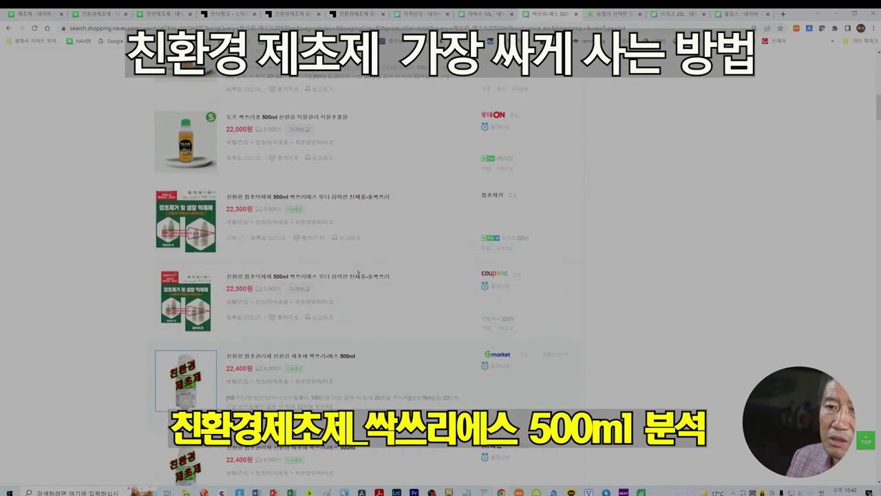
pyautogui.scroll(-3, 357, 275)
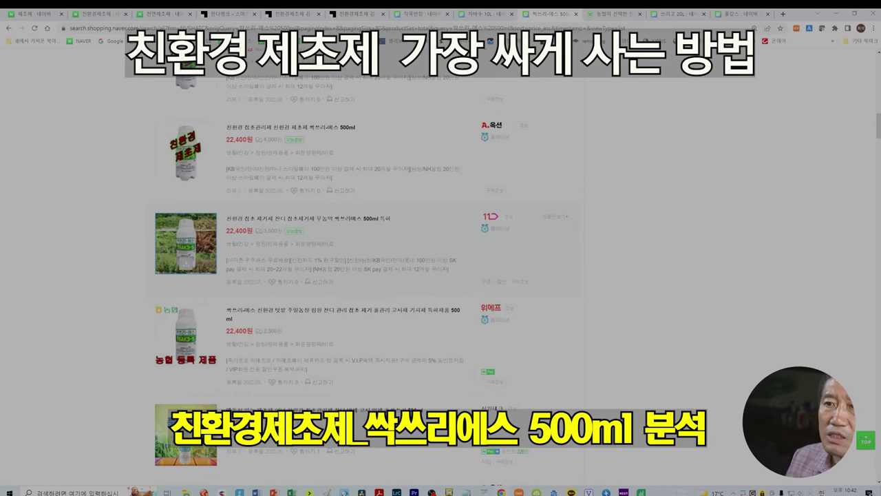
pyautogui.scroll(-1, 379, 263)
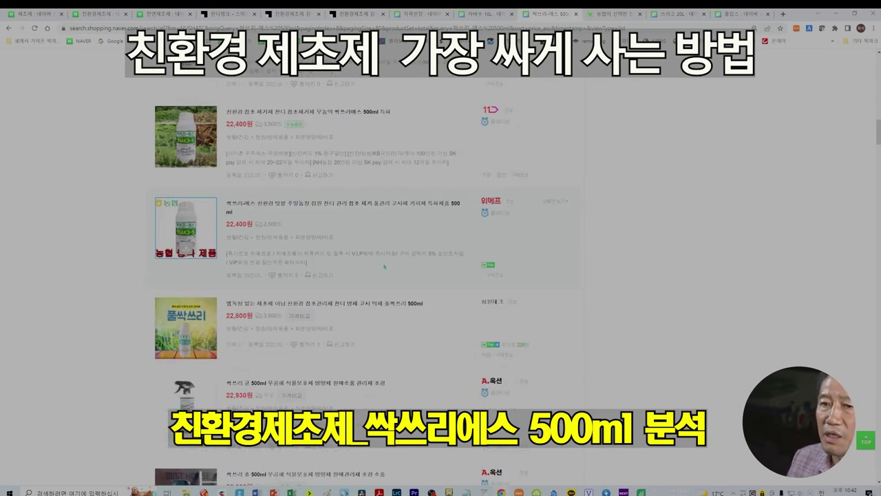
pyautogui.scroll(-1, 384, 266)
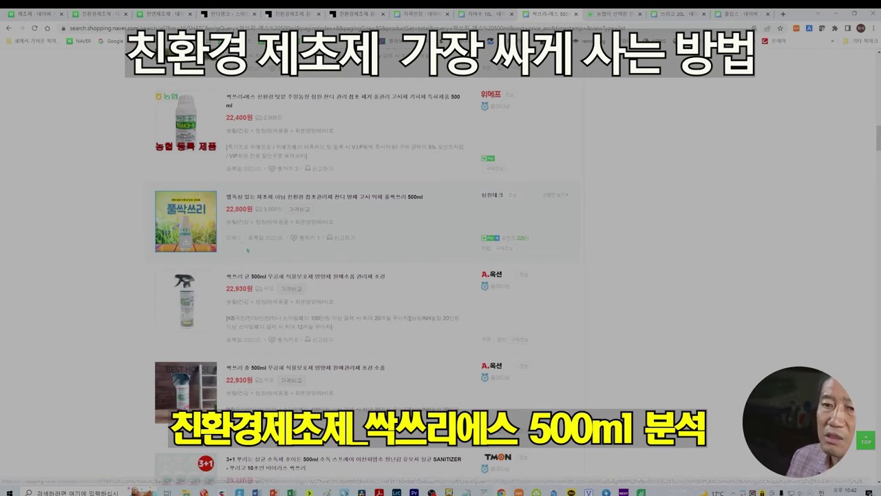
# Check the prices and sellers of the 풀싹쓰리 500ml listings on results page 8
pyautogui.scroll(-3, 240, 243)
pyautogui.scroll(-2, 212, 260)
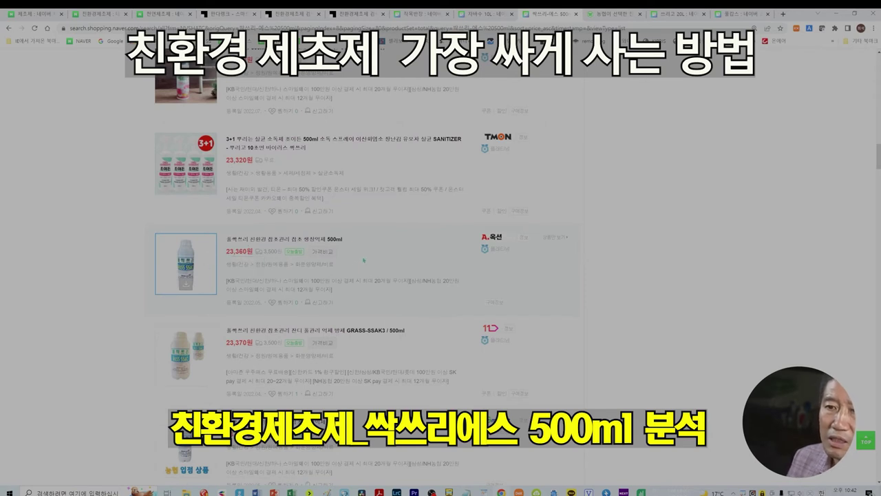
pyautogui.scroll(-4, 363, 260)
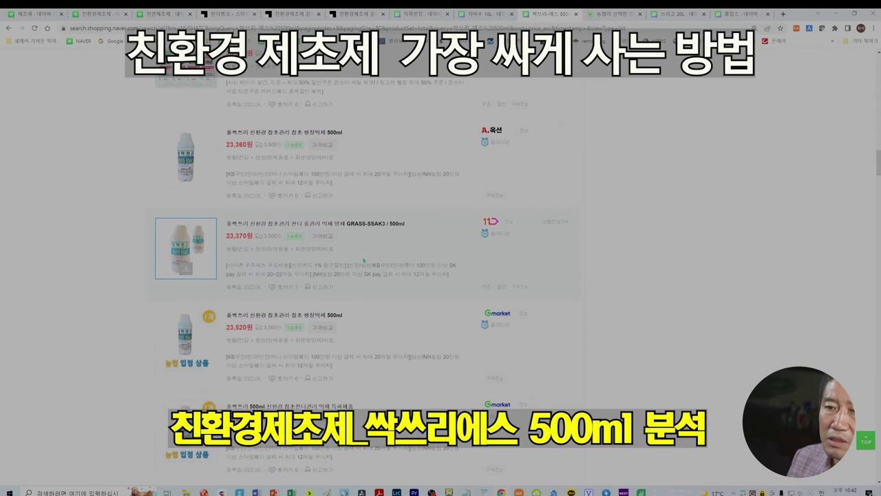
pyautogui.scroll(-2, 363, 259)
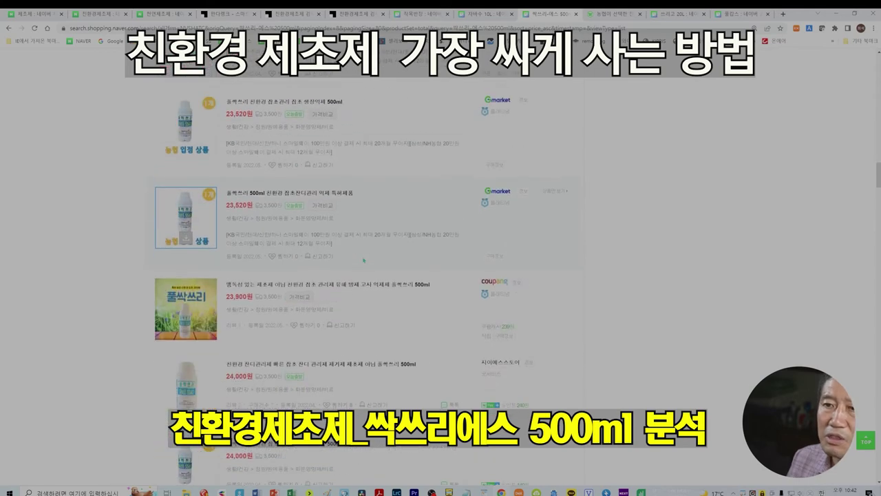
pyautogui.scroll(-2, 364, 260)
pyautogui.scroll(-2, 364, 262)
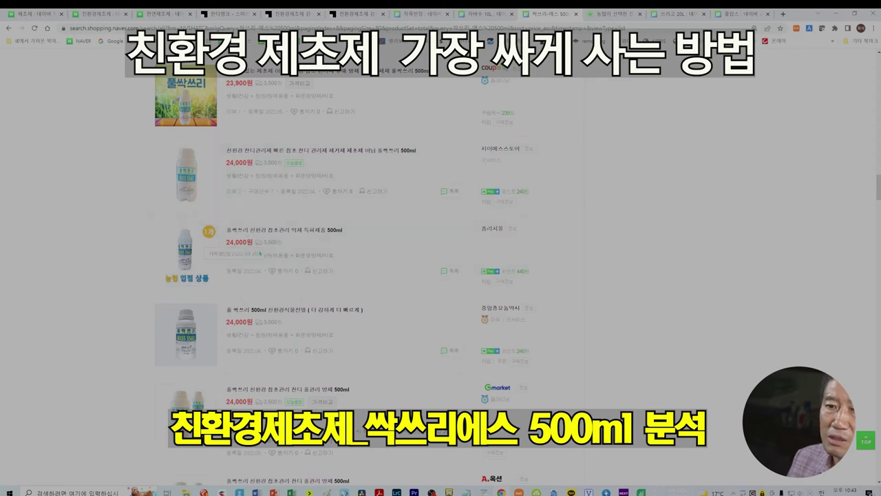
pyautogui.scroll(-2, 261, 253)
pyautogui.scroll(-2, 261, 248)
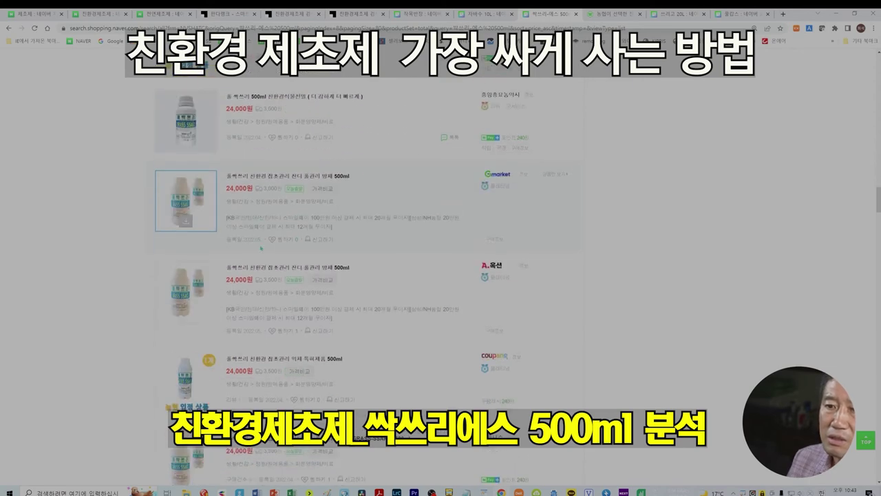
pyautogui.scroll(-6, 262, 246)
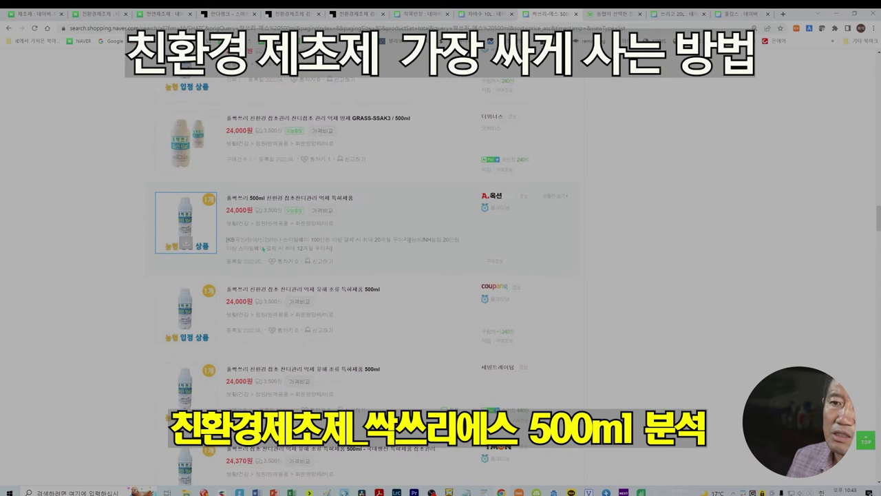
pyautogui.scroll(-12, 265, 250)
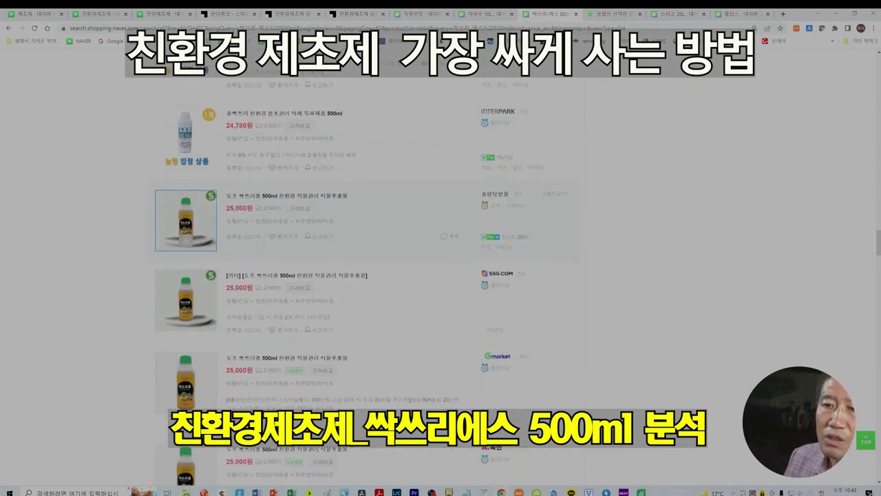
# Recheck the INTERPARK 풀싹쓰리 500ml offer and review the remaining listings through the end of results page 8
pyautogui.scroll(4, 265, 250)
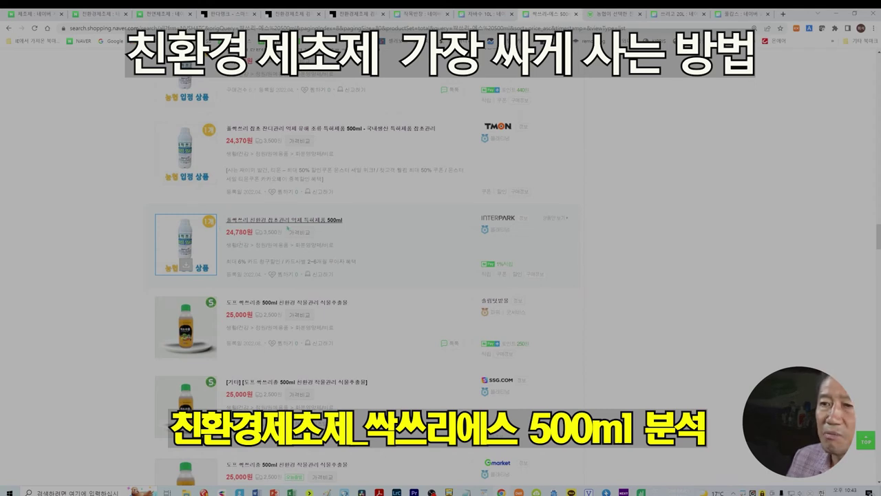
pyautogui.scroll(-5, 420, 284)
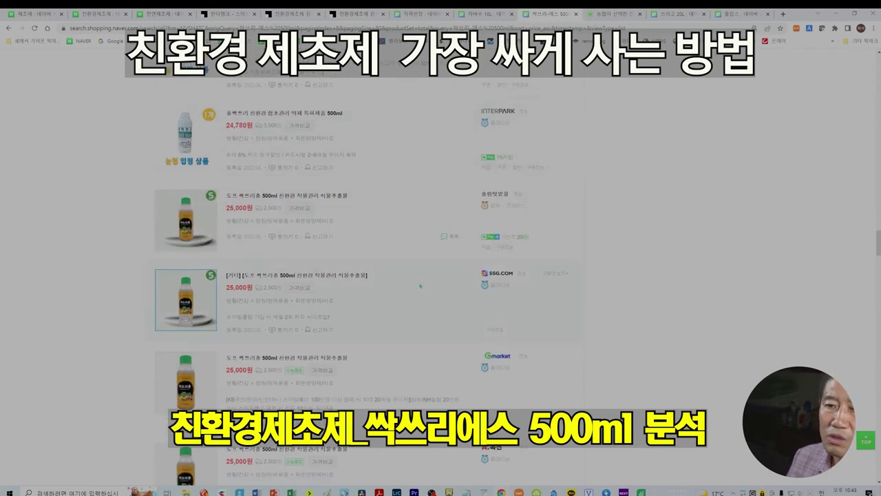
pyautogui.scroll(-2, 421, 285)
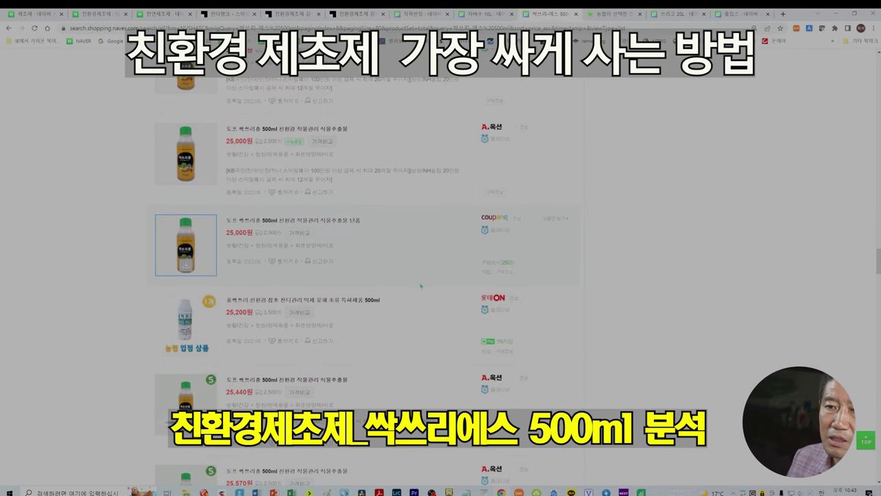
pyautogui.scroll(-10, 229, 292)
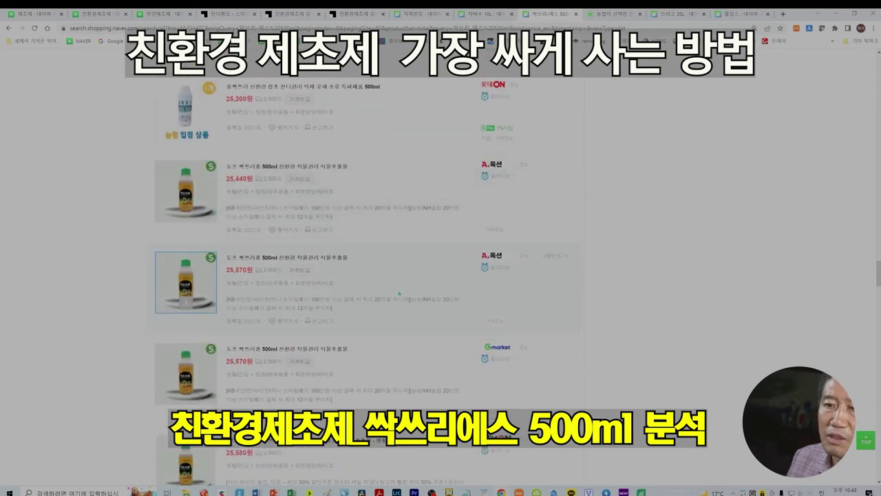
pyautogui.scroll(-8, 399, 296)
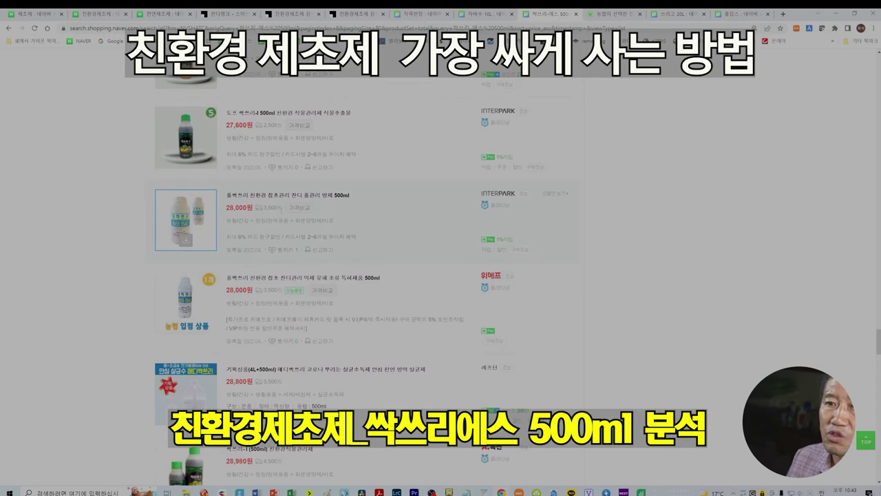
pyautogui.scroll(-3, 383, 302)
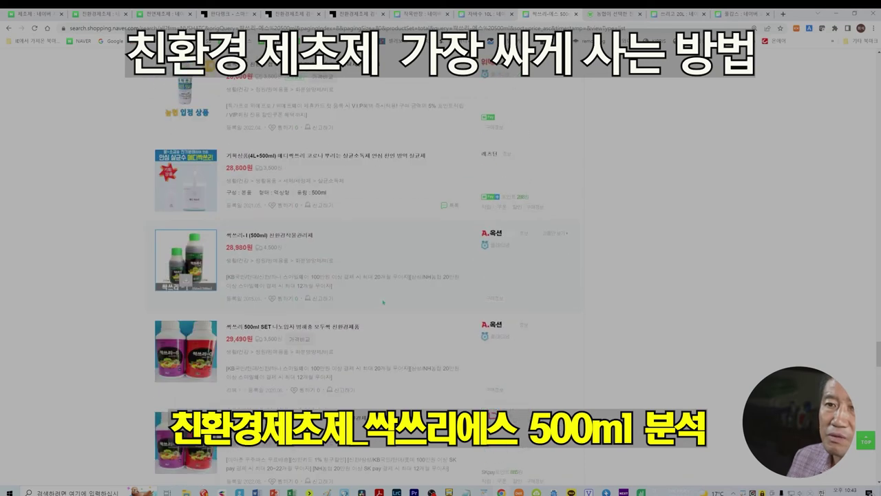
pyautogui.scroll(-1, 377, 223)
pyautogui.scroll(-10, 378, 223)
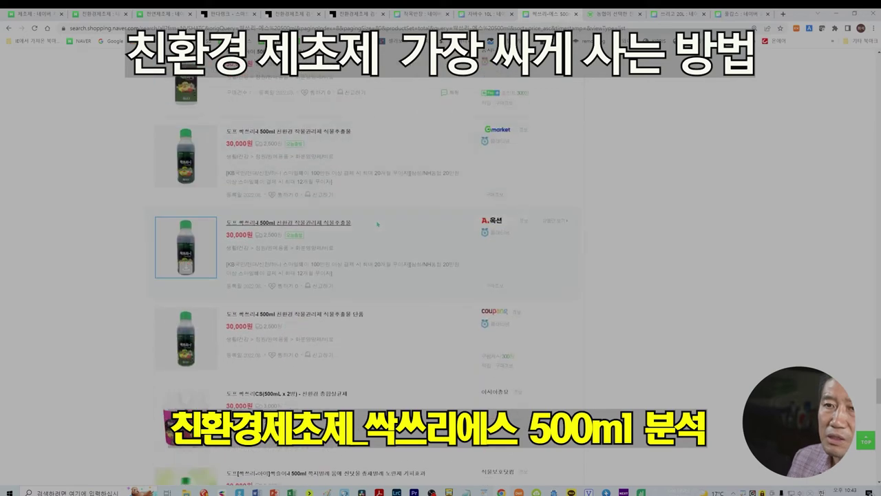
pyautogui.scroll(-10, 377, 223)
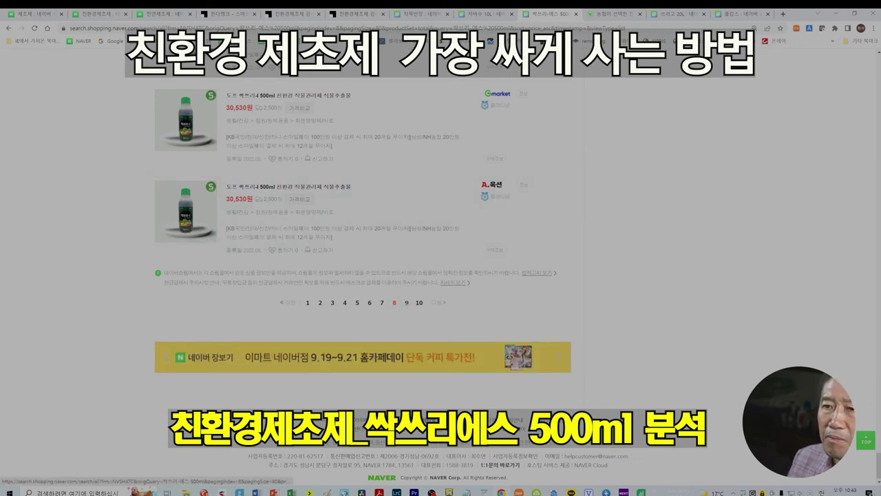
# Open results page 9 and review the prices of its two-bottle and three-bottle 싹쓰리-에스 500ml listings
pyautogui.click(407, 302)
pyautogui.scroll(-10, 440, 260)
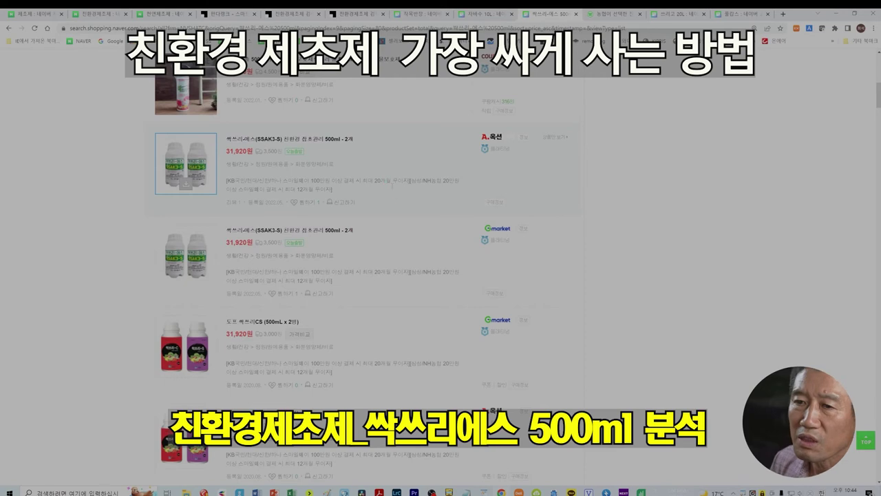
pyautogui.scroll(-5, 398, 198)
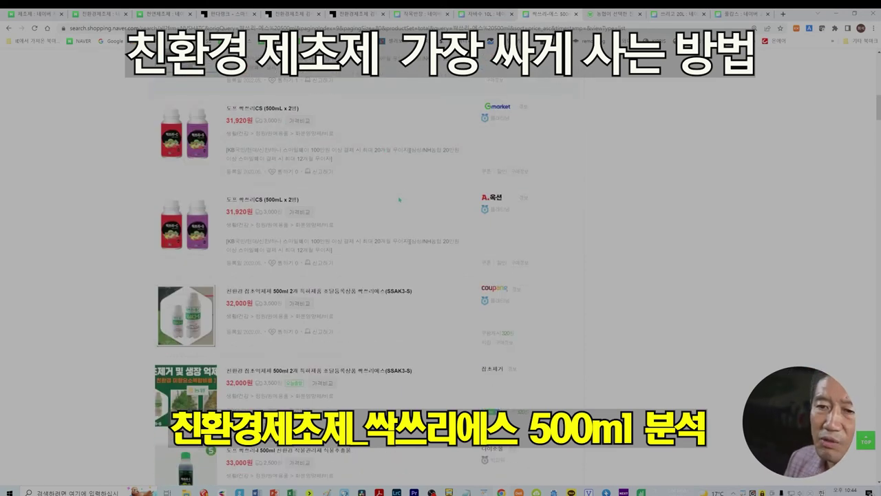
pyautogui.scroll(-10, 398, 198)
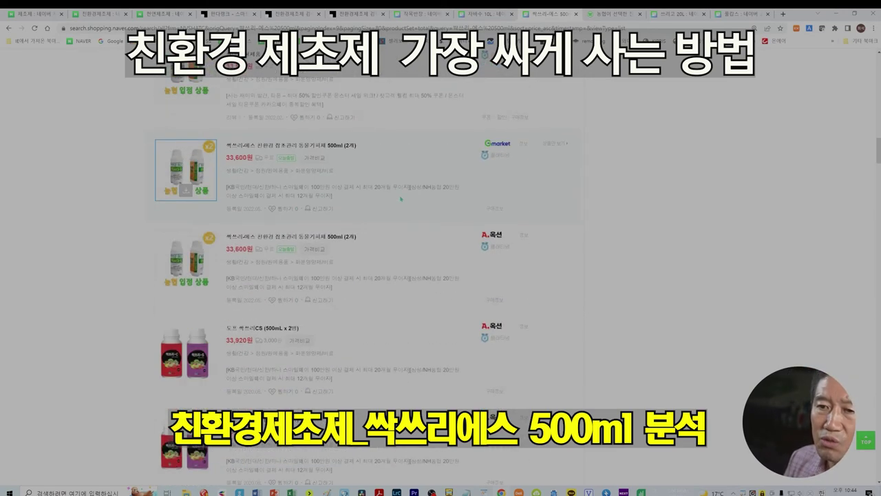
pyautogui.scroll(-10, 401, 199)
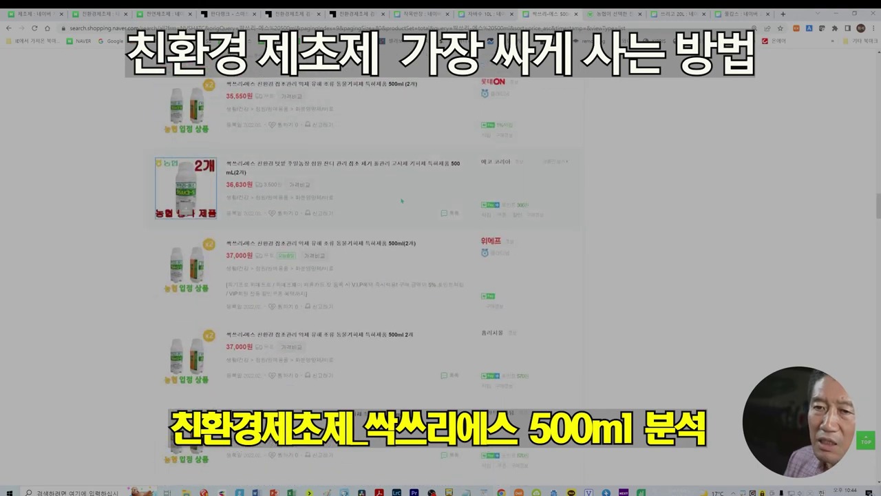
pyautogui.scroll(10, 402, 200)
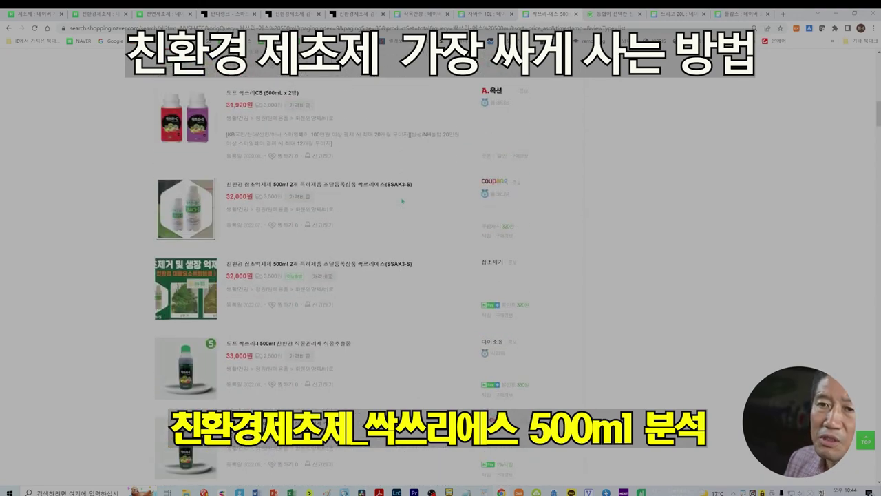
pyautogui.scroll(-15, 402, 201)
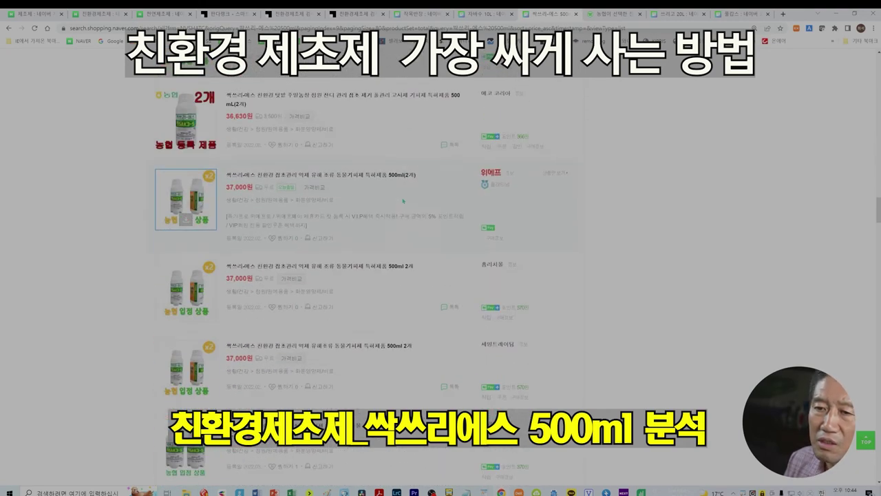
pyautogui.scroll(-15, 404, 200)
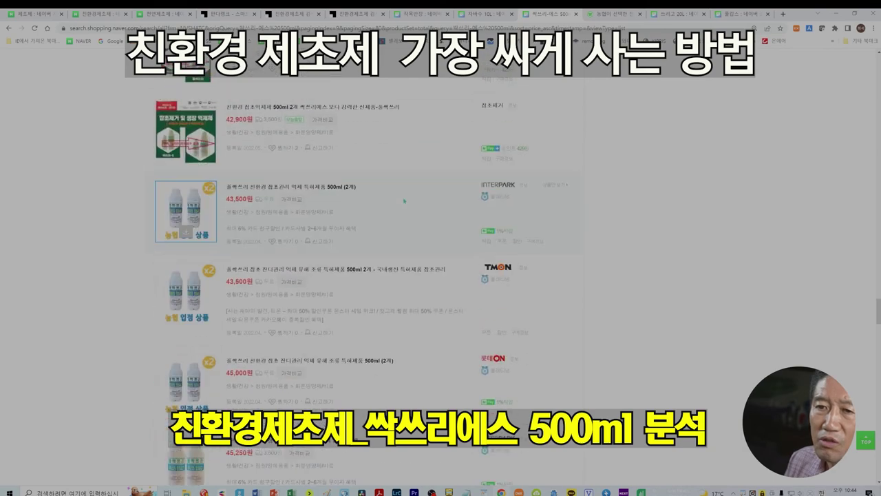
pyautogui.scroll(-10, 404, 201)
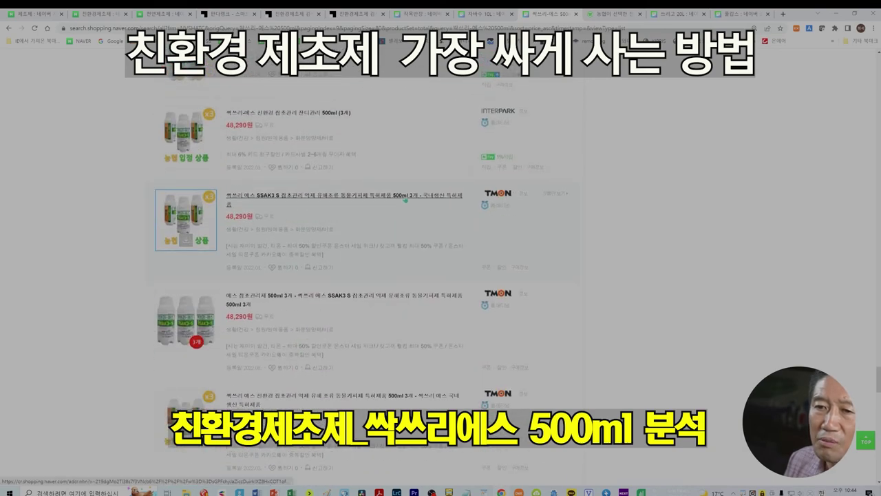
pyautogui.scroll(-15, 405, 199)
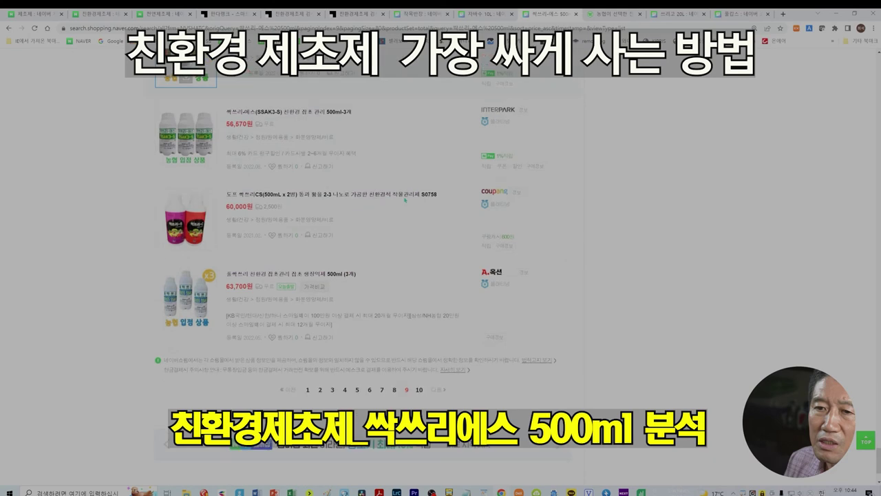
# Go back through the three-bottle 싹쓰리-에스 500ml offers on page 9 to find the lowest-priced set
pyautogui.scroll(4, 405, 201)
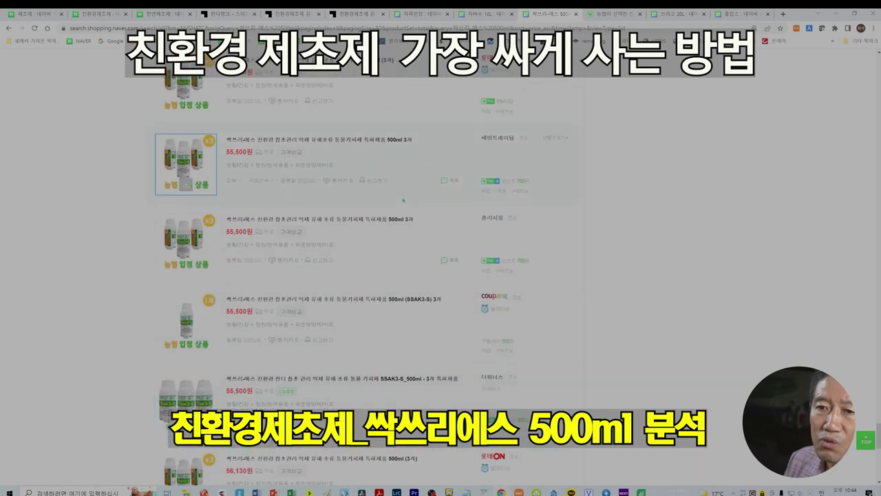
pyautogui.scroll(3, 269, 239)
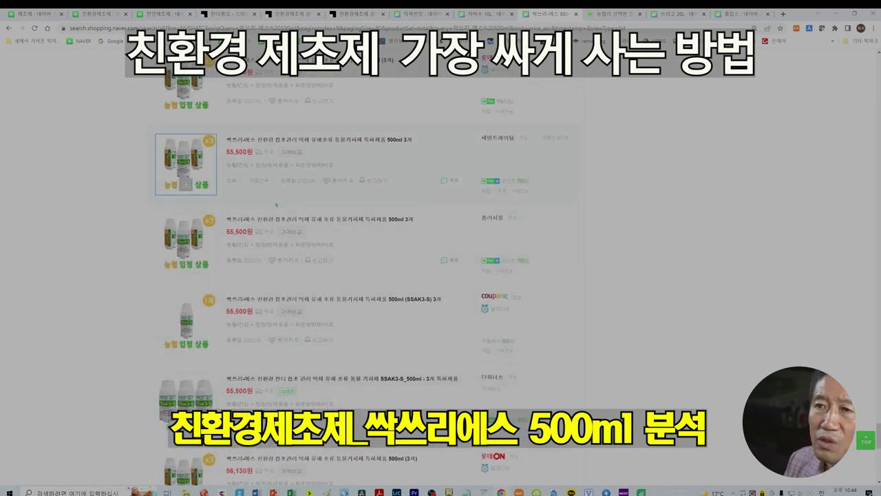
pyautogui.scroll(5, 278, 205)
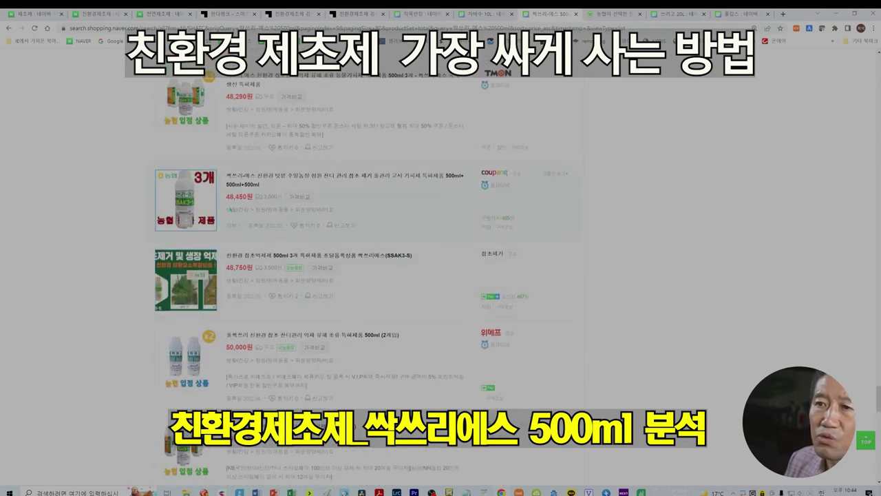
pyautogui.scroll(3, 246, 209)
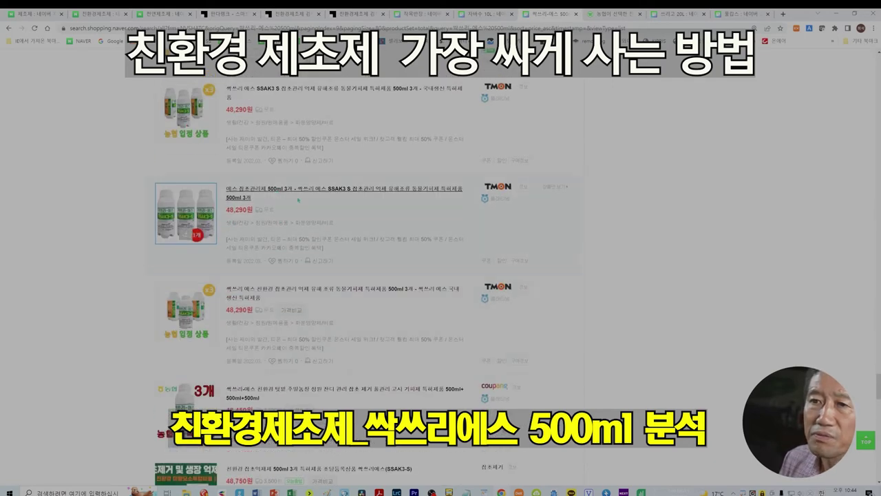
pyautogui.scroll(3, 276, 193)
pyautogui.scroll(2, 336, 212)
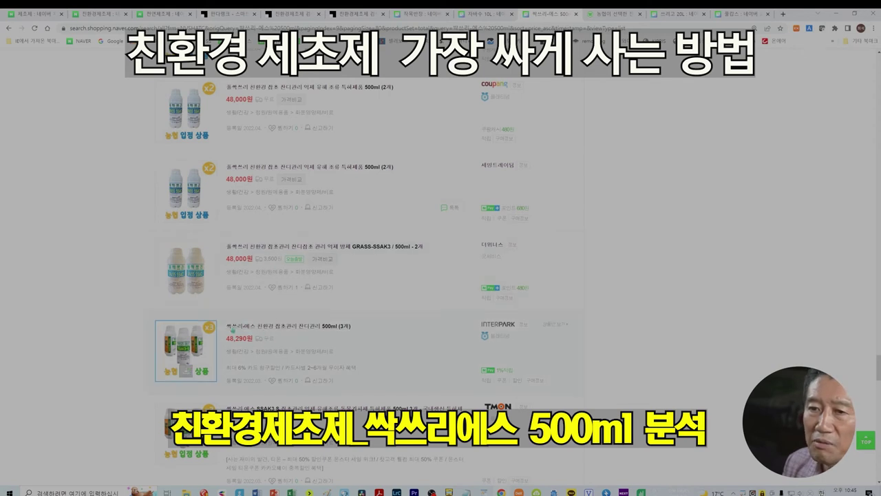
pyautogui.moveTo(241, 338)
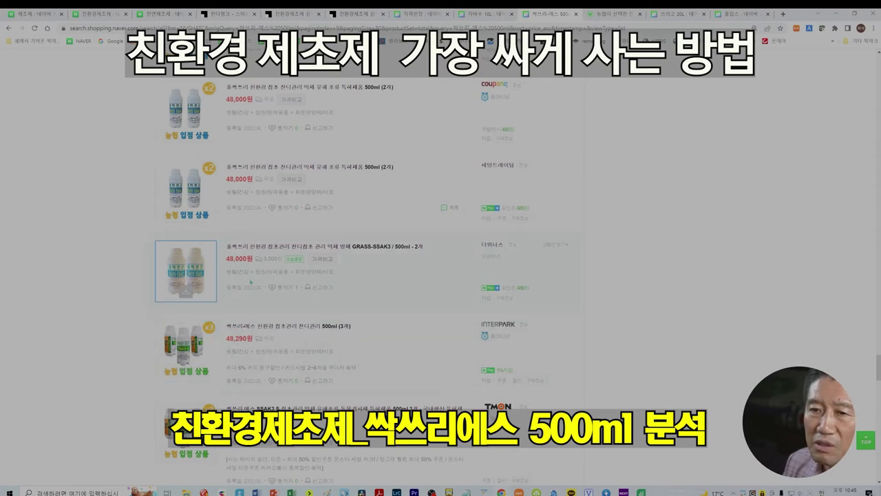
# Compare the three-bottle 싹쓰리-에스 offers from INTERPARK, TMON, Coupang and 잡초제거, continuing to the end of page 9
pyautogui.scroll(-2, 357, 341)
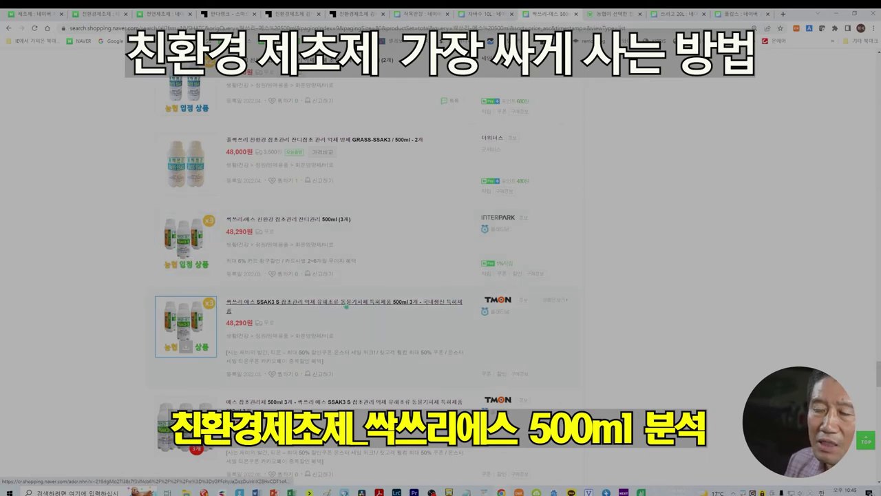
pyautogui.scroll(-2, 385, 336)
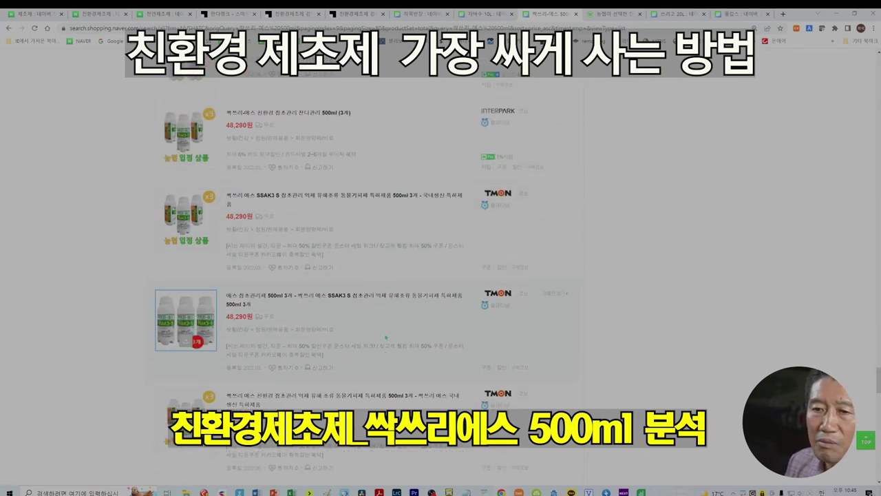
pyautogui.scroll(-2, 385, 336)
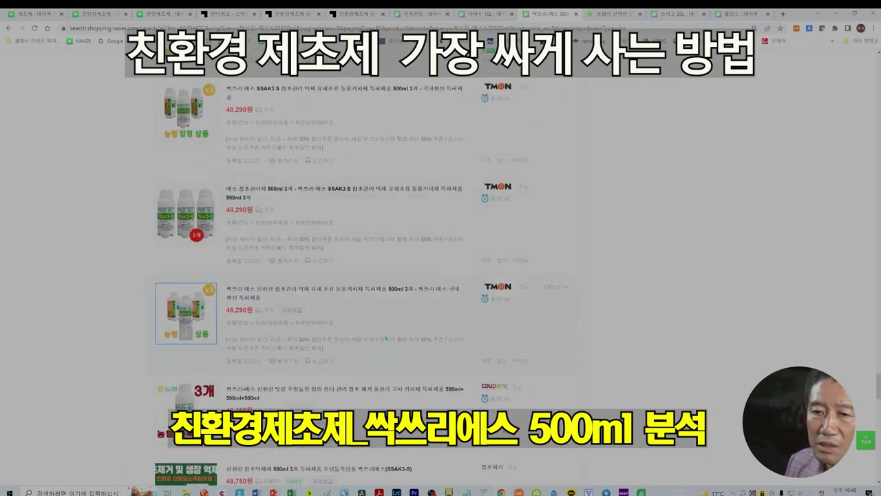
pyautogui.scroll(-4, 386, 337)
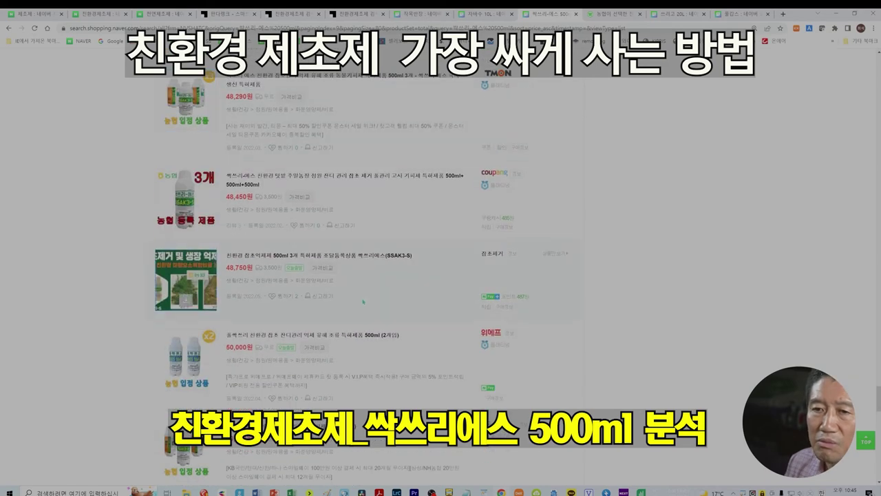
pyautogui.scroll(-10, 363, 301)
pyautogui.scroll(-10, 365, 303)
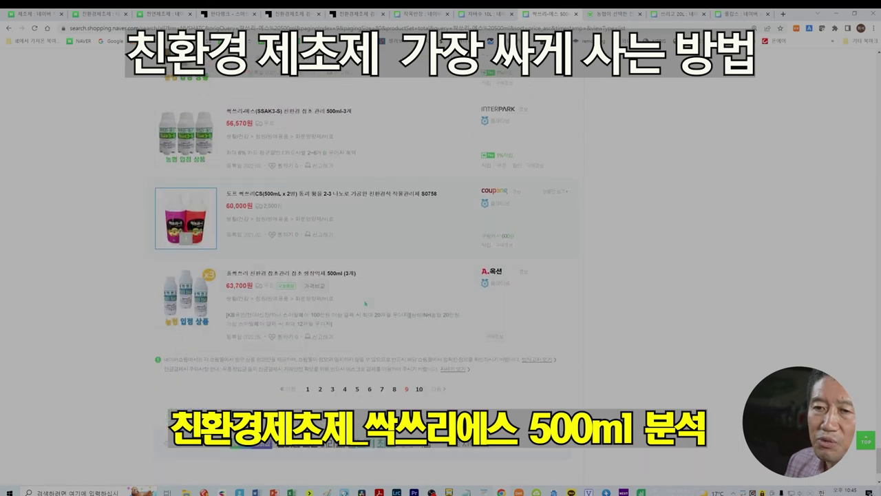
# Open results page 10 and review the prices of its three-bottle 500ml listings through the end of the page
pyautogui.click(420, 389)
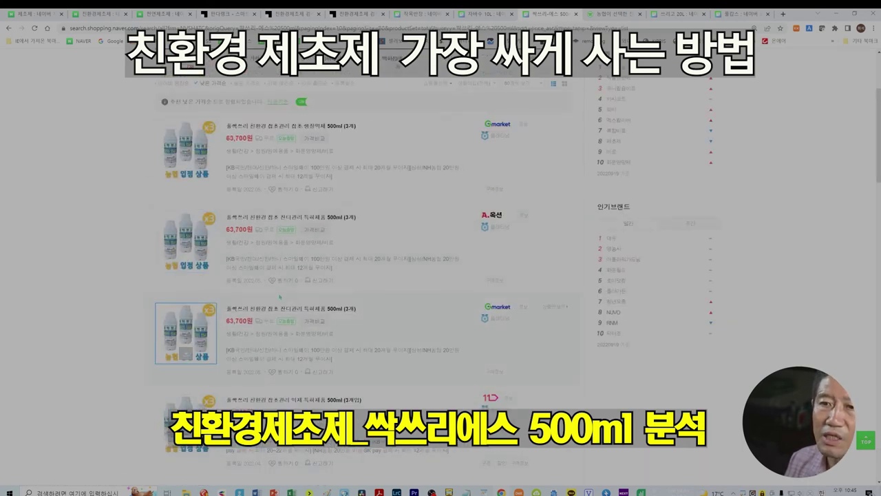
pyautogui.scroll(-6, 353, 306)
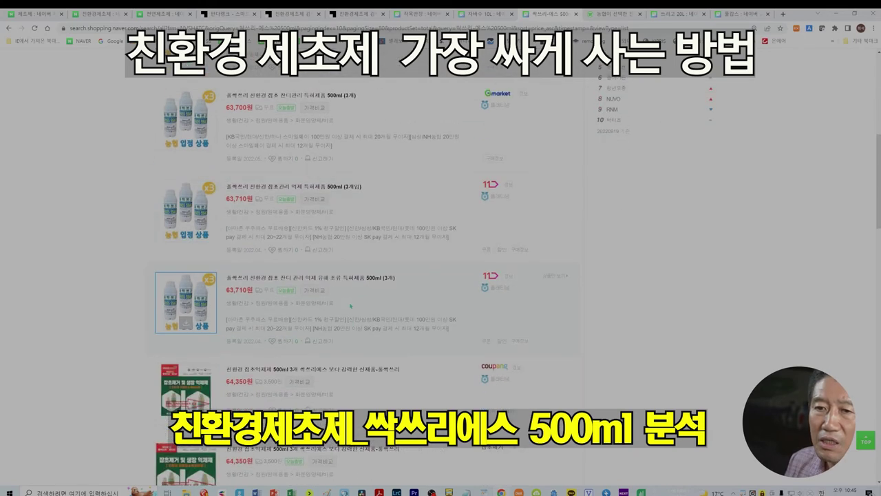
pyautogui.scroll(-8, 351, 309)
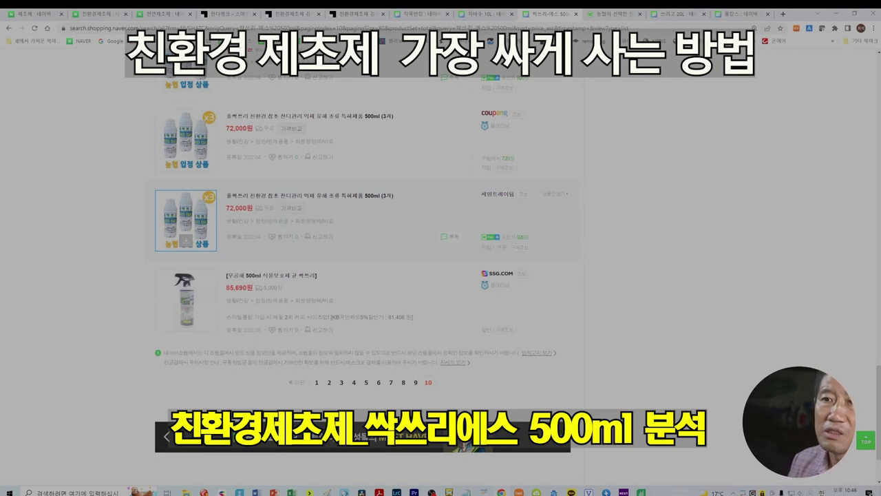
# Go back up through page 10, comparing the three-bottle 500ml offers from Coupang, INTERPARK, TMON, 롯데ON and 11번가
pyautogui.scroll(2, 333, 242)
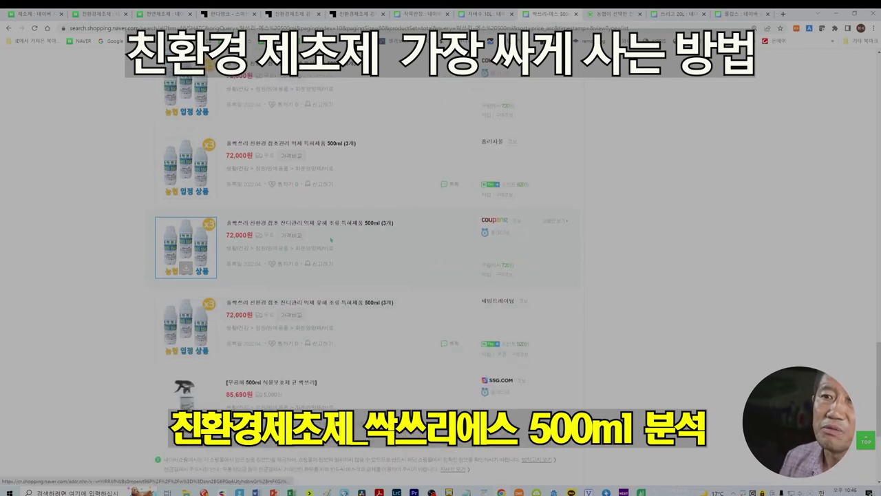
pyautogui.scroll(2, 334, 241)
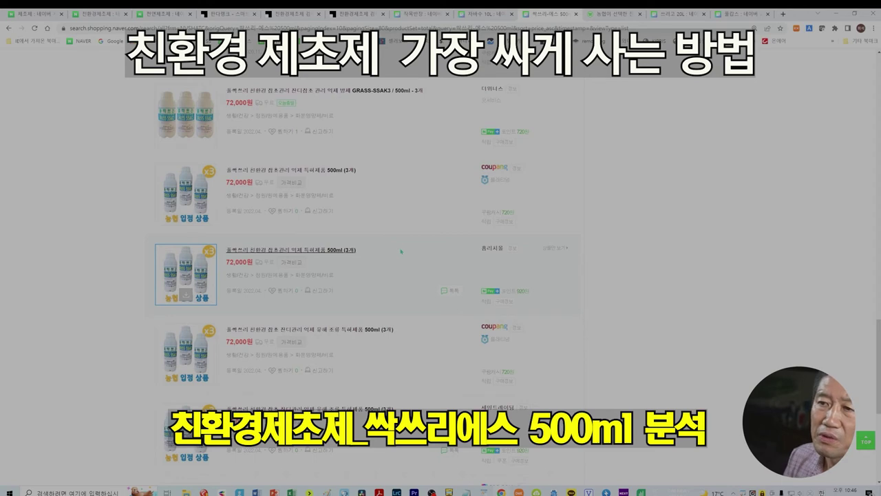
pyautogui.scroll(2, 401, 252)
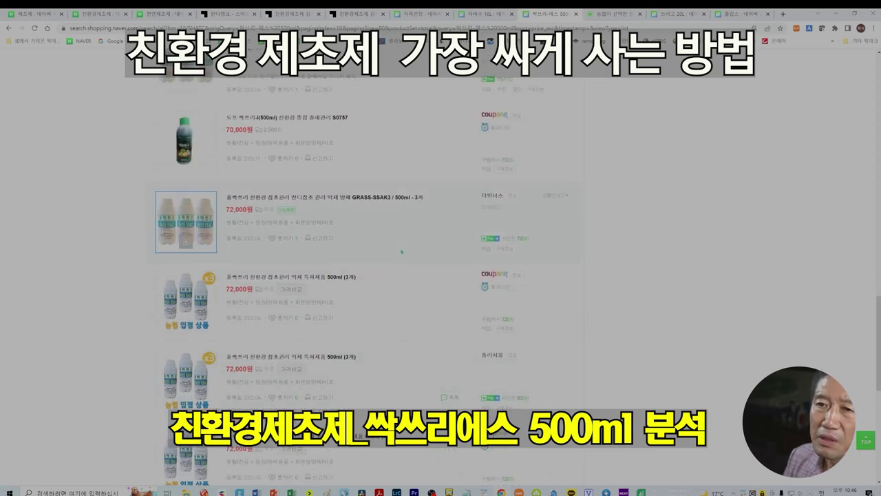
pyautogui.scroll(2, 403, 251)
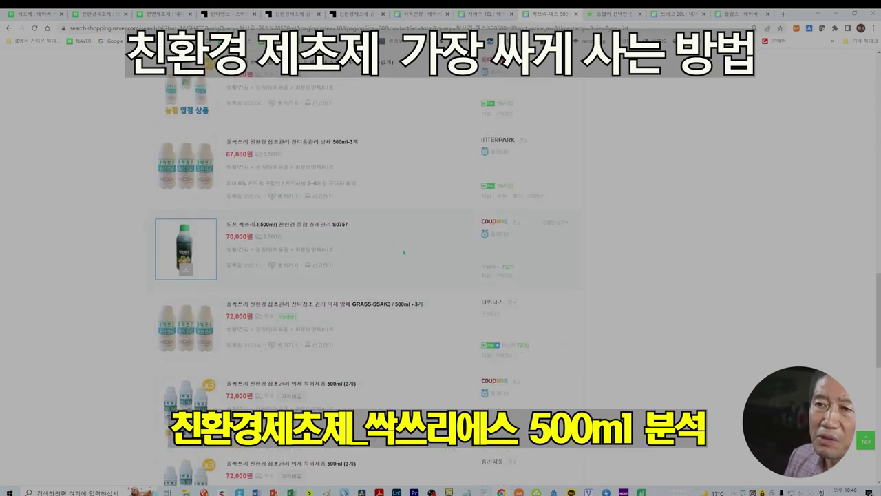
pyautogui.scroll(2, 403, 252)
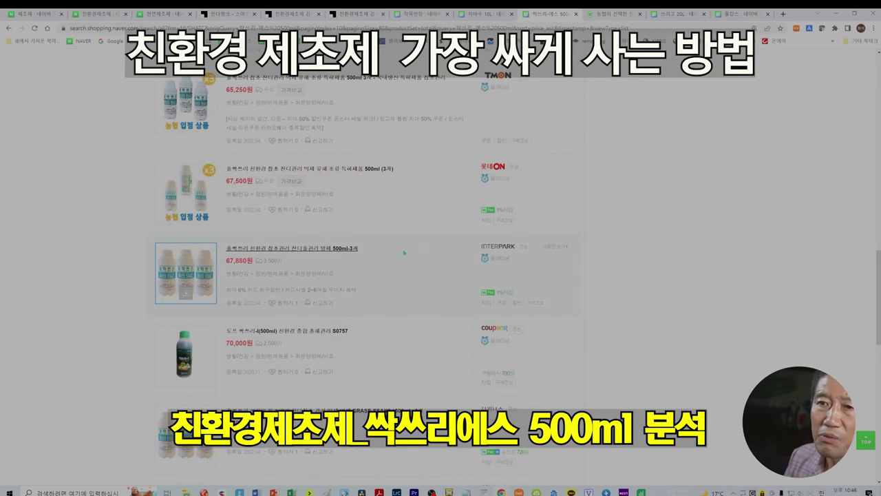
pyautogui.scroll(2, 403, 251)
pyautogui.scroll(4, 405, 252)
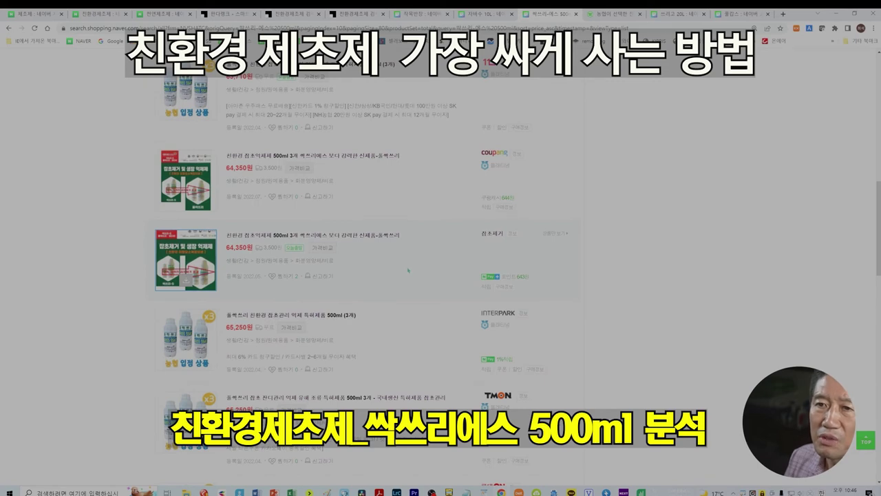
pyautogui.scroll(2, 408, 270)
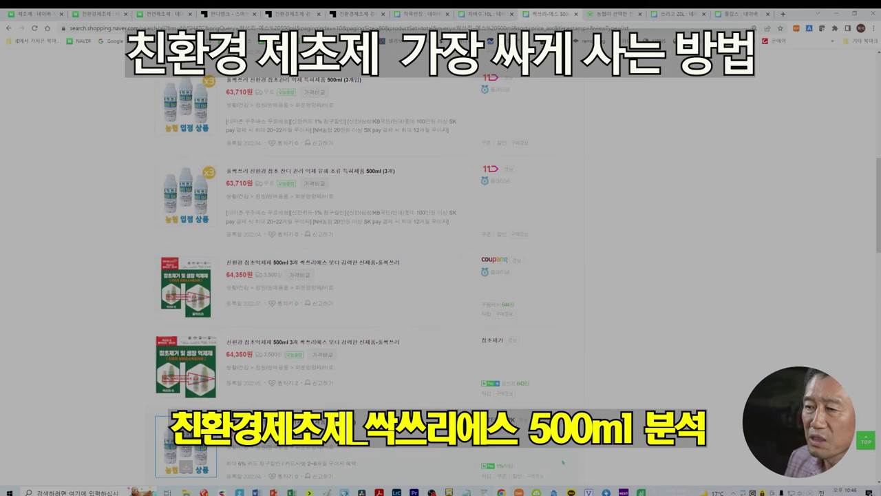
# Switch to the Pandarank herbicide spreadsheet and select the 초주금 골드 500ml product name in row 6
pyautogui.moveTo(641, 490)
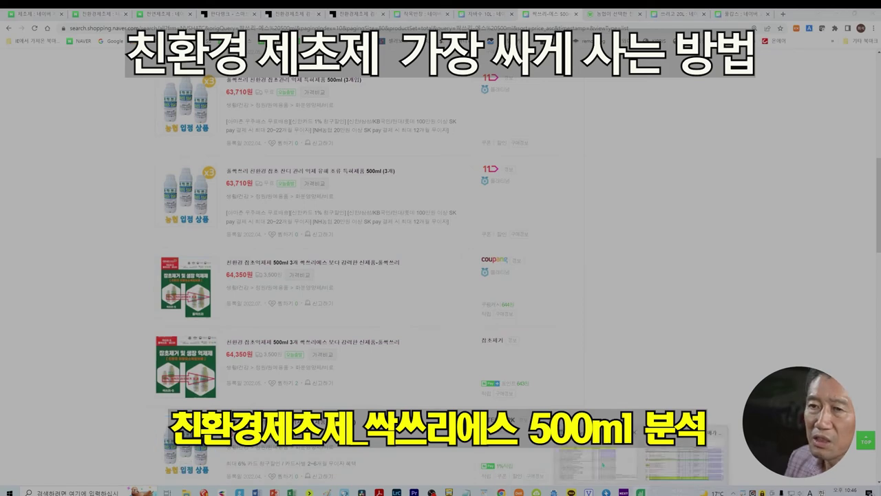
pyautogui.click(601, 461)
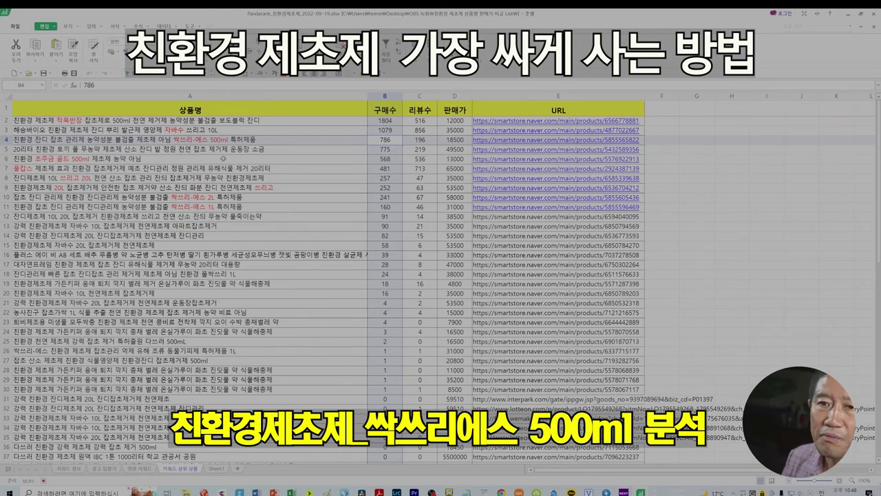
pyautogui.click(70, 160)
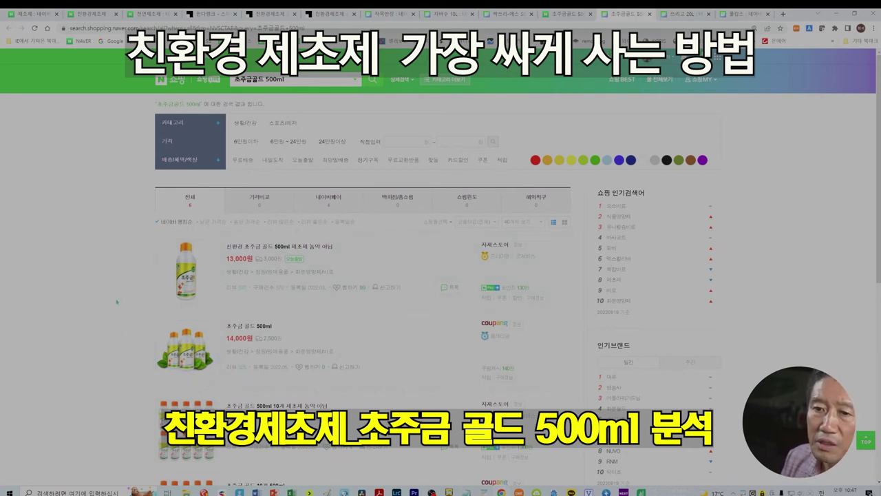
# Sort the Naver Shopping results for 초주금골드 500ml by lowest price and compare the single-bottle and ten-bottle offers
pyautogui.scroll(-2, 117, 301)
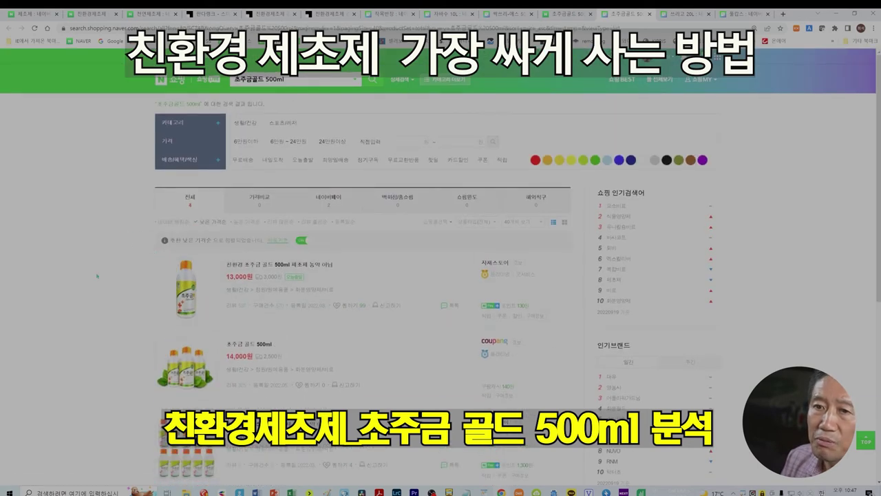
pyautogui.scroll(-2, 100, 276)
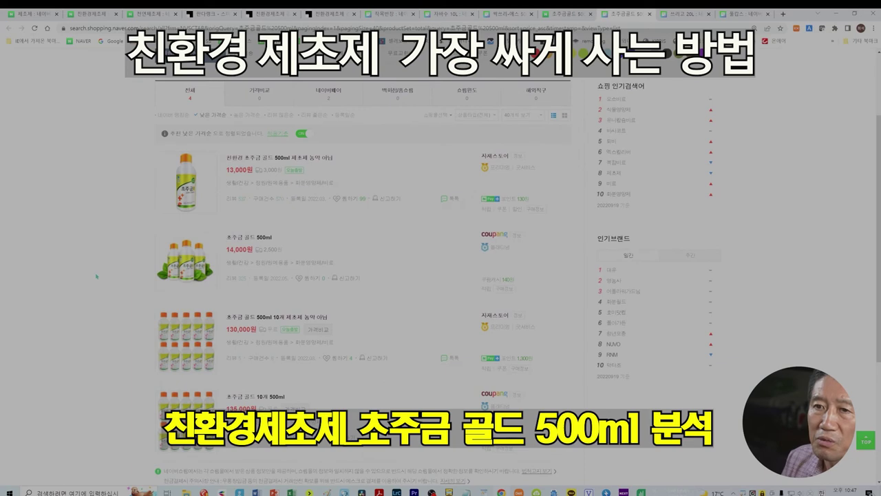
pyautogui.scroll(-2, 96, 275)
pyautogui.scroll(2, 95, 278)
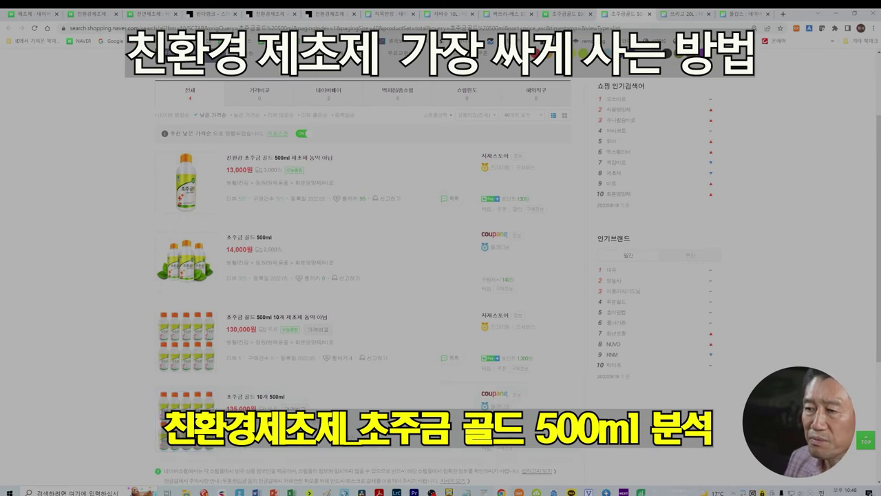
# Return to the Pandarank spreadsheet and select the 풀캅스 20리터 product name in row 7
pyautogui.moveTo(642, 490)
pyautogui.click(685, 455)
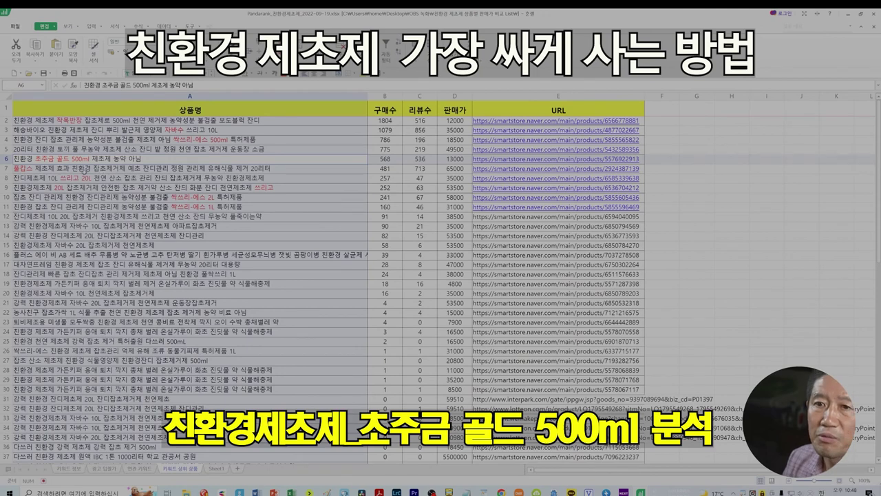
pyautogui.click(71, 168)
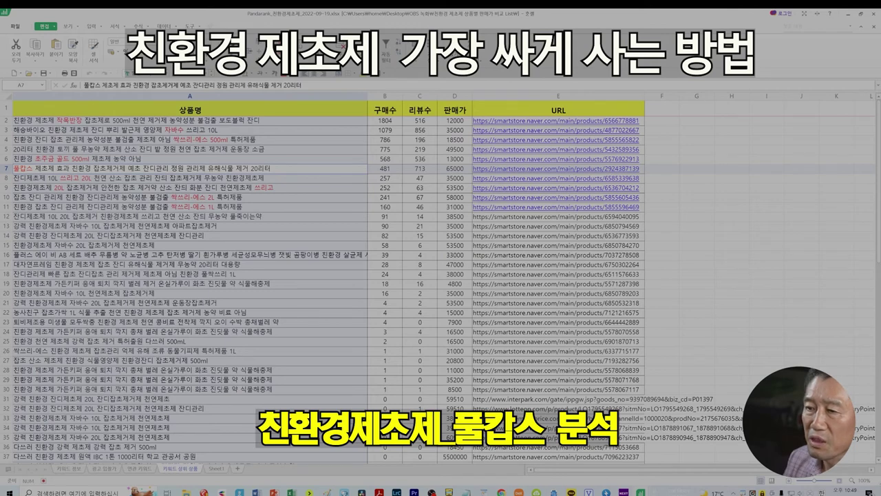
# Switch to the Naver Shopping results for 풀캅스, show 80 items per page and sort them by lowest price
pyautogui.hotkey('alt', 'Tab')
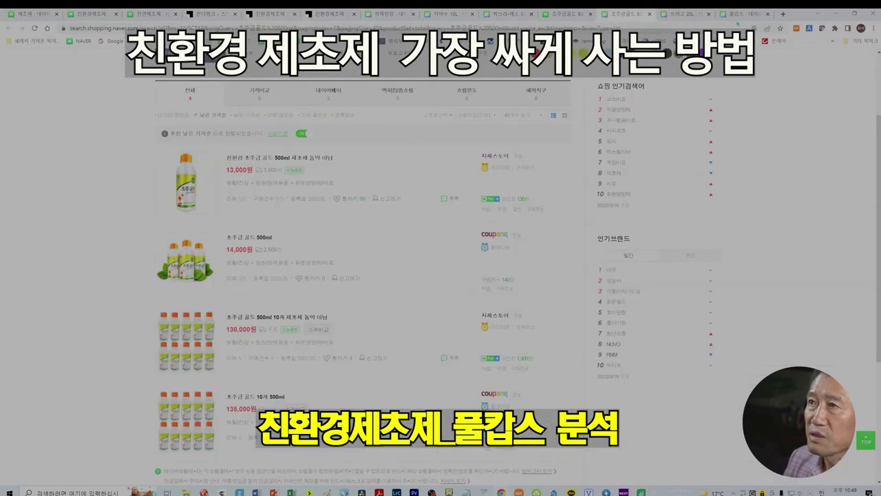
pyautogui.hotkey('ctrl', 'Tab')
pyautogui.hotkey('ctrl', 'Tab')
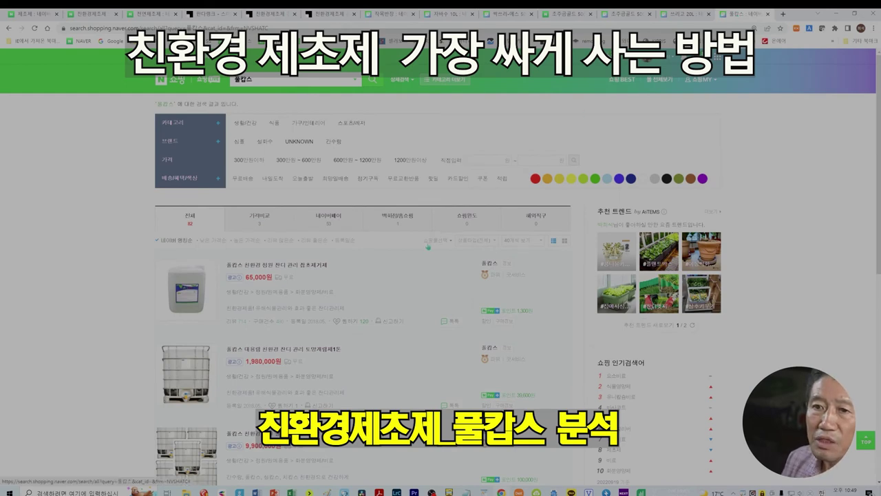
pyautogui.scroll(-2, 427, 246)
pyautogui.scroll(2, 195, 231)
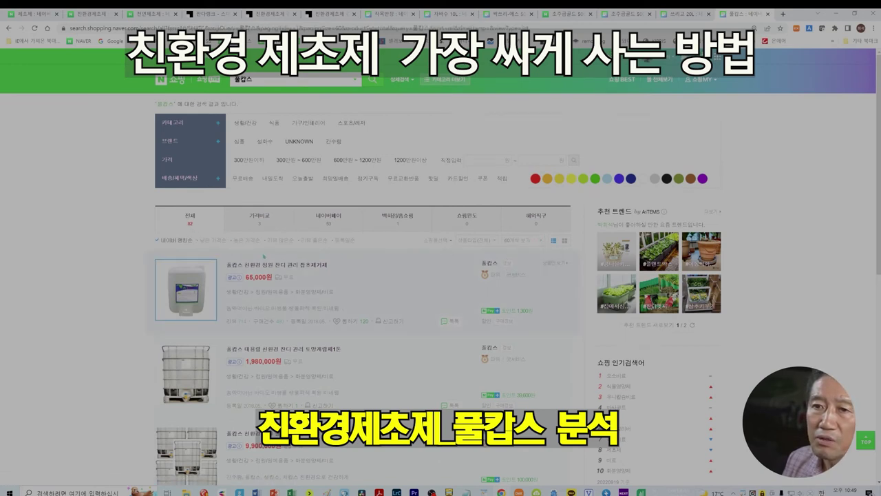
pyautogui.click(214, 240)
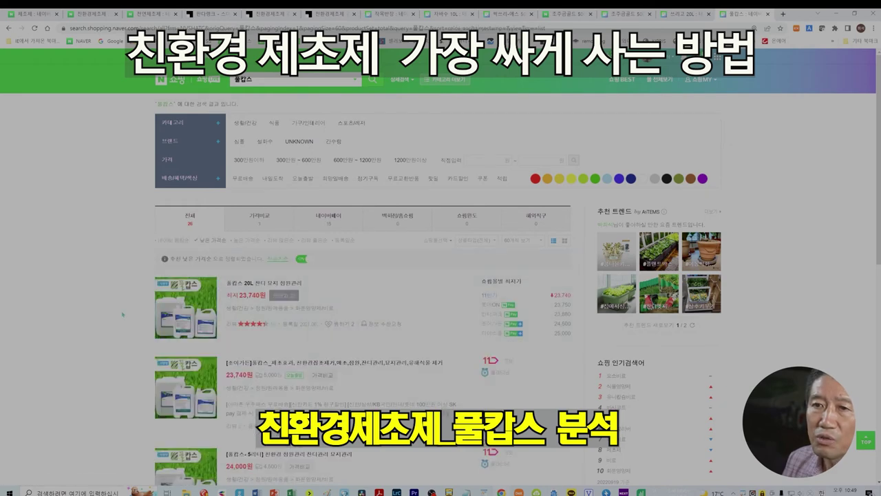
# Open the seller price comparison for 풀캅스 20L 잔디 묘지 정원관리, then its 롯데ON offer, and dismiss the promotional popup
pyautogui.scroll(-2, 125, 312)
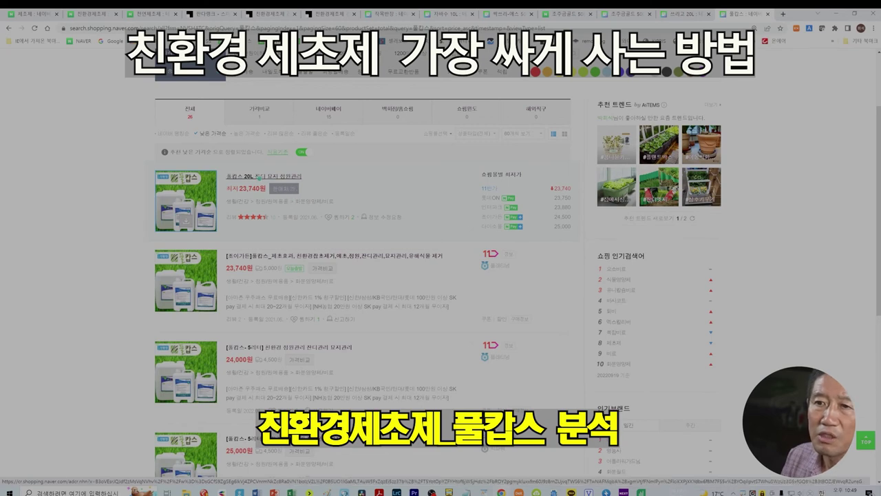
pyautogui.click(294, 198)
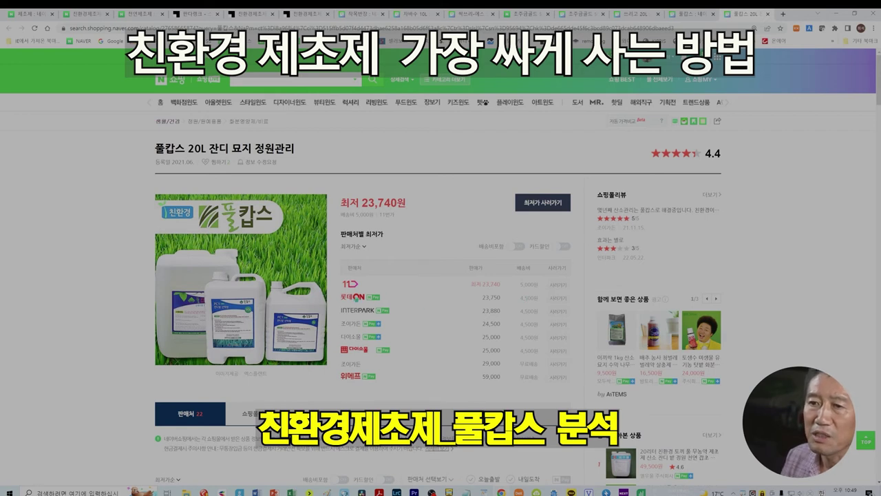
pyautogui.click(356, 298)
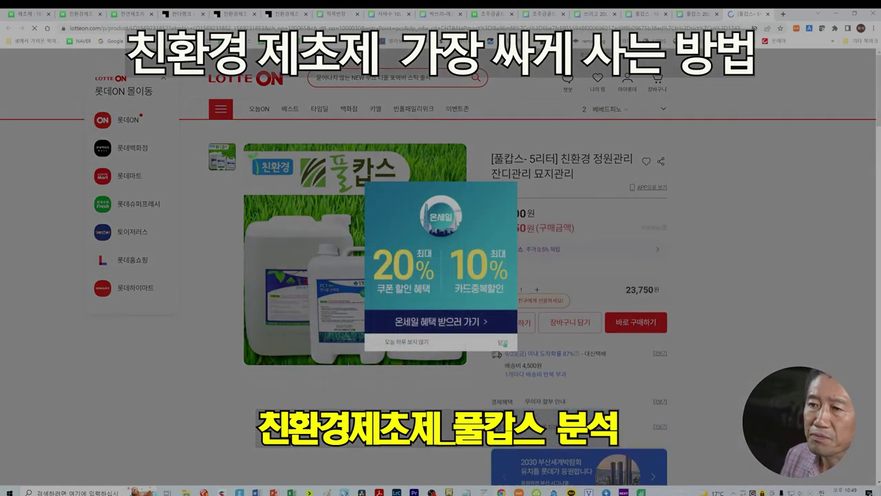
pyautogui.click(501, 342)
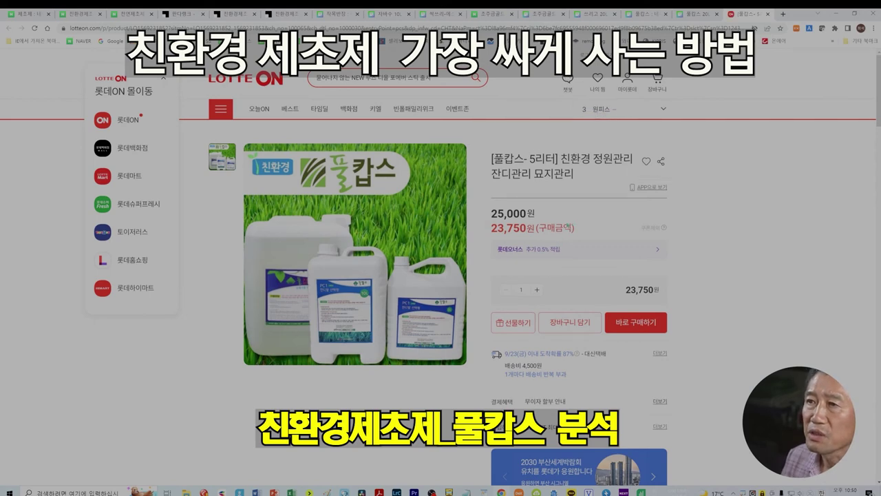
# Check the volume, price, delivery fee, seller and return information of the 풀캅스 offer on 롯데ON
pyautogui.scroll(-2, 441, 276)
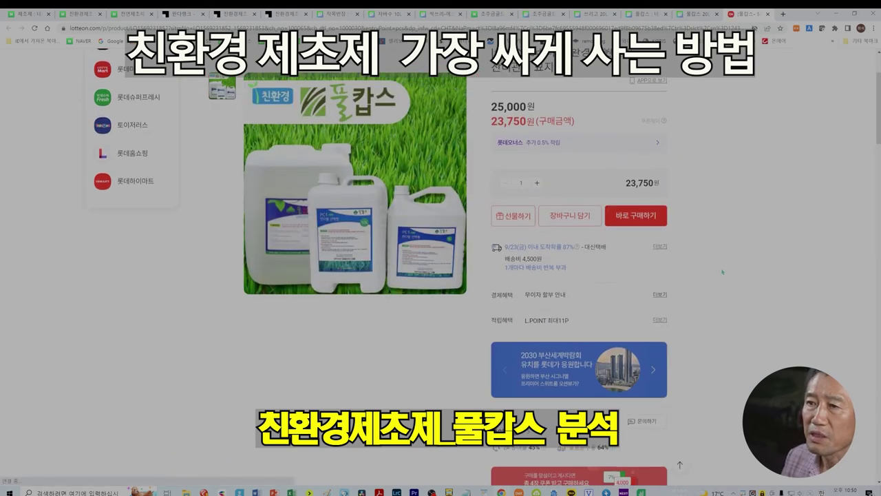
pyautogui.scroll(-8, 440, 275)
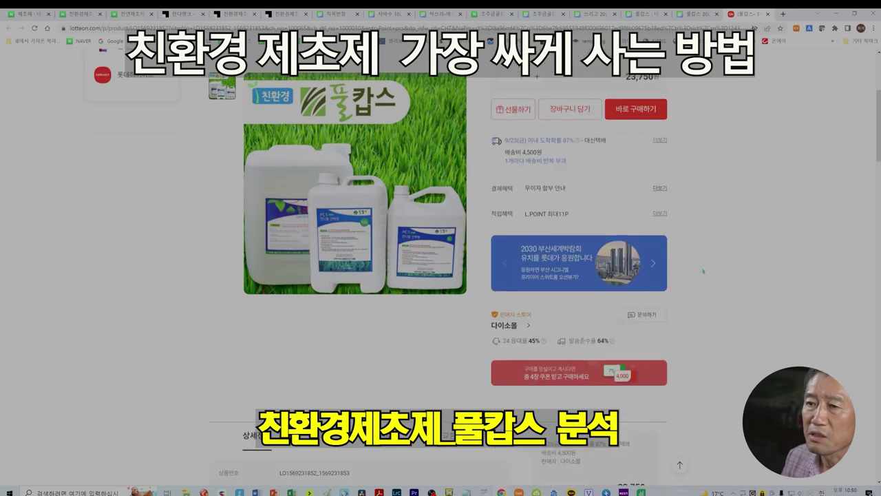
pyautogui.scroll(-5, 703, 270)
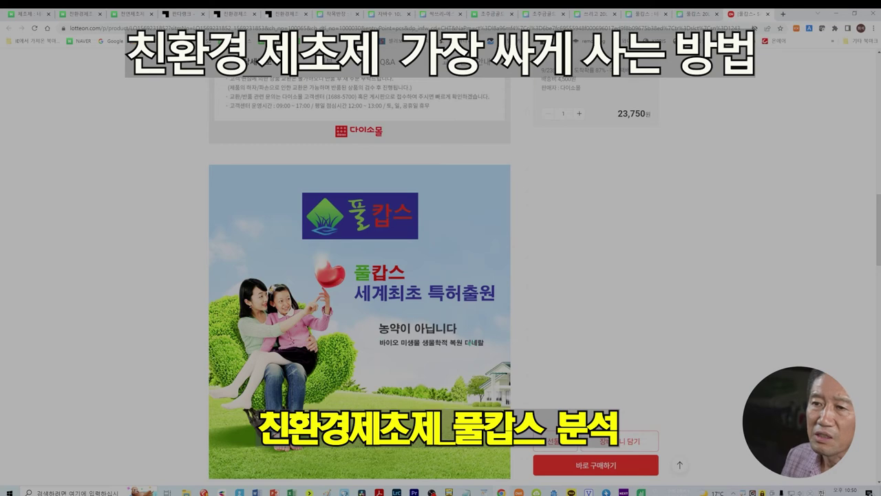
pyautogui.scroll(2, 467, 343)
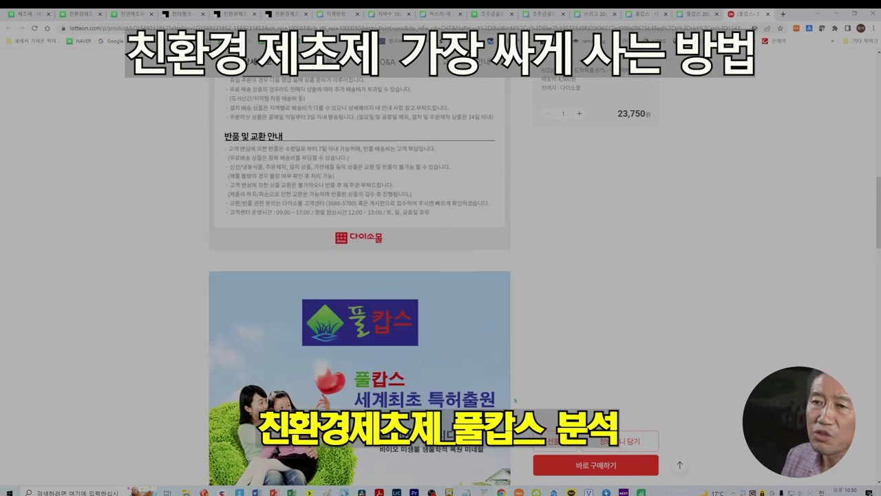
pyautogui.scroll(3, 463, 335)
# Read the 풀캅스 product description and expand the full product details
pyautogui.scroll(-4, 463, 335)
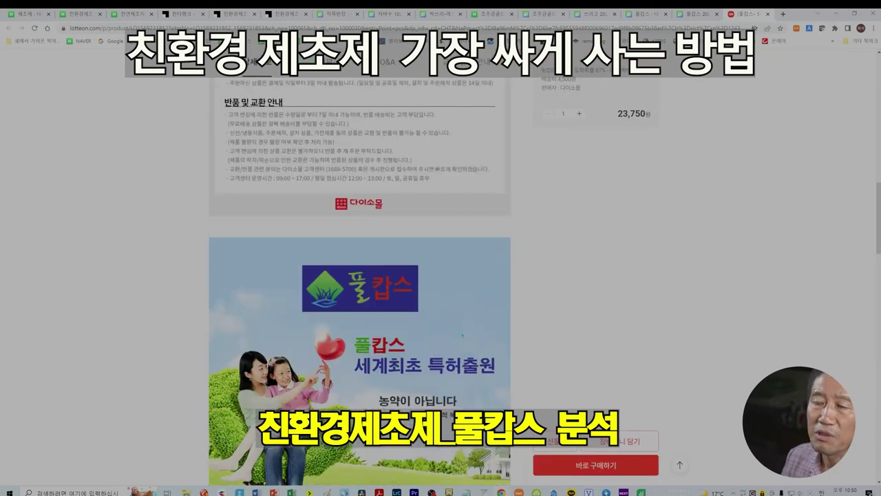
pyautogui.scroll(-1, 463, 335)
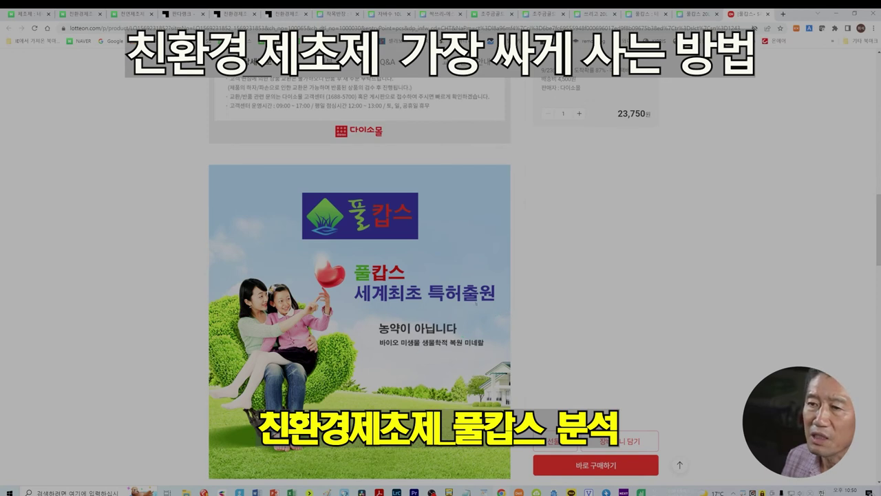
pyautogui.scroll(-3, 359, 281)
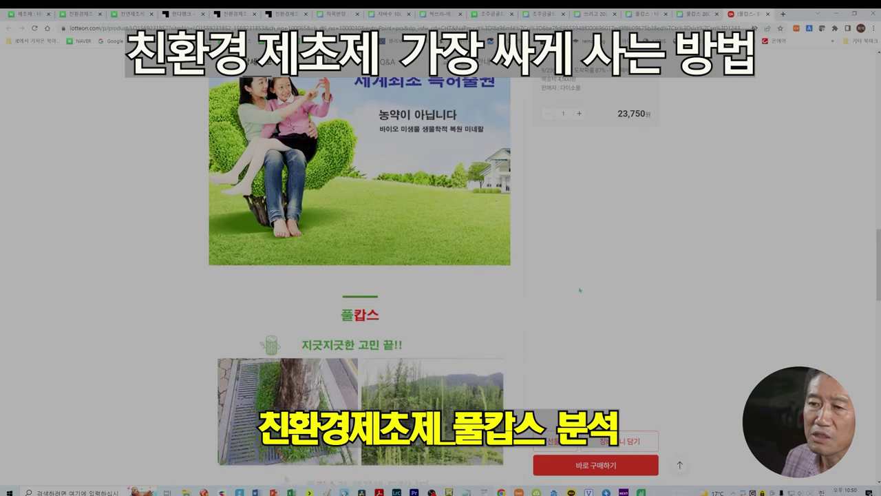
pyautogui.scroll(-2, 359, 274)
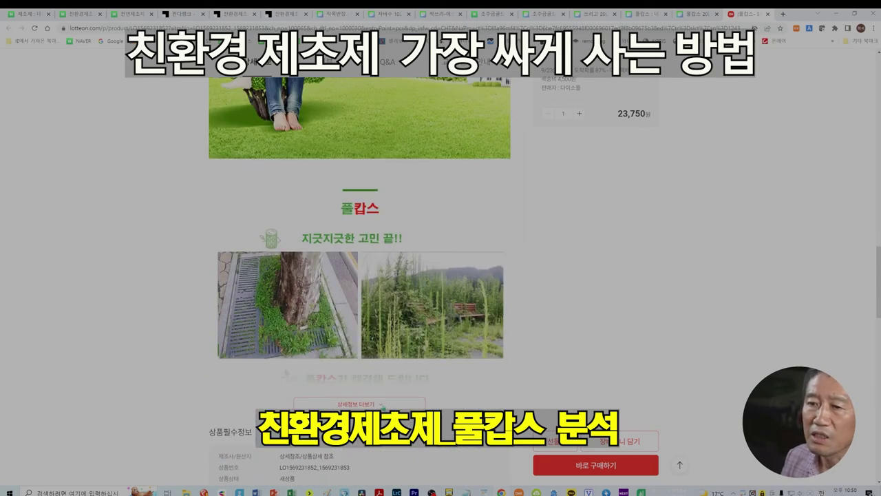
pyautogui.click(382, 406)
pyautogui.scroll(-4, 586, 333)
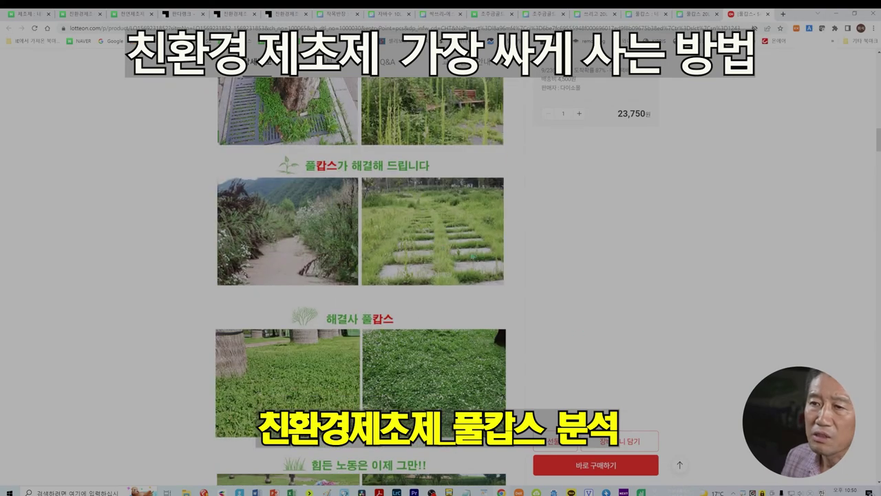
# Read the application areas, usage instructions and precautions in the 풀캅스 product details on 롯데ON
pyautogui.scroll(-4, 488, 256)
pyautogui.scroll(-10, 494, 301)
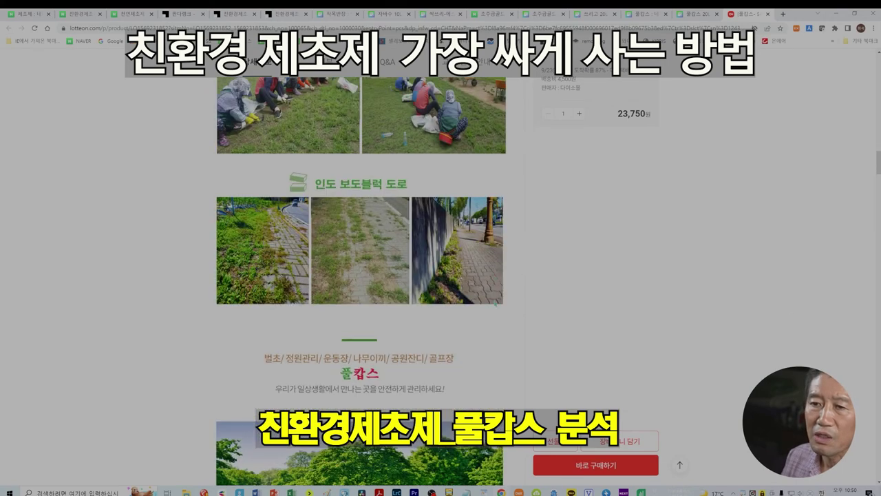
pyautogui.scroll(-3, 492, 307)
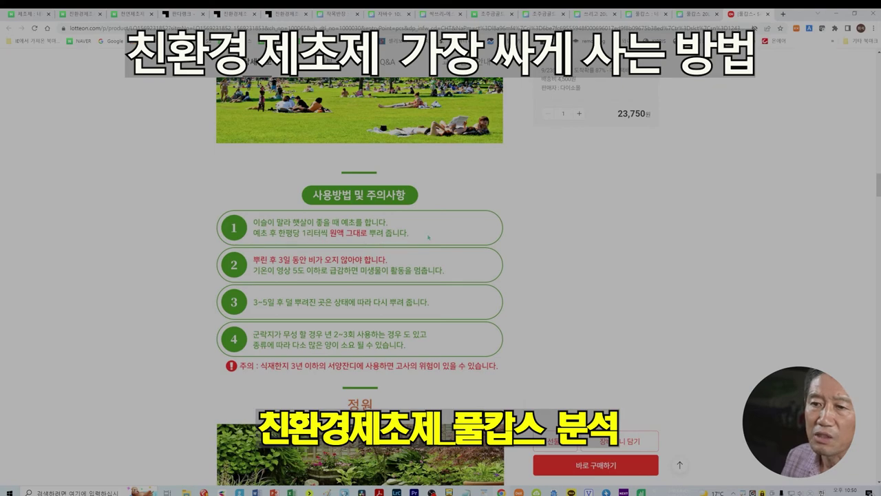
pyautogui.scroll(-12, 428, 236)
pyautogui.scroll(-12, 360, 281)
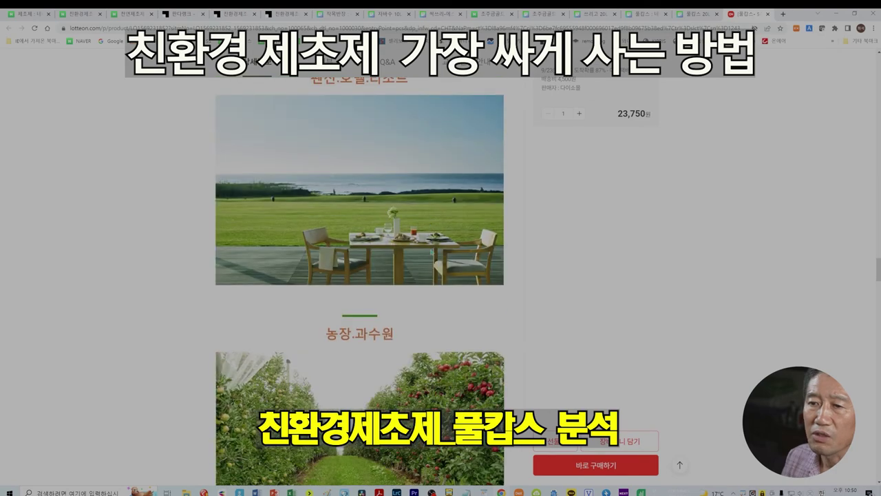
# Examine the trademark, patent and residue test certificates shown in the 풀캅스 product details
pyautogui.scroll(-6, 432, 250)
pyautogui.scroll(-3, 432, 250)
pyautogui.scroll(-10, 432, 249)
pyautogui.scroll(-2, 435, 254)
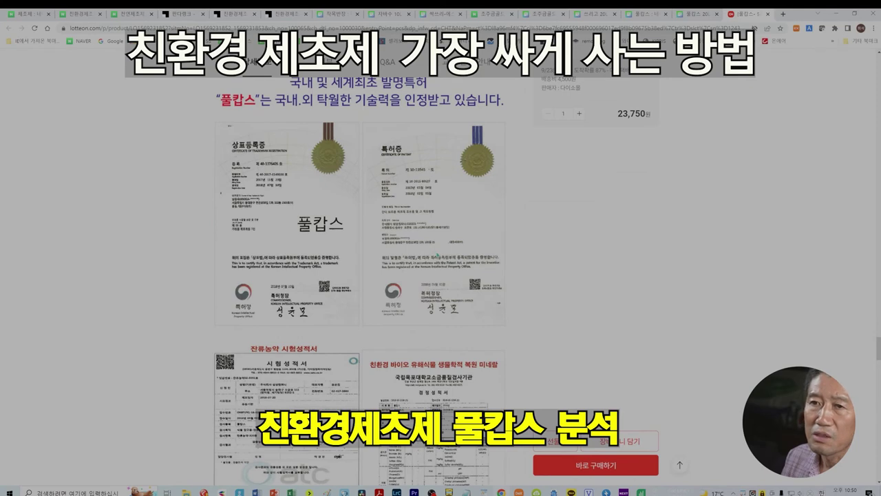
pyautogui.scroll(-2, 441, 275)
pyautogui.scroll(2, 440, 275)
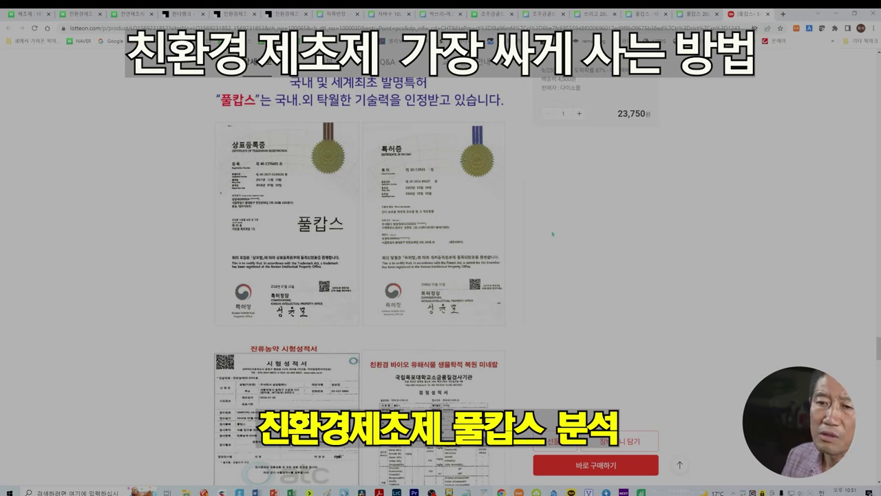
pyautogui.scroll(-3, 554, 234)
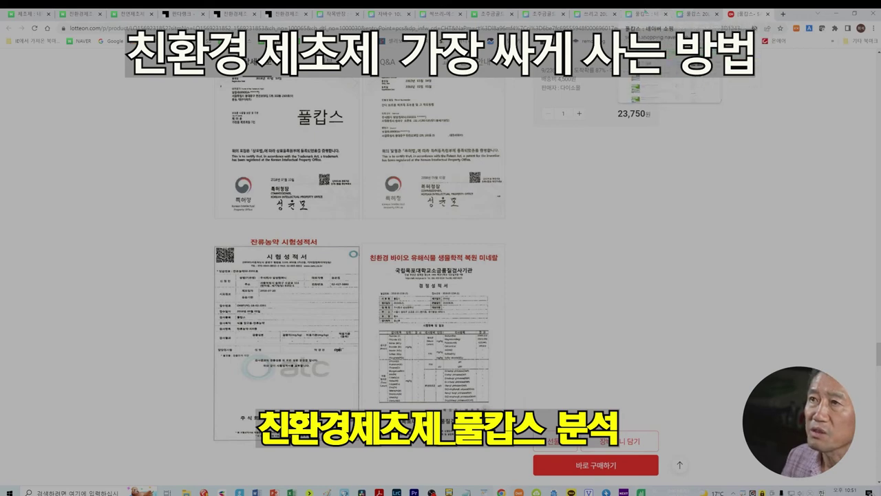
# Return to the Naver Shopping results for 풀캅스 and compare the prices and delivery fees of the 5-litre and 10-litre offers
pyautogui.click(647, 13)
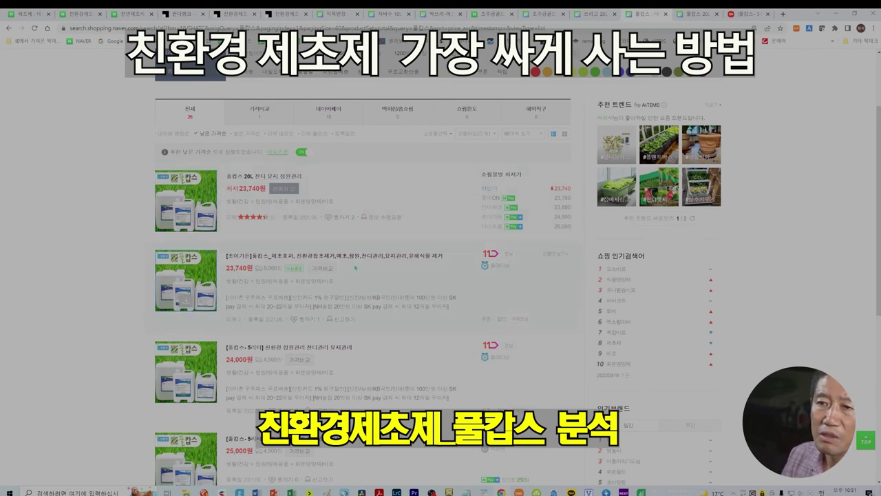
pyautogui.scroll(-2, 356, 268)
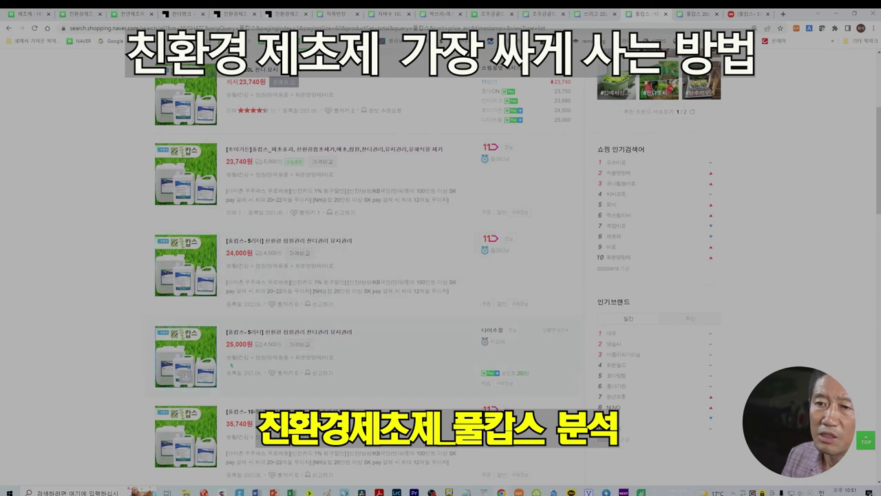
pyautogui.scroll(-2, 185, 375)
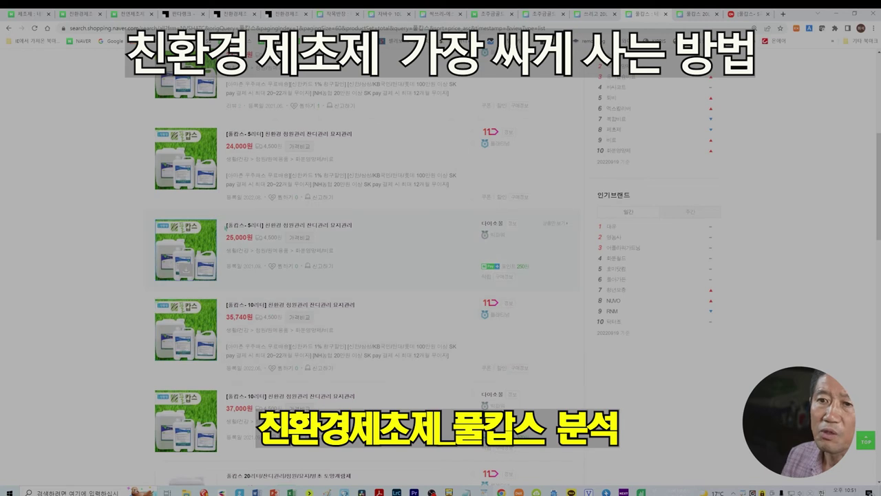
pyautogui.scroll(2, 185, 270)
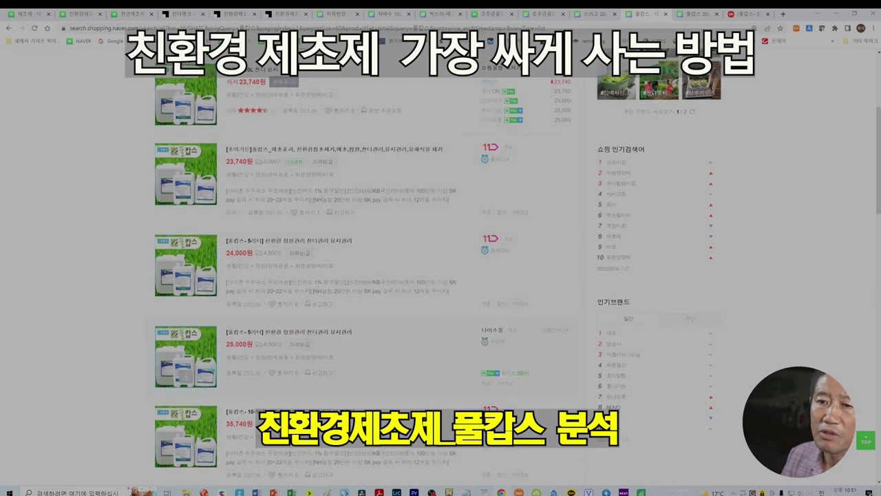
pyautogui.scroll(-2, 318, 324)
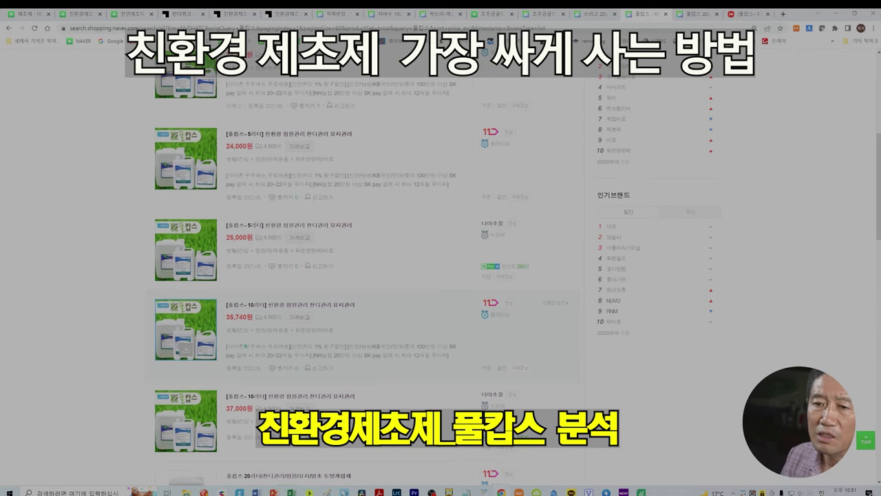
pyautogui.scroll(-2, 360, 363)
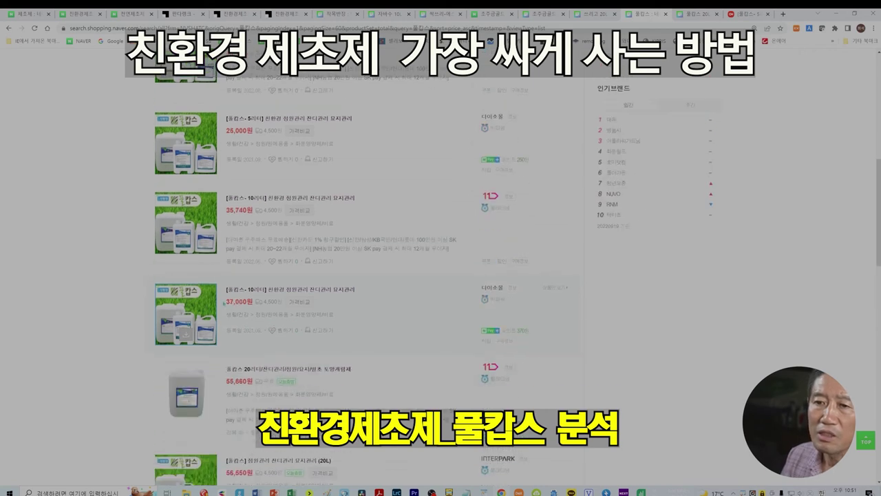
# Compare the prices and delivery fees of the lowest-priced 20-litre 풀캅스 offers from 11번가, 인터파크 and 위메프
pyautogui.scroll(-2, 356, 362)
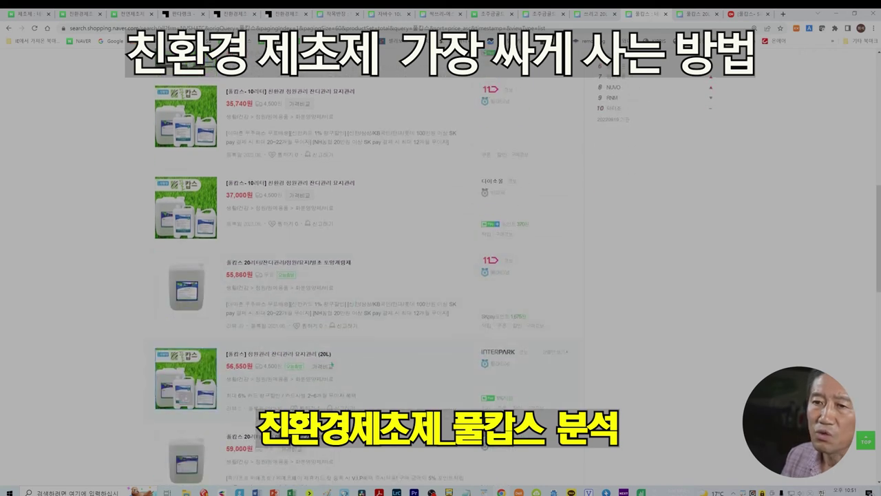
pyautogui.scroll(-2, 292, 313)
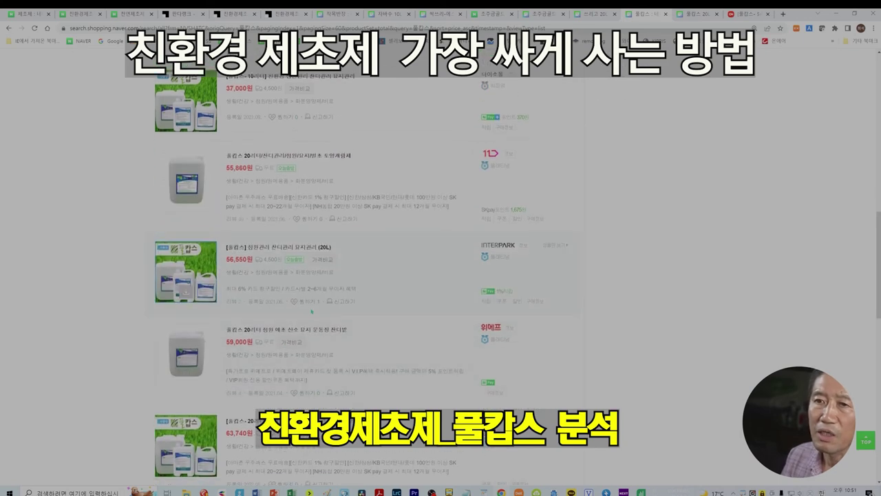
pyautogui.scroll(2, 311, 311)
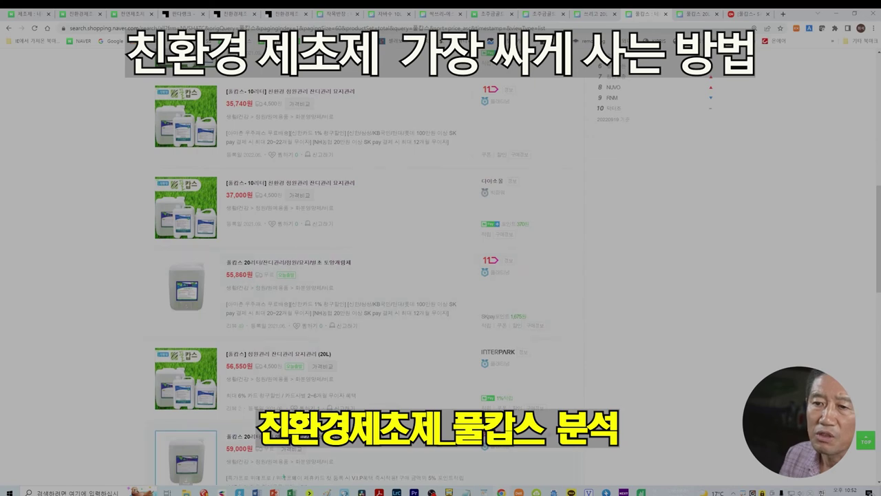
pyautogui.scroll(-2, 366, 335)
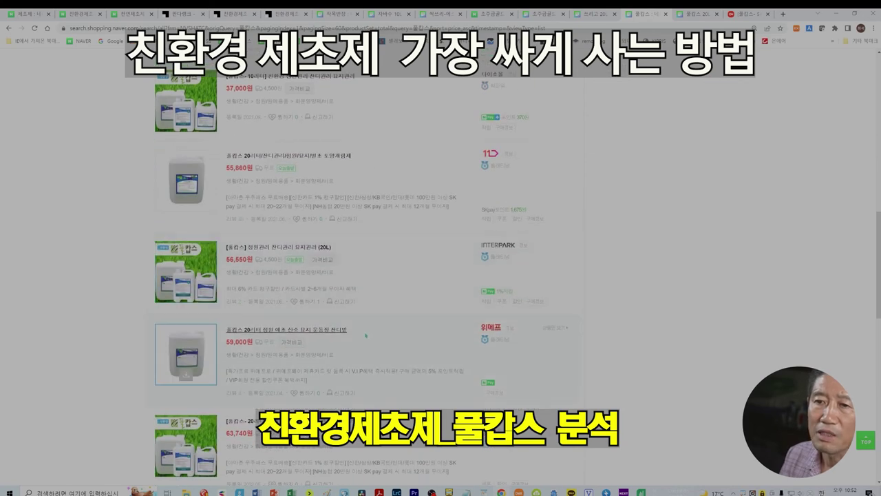
pyautogui.scroll(2, 366, 336)
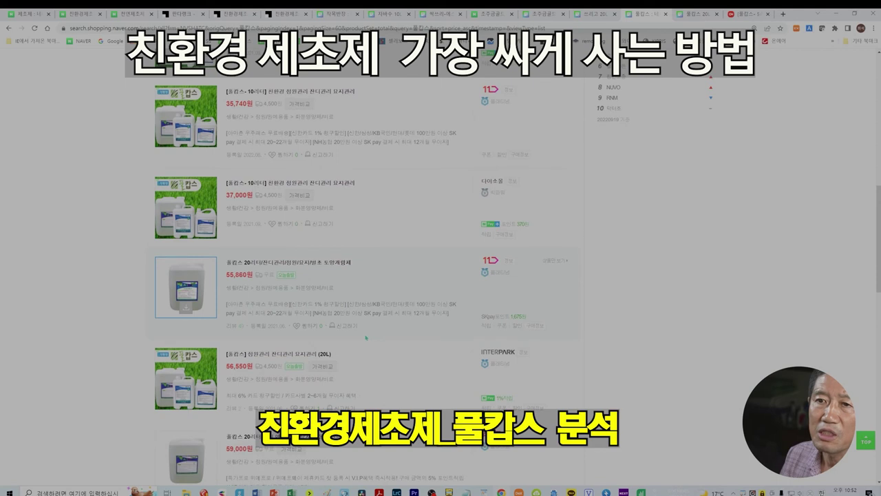
pyautogui.scroll(-2, 365, 337)
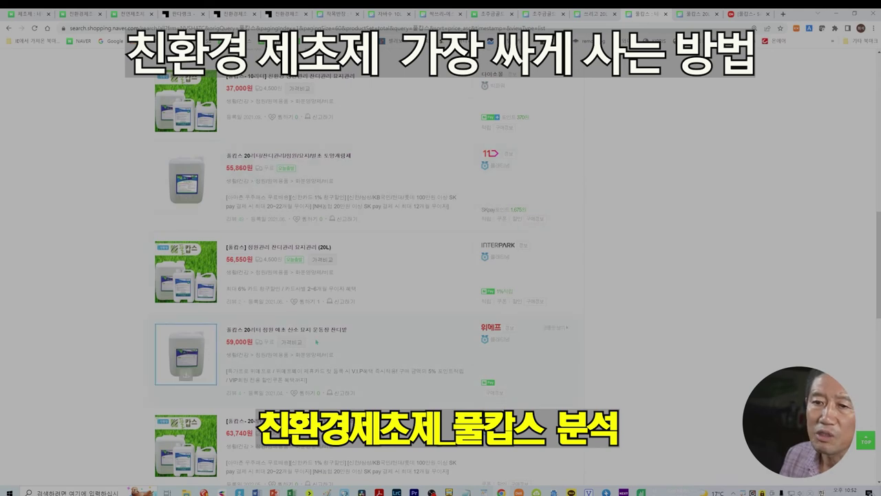
# Check the remaining 20-litre 풀캅스 offers, including 풀캅스, 쿠팡 and 다이소몰, against the cheaper 20-litre listings
pyautogui.scroll(-2, 297, 348)
pyautogui.scroll(-2, 369, 321)
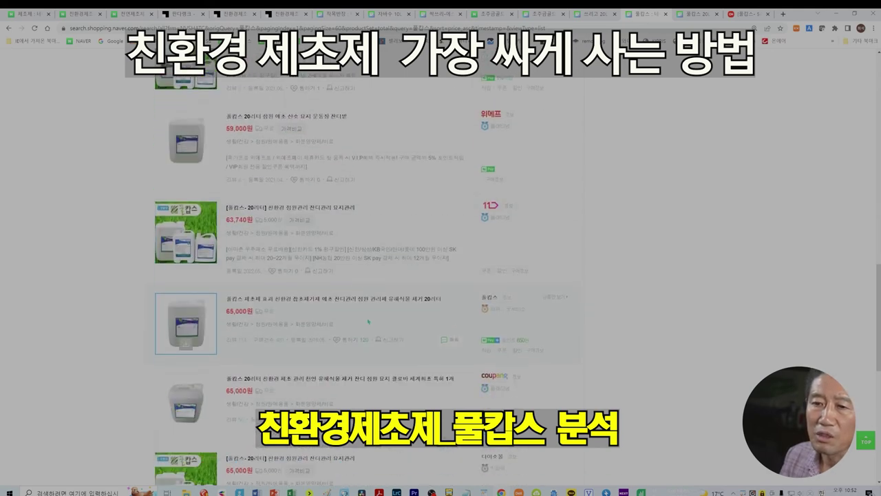
pyautogui.scroll(-2, 368, 322)
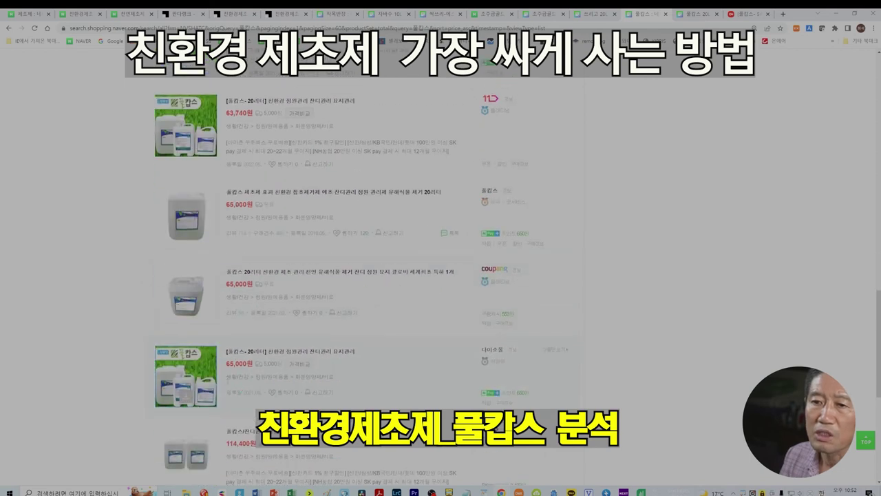
pyautogui.scroll(-2, 369, 322)
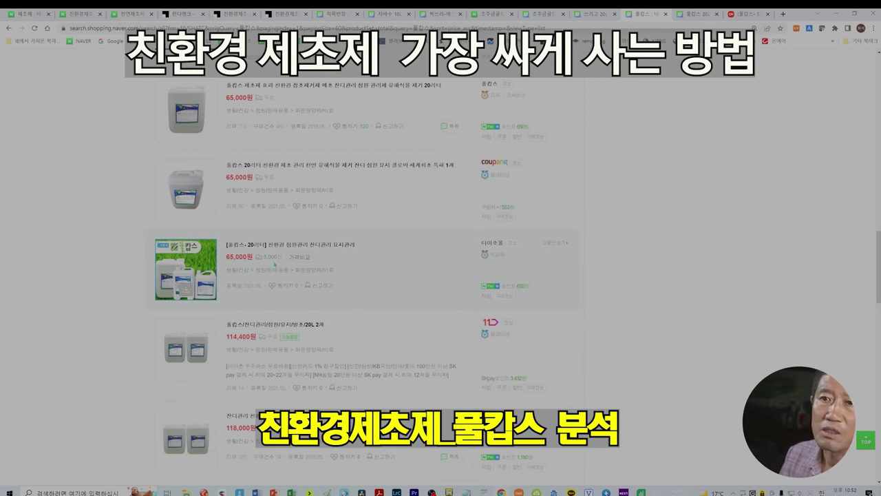
pyautogui.scroll(3, 329, 262)
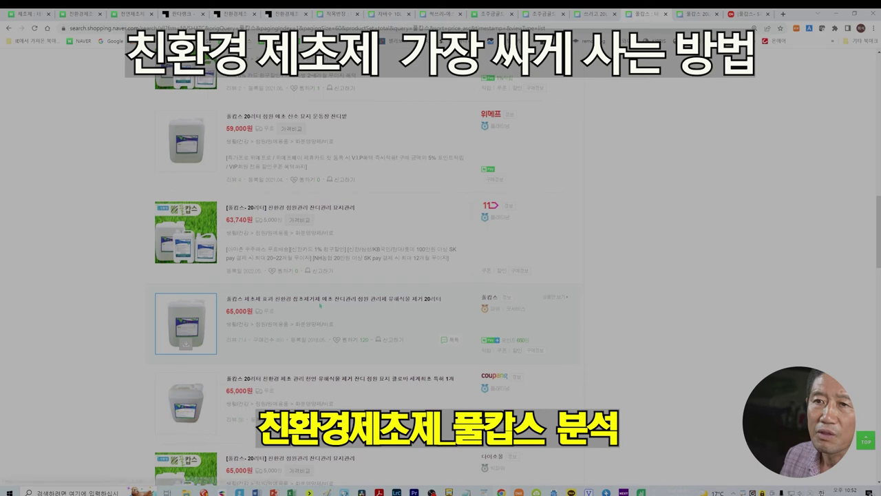
pyautogui.scroll(3, 261, 347)
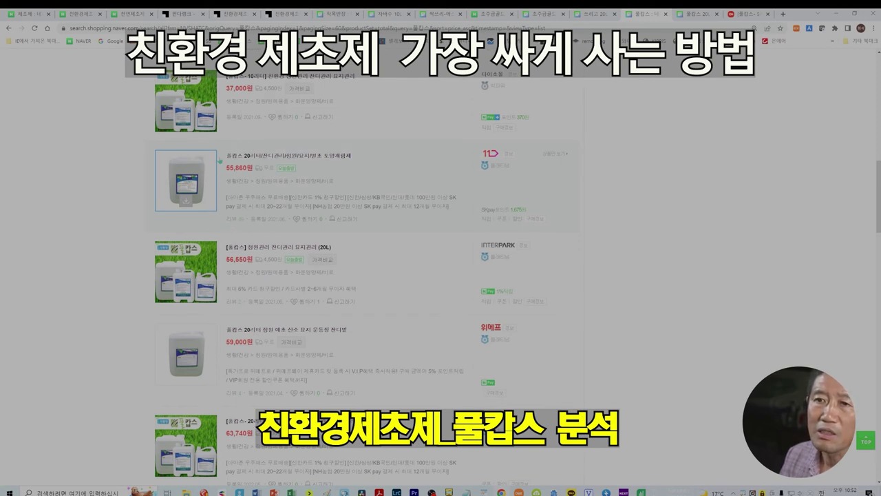
pyautogui.scroll(-2, 396, 289)
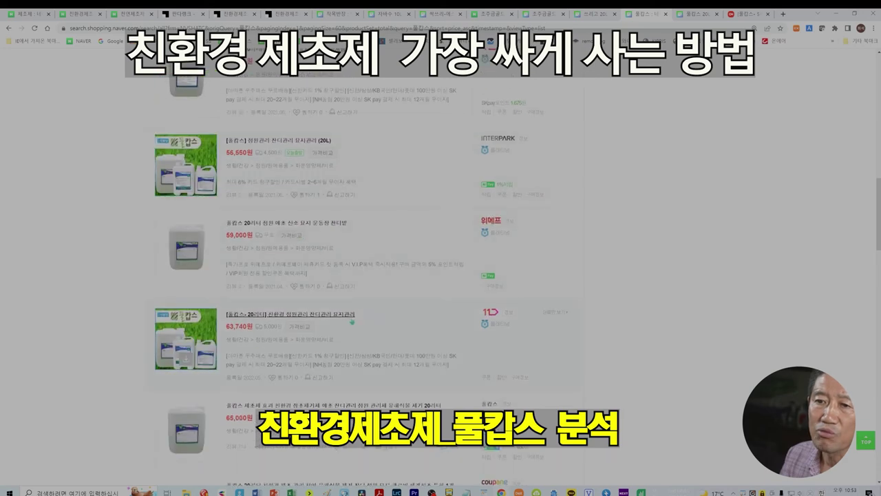
pyautogui.scroll(-2, 275, 378)
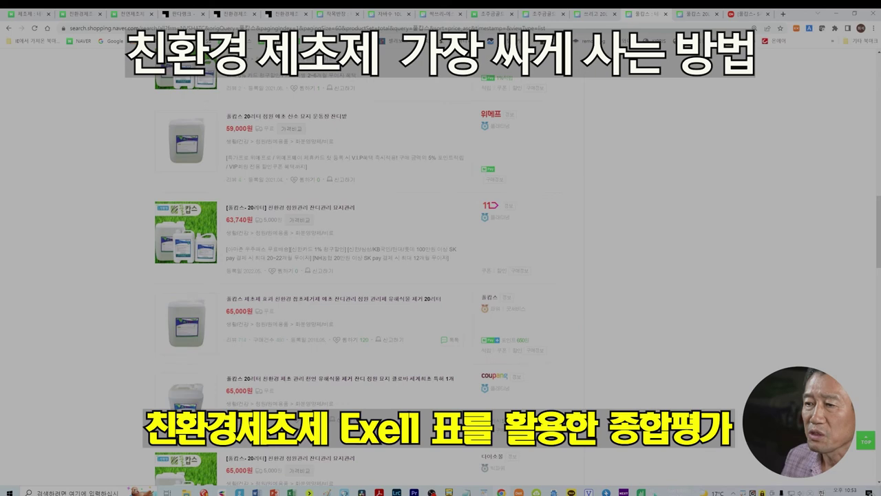
# Switch to the 한셀 spreadsheet 친환경 제초제 상품별 판매가 비교 List and inspect the first two per-litre prices of 작목반장 잡초제로
pyautogui.moveTo(640, 491)
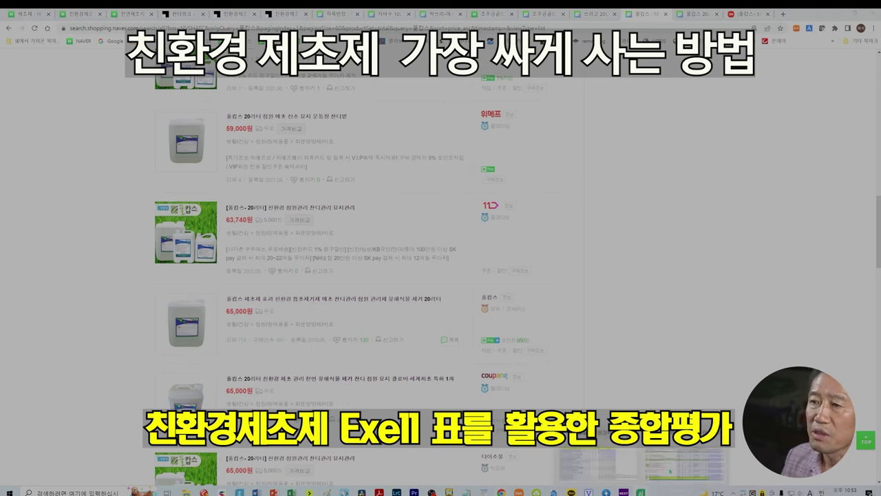
pyautogui.click(685, 465)
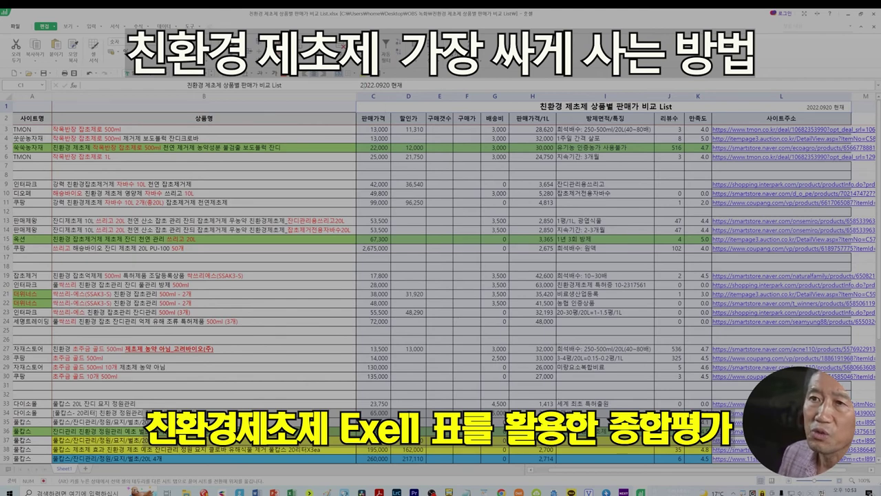
pyautogui.click(360, 85)
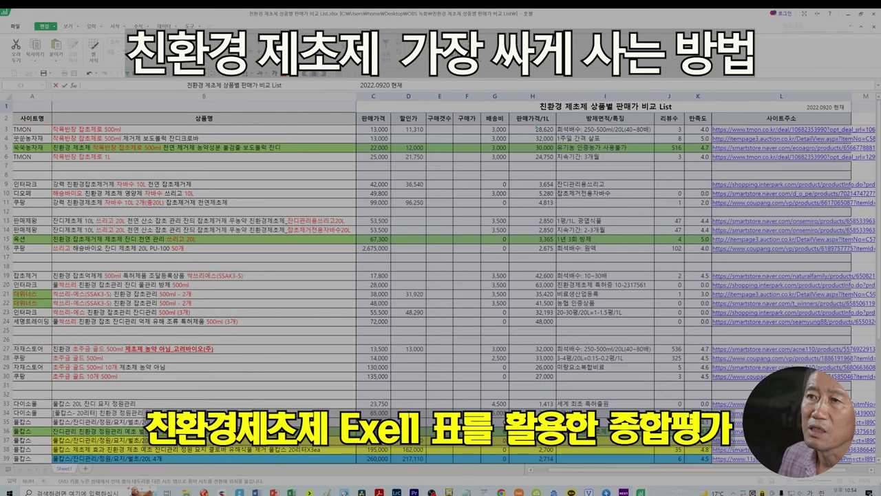
pyautogui.click(533, 129)
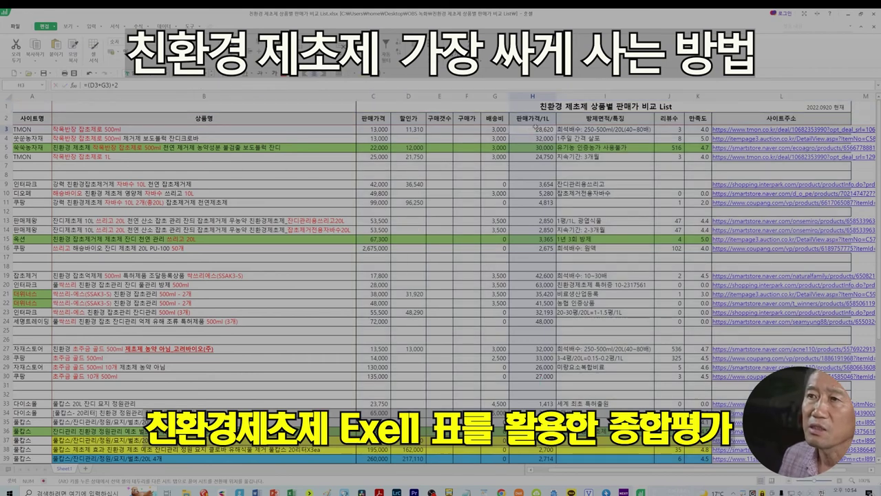
pyautogui.click(530, 137)
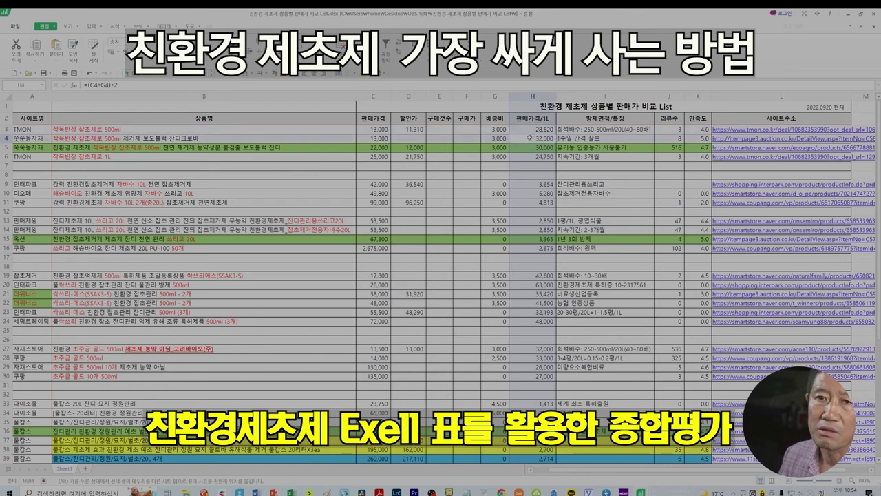
pyautogui.click(530, 129)
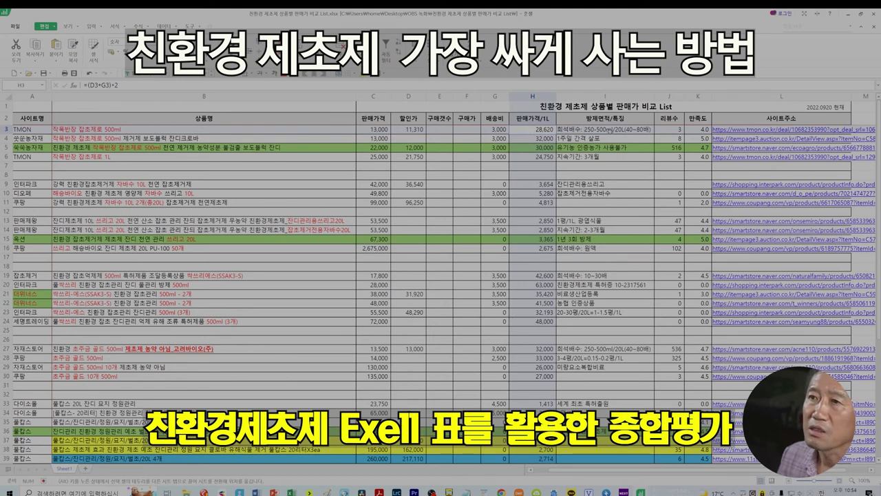
# Review the 방제면적/특징 notes for the four 작목반장 잡초제로 rows, from dilution ratio to duration of effect
pyautogui.click(603, 130)
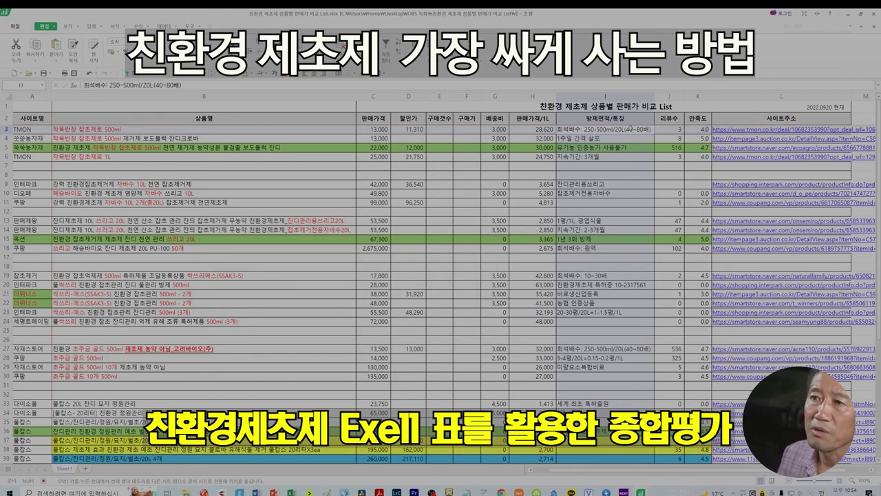
pyautogui.click(629, 137)
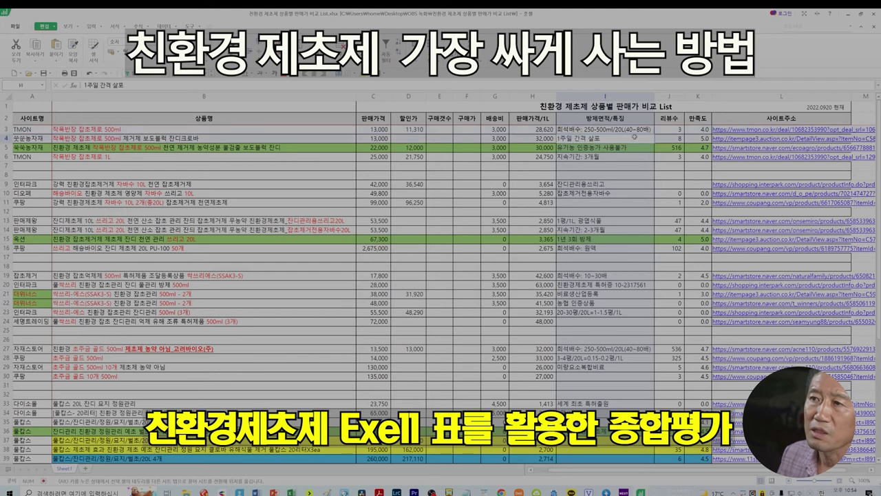
pyautogui.click(626, 147)
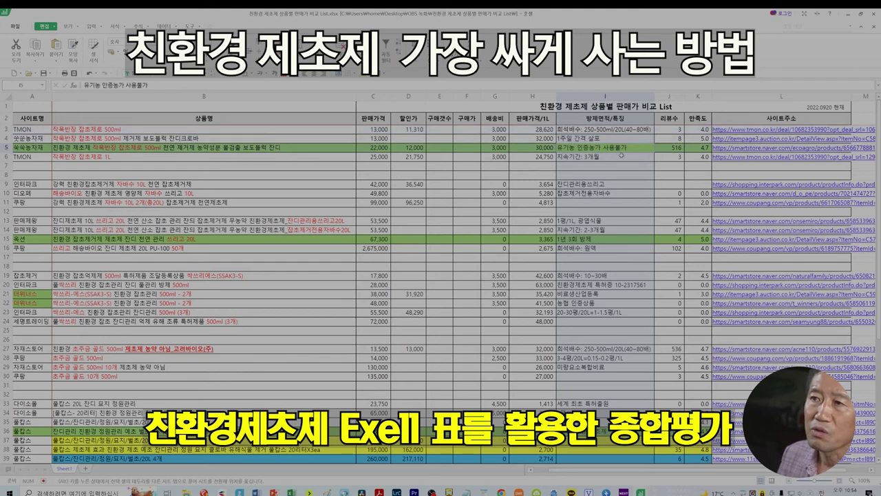
pyautogui.click(623, 157)
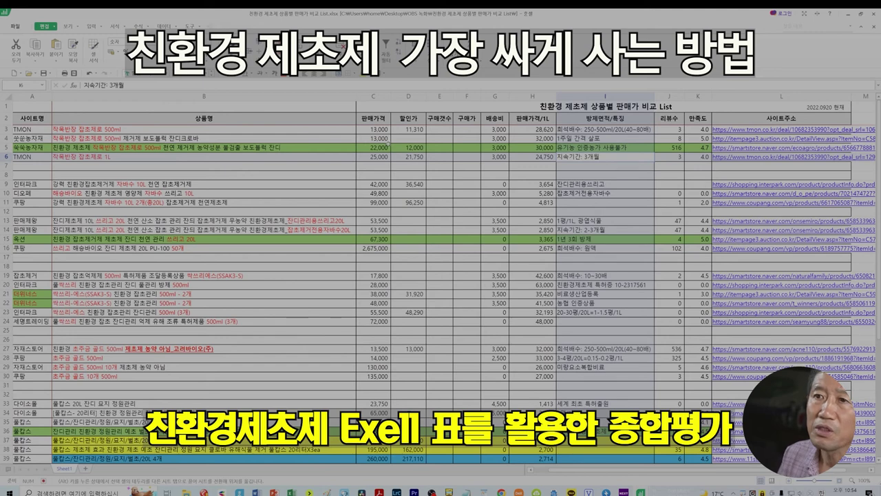
# Compare the selling or discounted price, delivery fee and per-litre price of the 500 ml 작목반장 잡초제로 offers in rows 4 and 5
pyautogui.click(383, 139)
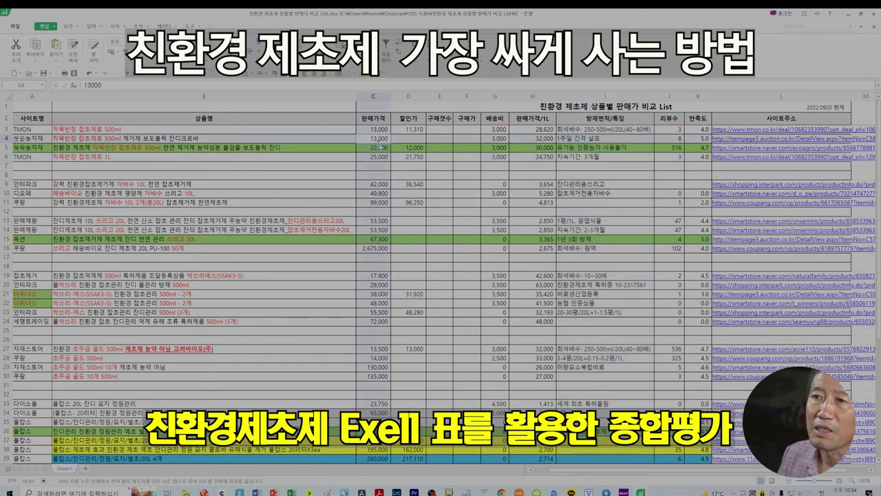
pyautogui.click(500, 140)
pyautogui.click(549, 139)
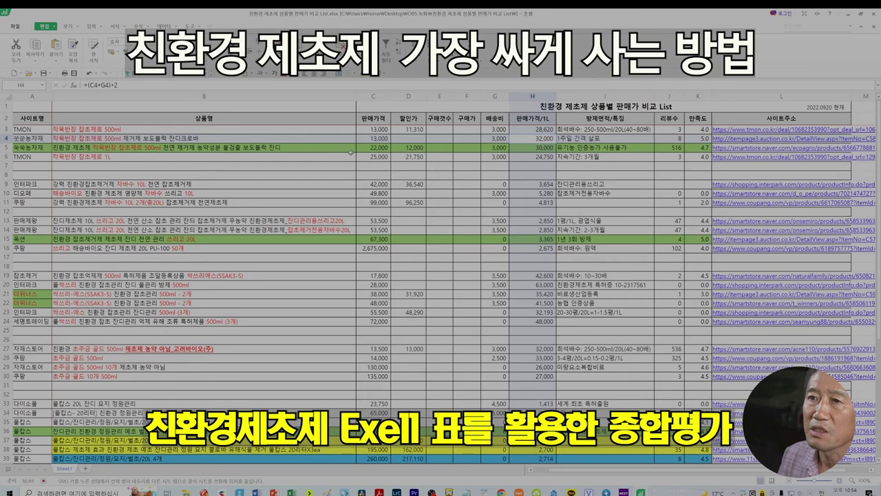
pyautogui.click(373, 147)
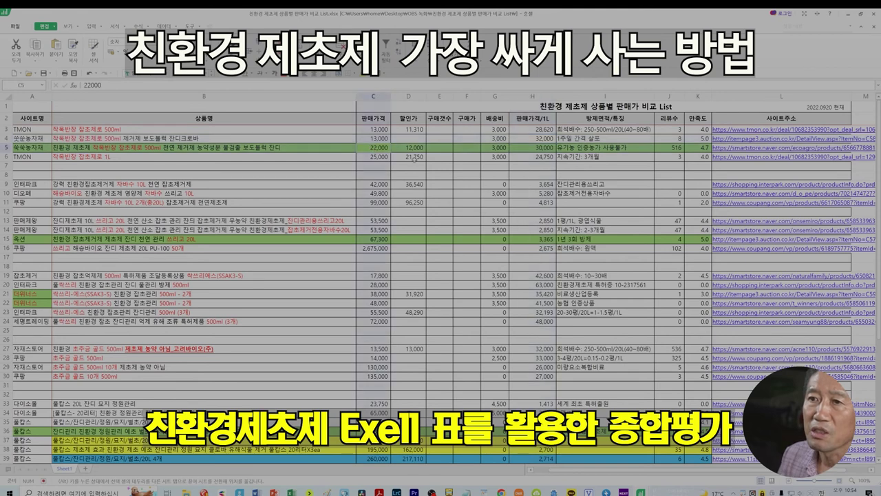
pyautogui.click(422, 148)
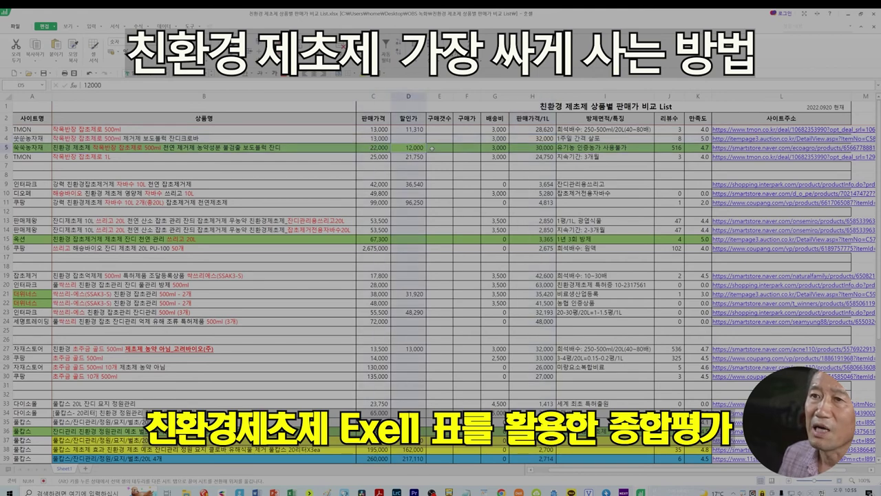
pyautogui.click(551, 148)
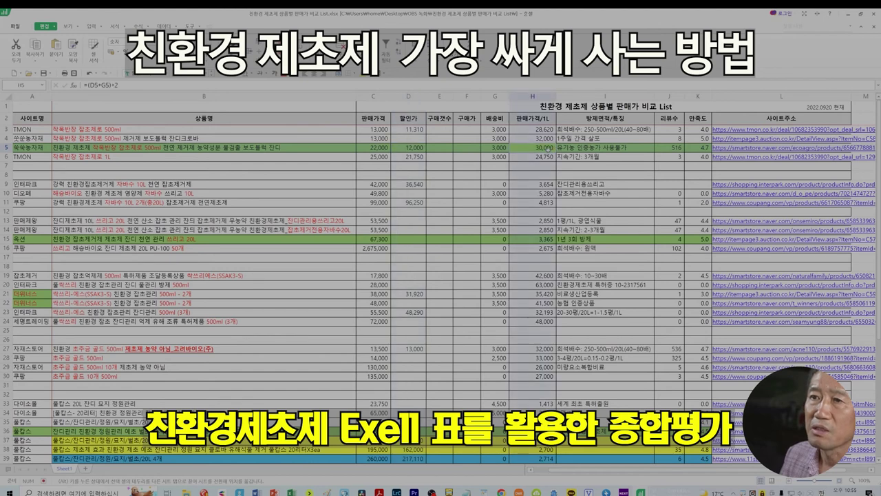
# Check the discounted price of TMON's 1 L 작목반장 잡초제로 and compare its per-litre price with the 500 ml offers
pyautogui.click(410, 157)
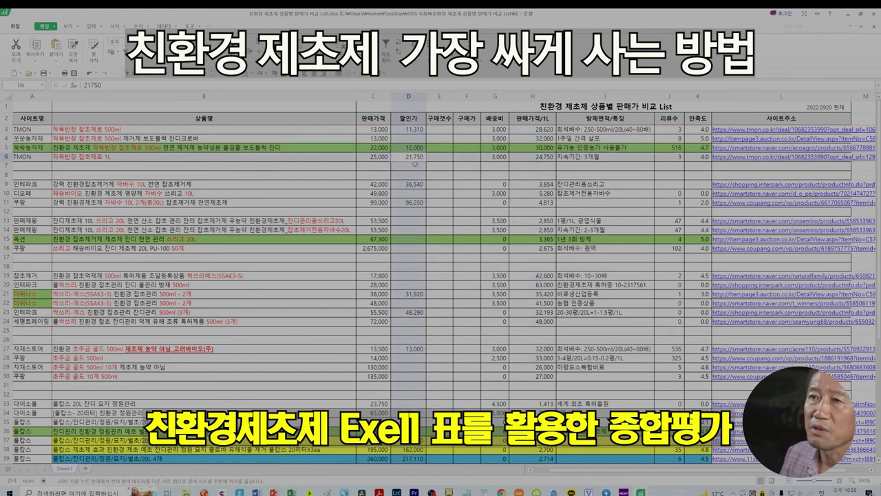
pyautogui.click(545, 157)
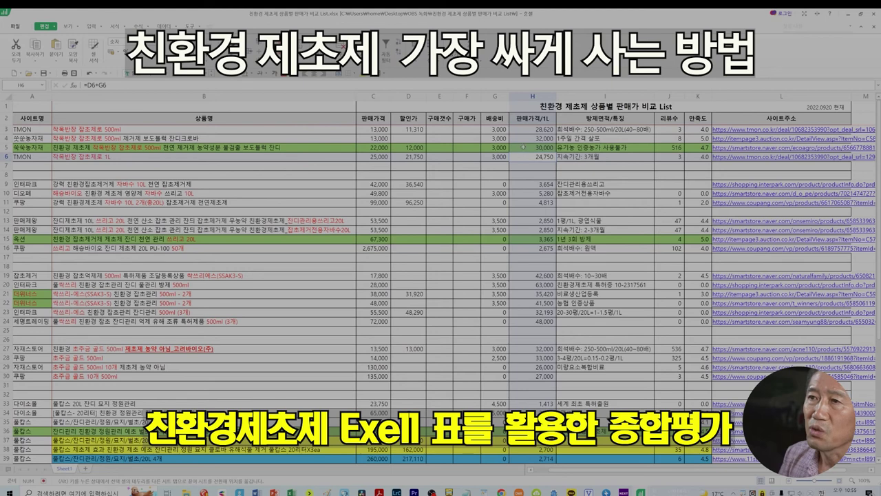
pyautogui.click(526, 128)
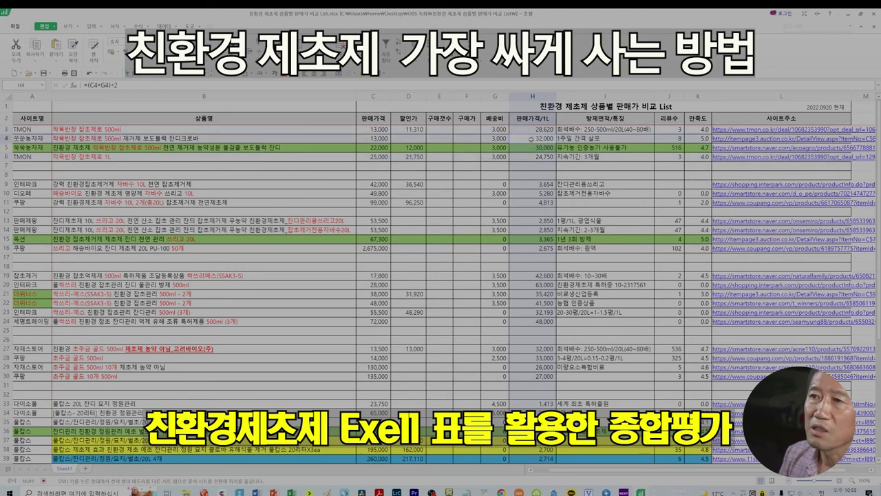
pyautogui.click(529, 157)
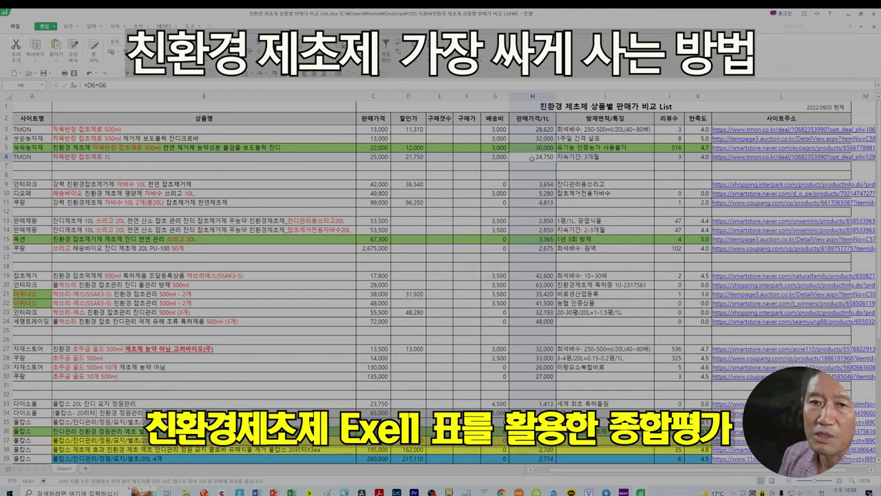
# Review the 10 L 자바수 offers from 인터파크 and 디오페, covering price, delivery fee, per-litre price and 방제면적/특징 notes
pyautogui.click(148, 185)
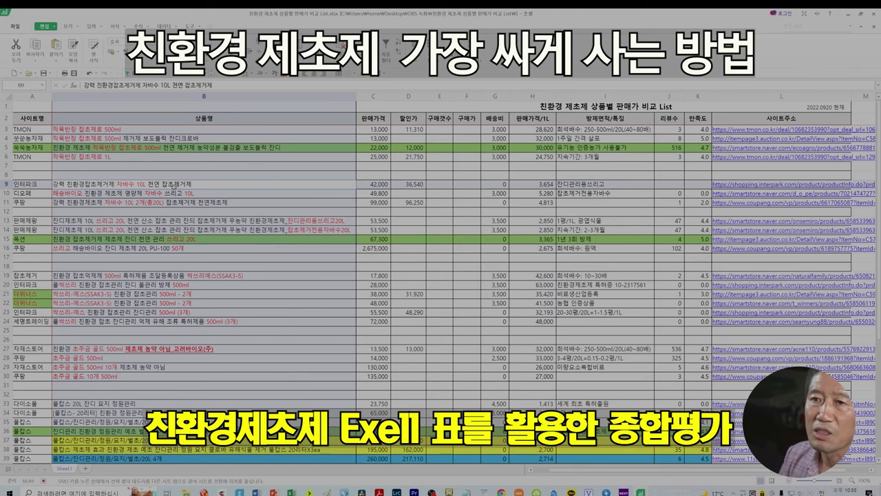
pyautogui.click(410, 185)
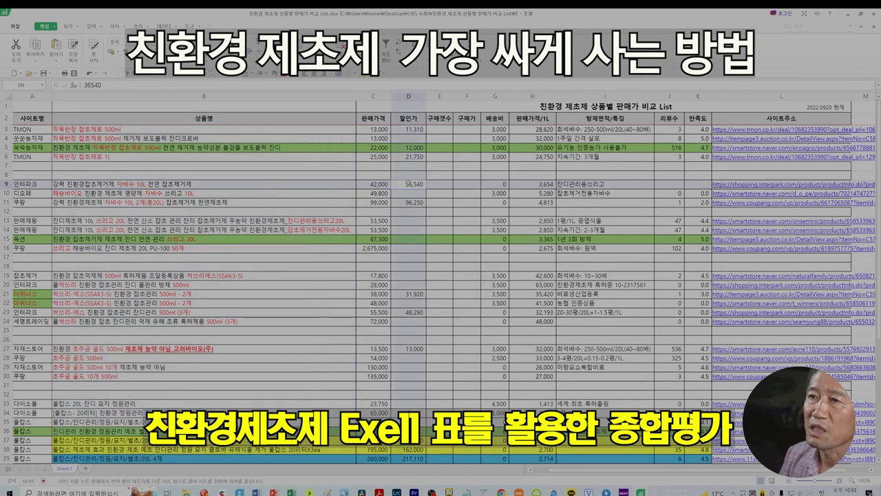
pyautogui.click(544, 185)
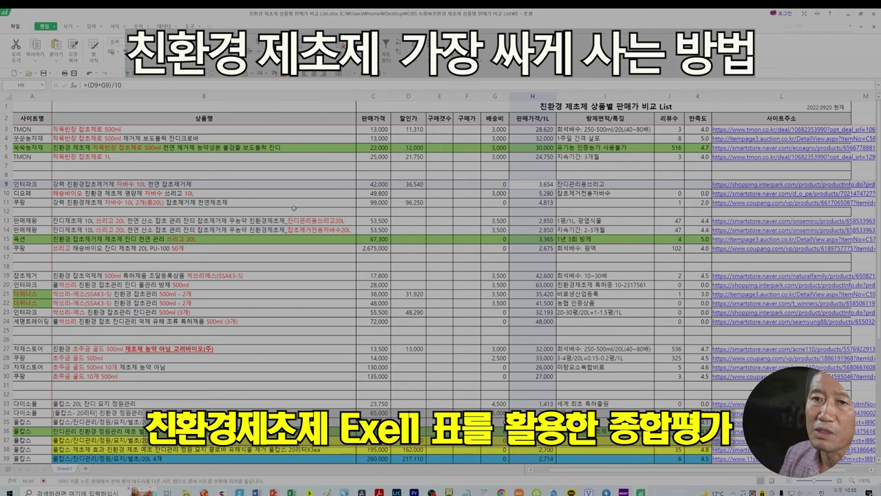
pyautogui.click(180, 192)
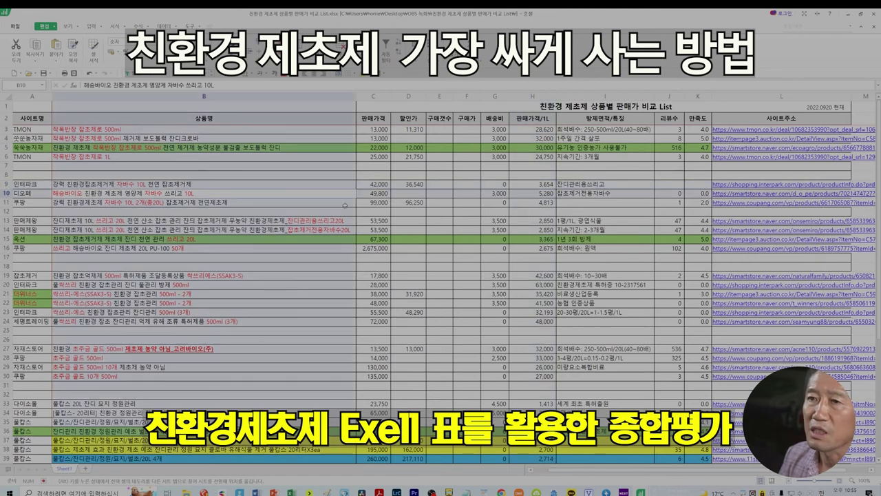
pyautogui.click(495, 194)
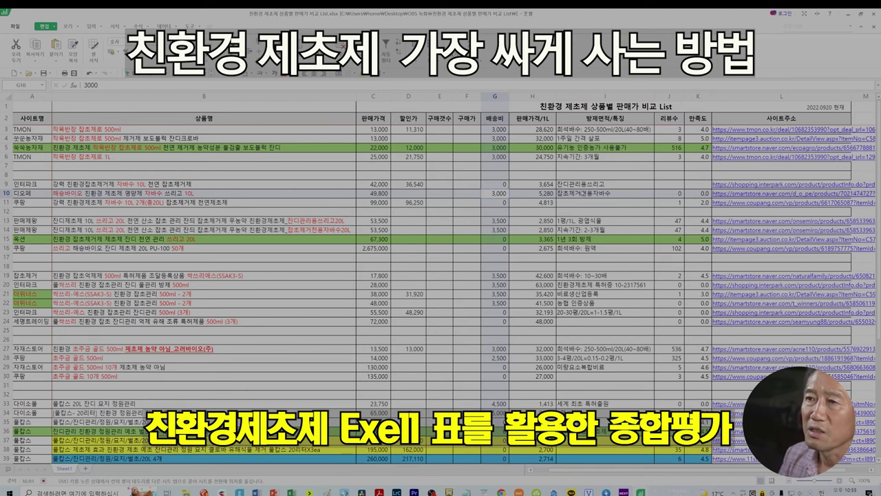
pyautogui.click(606, 183)
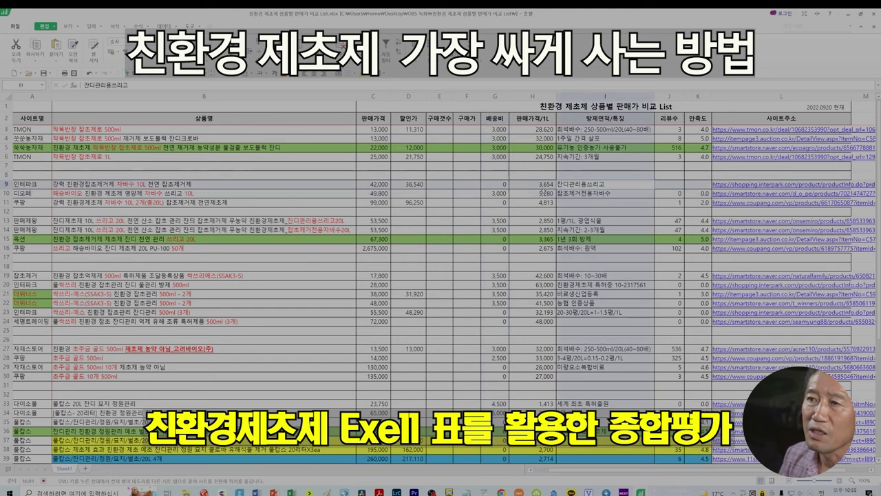
pyautogui.click(606, 194)
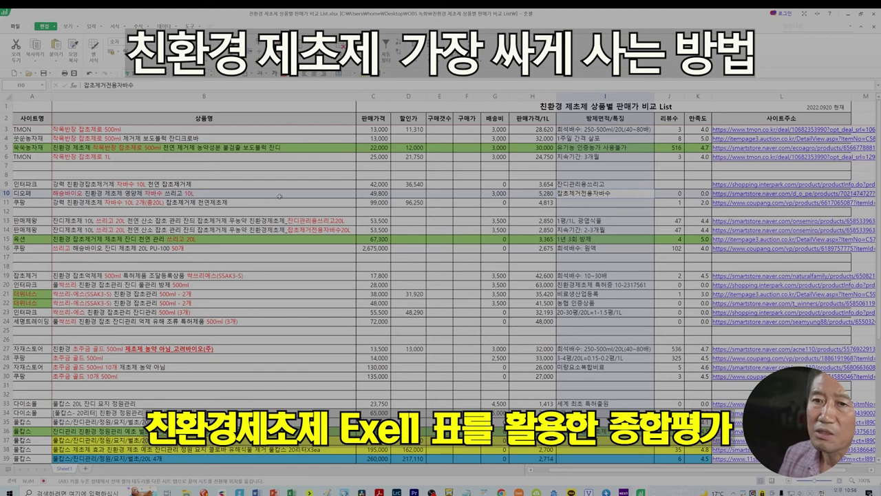
# Check 쿠팡's two-pack 자바수 10L discounted price and review count, and compare its per-litre price with 인터파크's
pyautogui.click(157, 201)
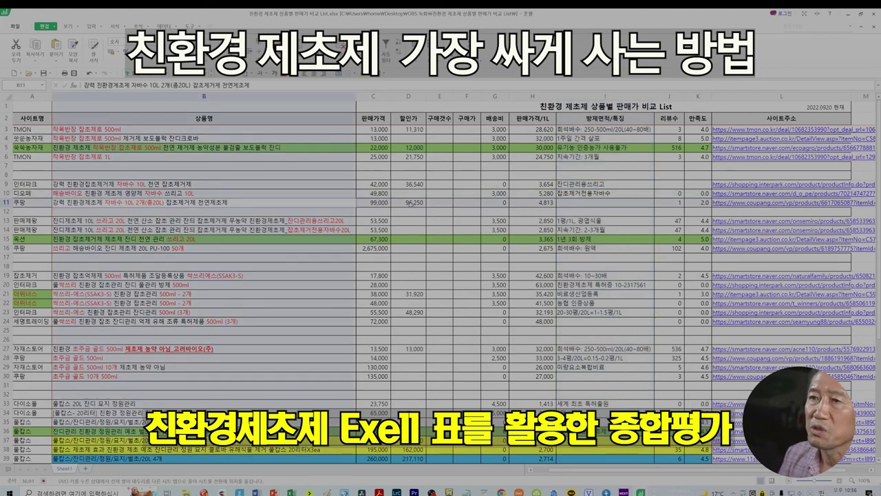
pyautogui.click(409, 203)
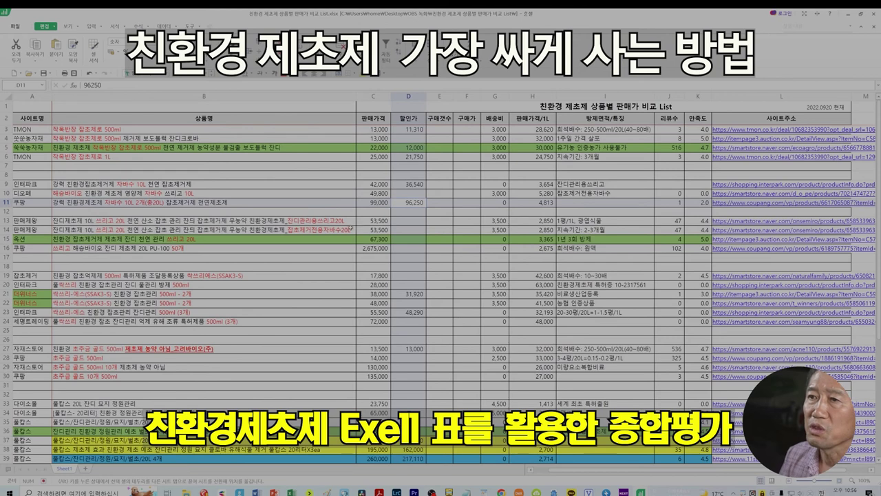
pyautogui.click(546, 202)
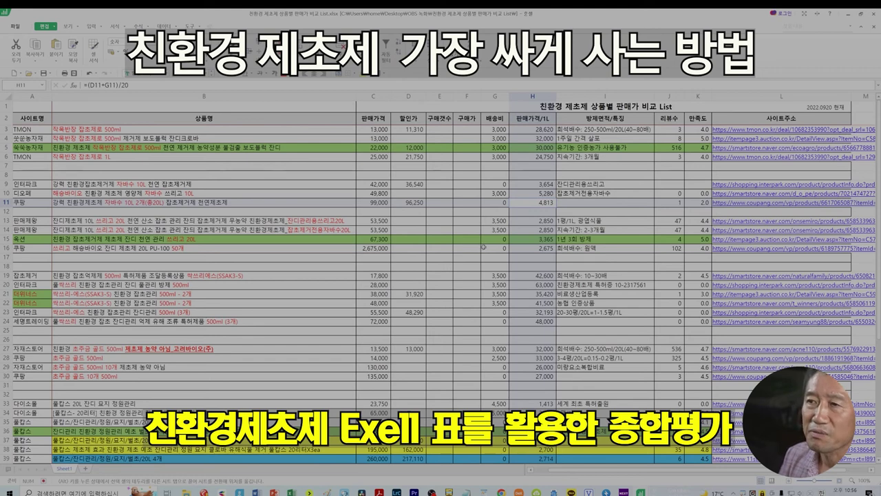
pyautogui.click(553, 183)
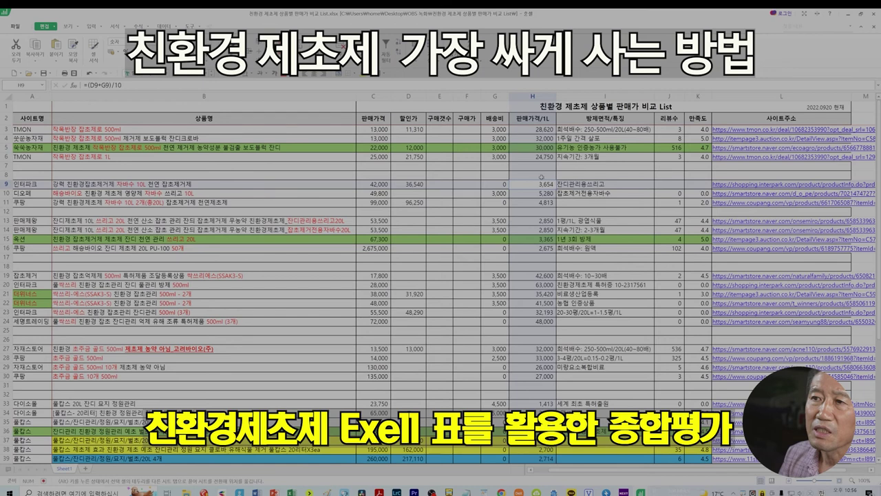
pyautogui.click(544, 202)
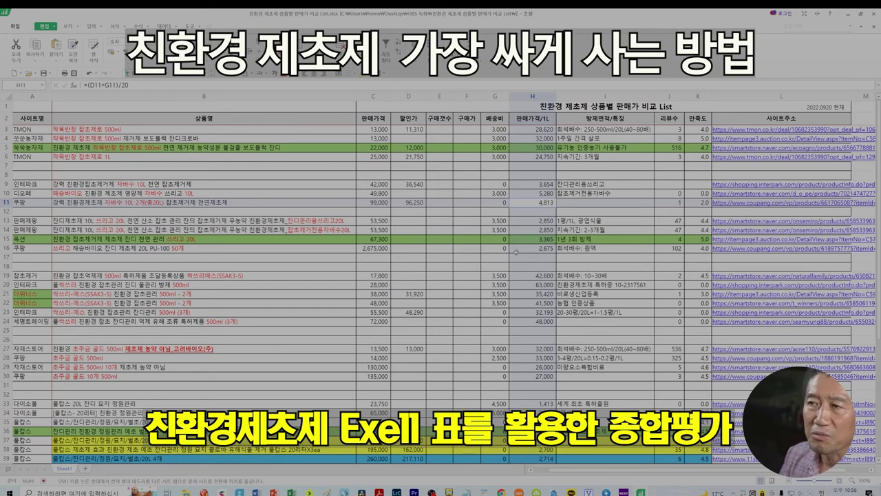
pyautogui.click(670, 204)
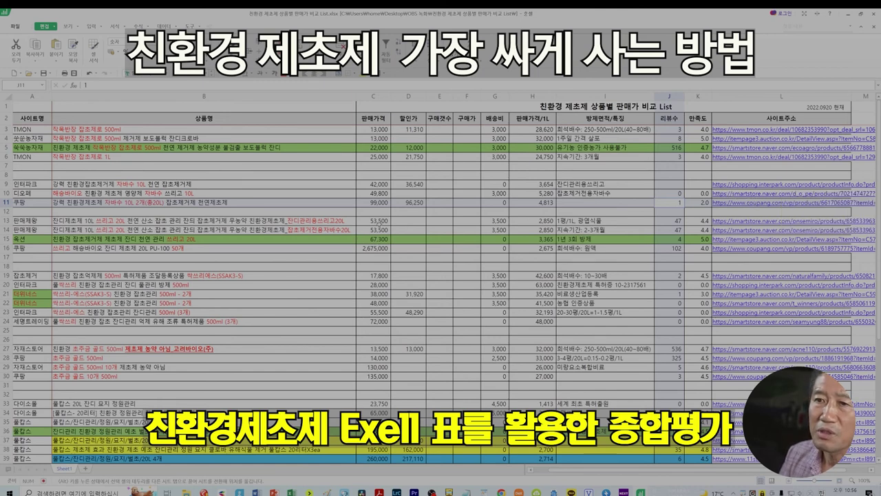
# Compare the per-litre prices of the 20 L 쓰리고 listings from 판매제왕, 옥션 and 쿠팡, including the 50-unit bulk offer
pyautogui.click(314, 221)
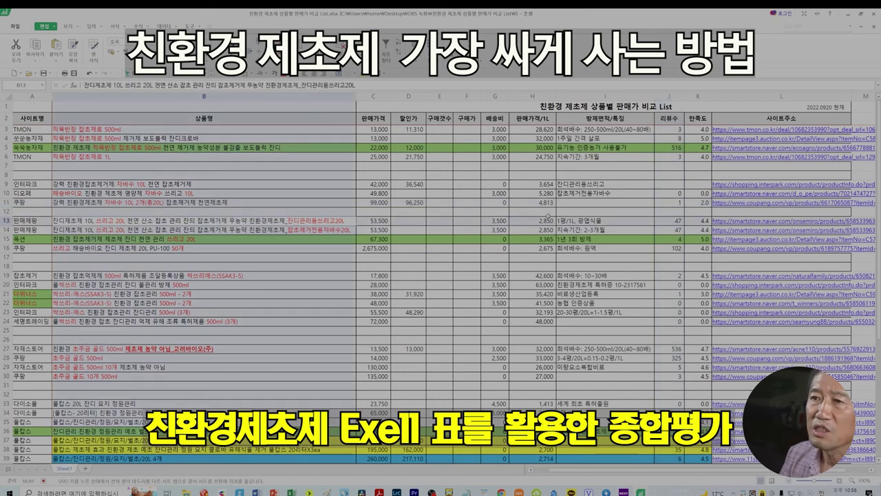
pyautogui.click(321, 229)
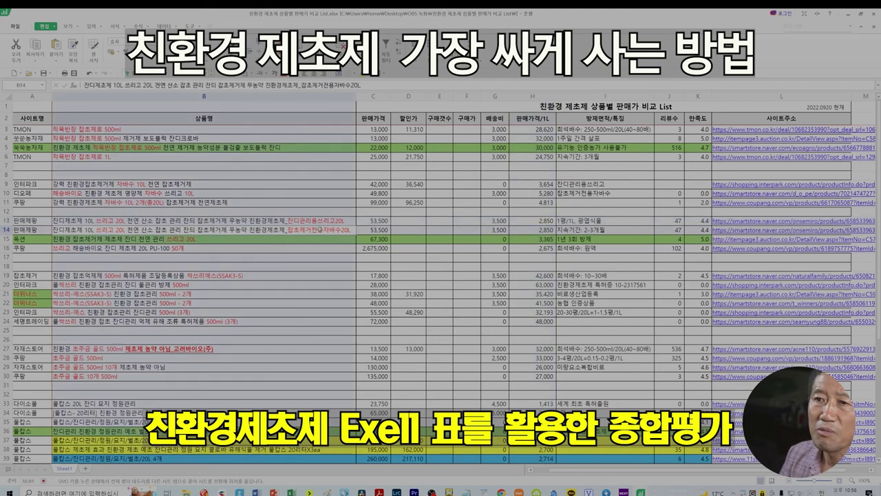
pyautogui.click(542, 230)
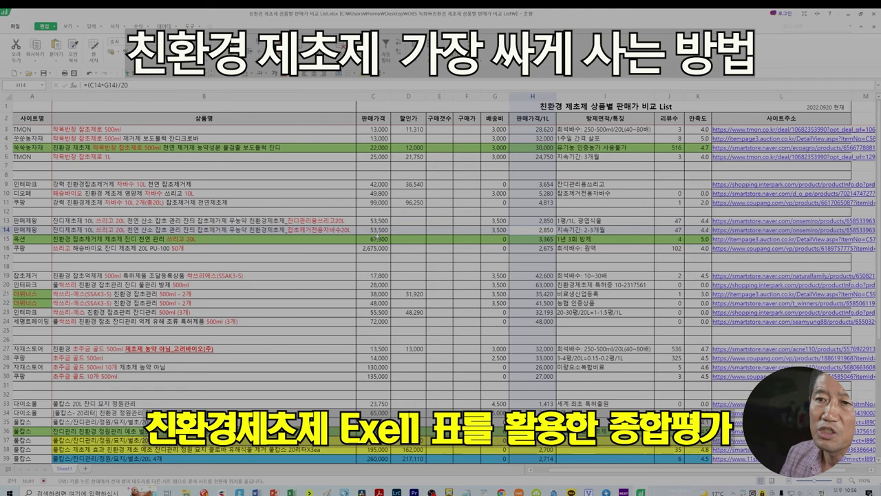
pyautogui.click(383, 238)
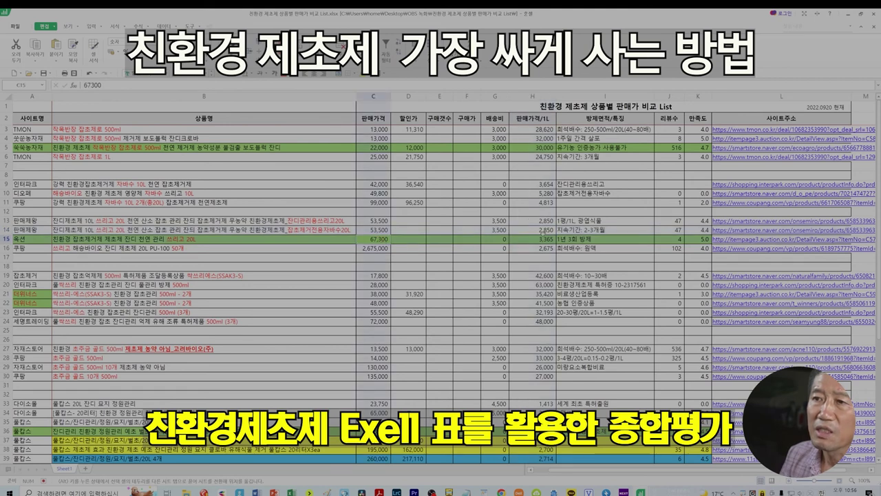
pyautogui.click(537, 238)
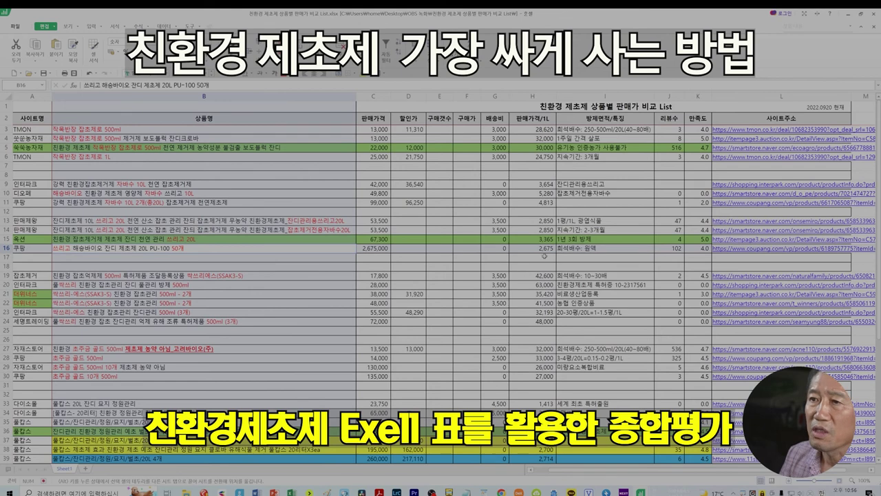
pyautogui.click(541, 247)
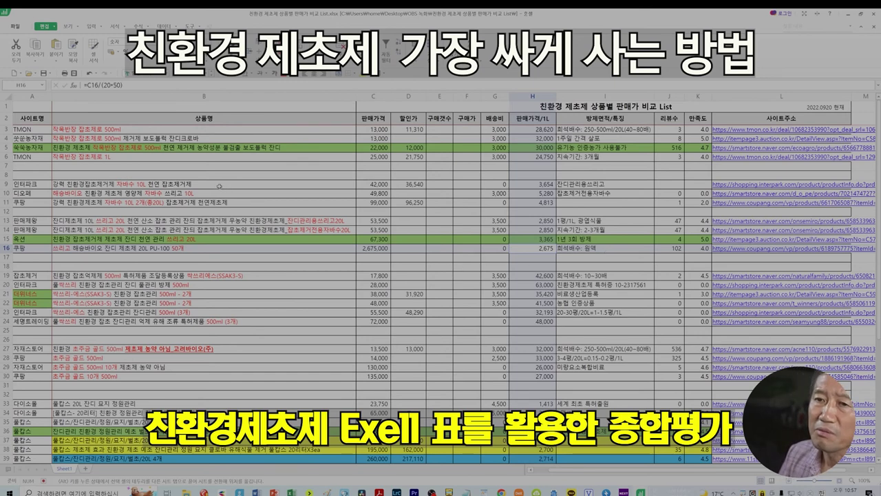
# Compare the 쓰리고 and 자바수 product names and review the 쓰리고 notes on coverage area and dilution ratio
pyautogui.click(346, 221)
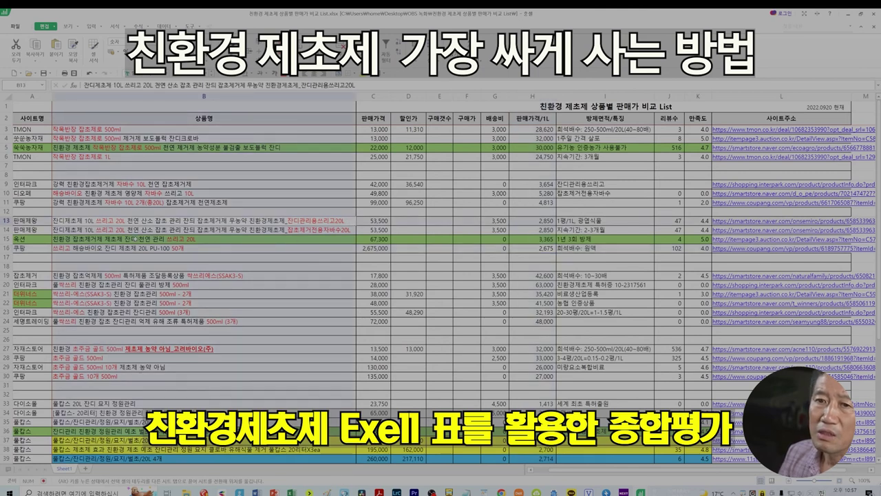
pyautogui.click(80, 193)
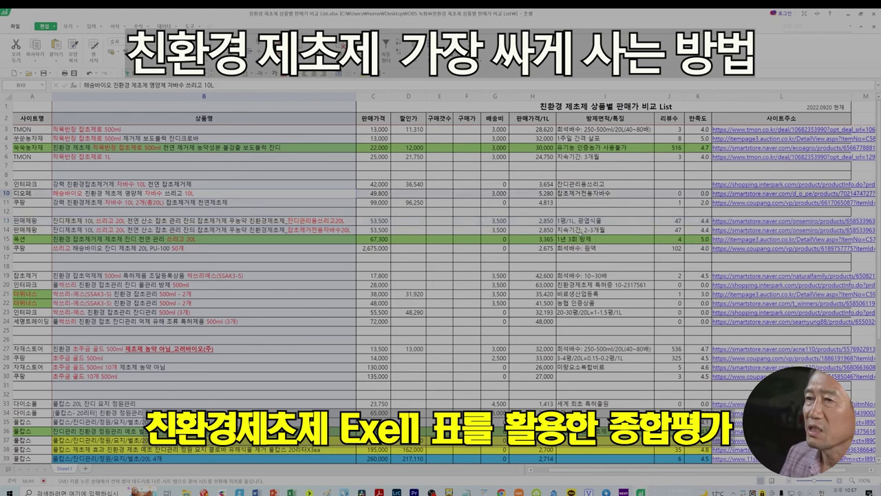
pyautogui.click(578, 223)
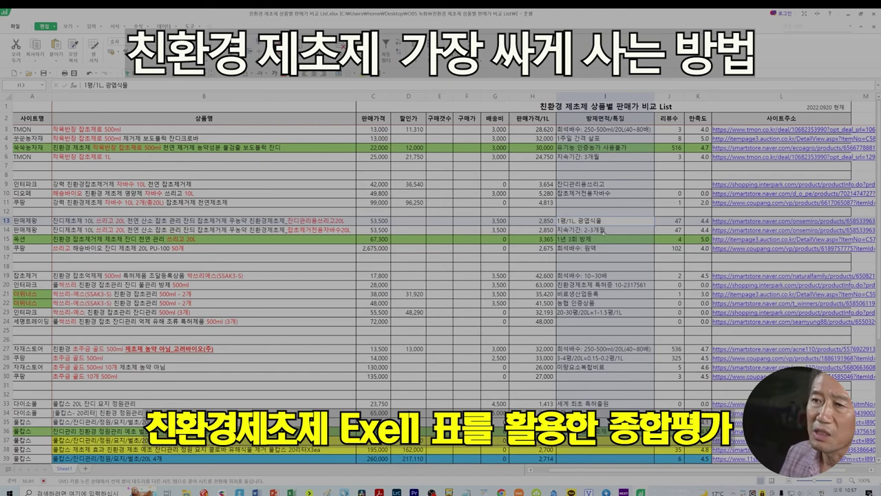
pyautogui.click(604, 247)
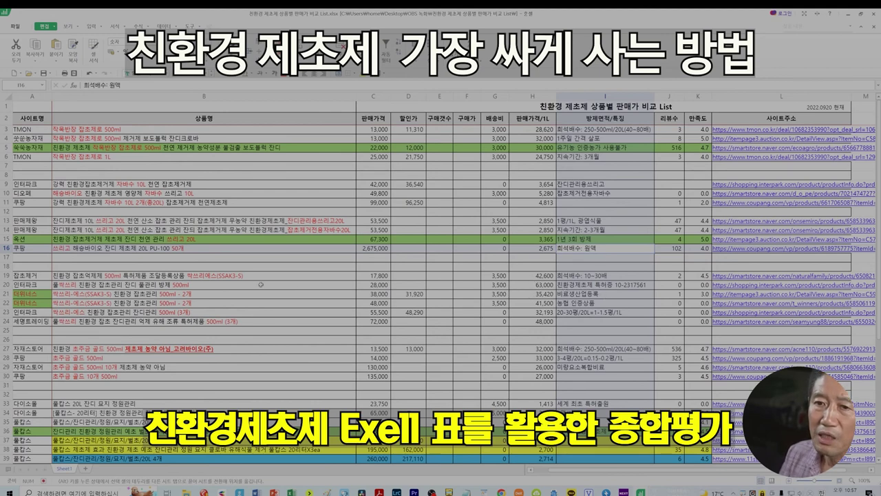
# Check the selling price and per-litre price of 잡초제거's 500 ml 싹쓰리에스(SSAK3-S) in row 19
pyautogui.click(210, 275)
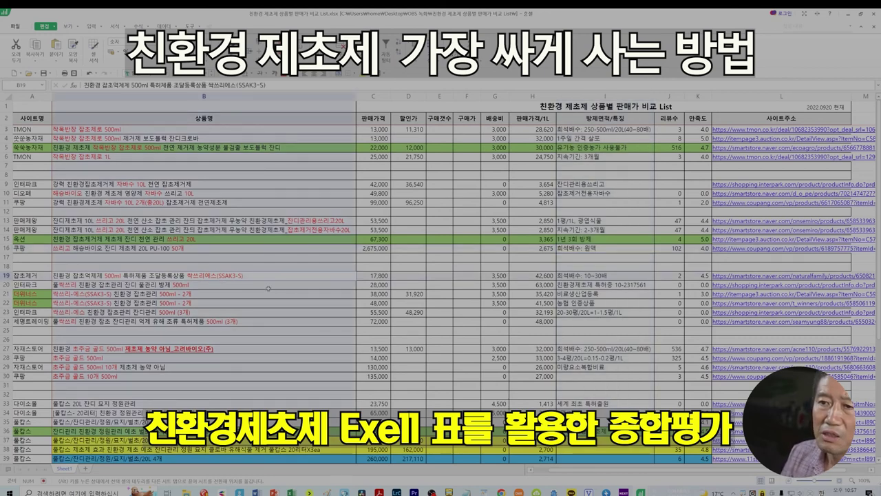
pyautogui.click(372, 275)
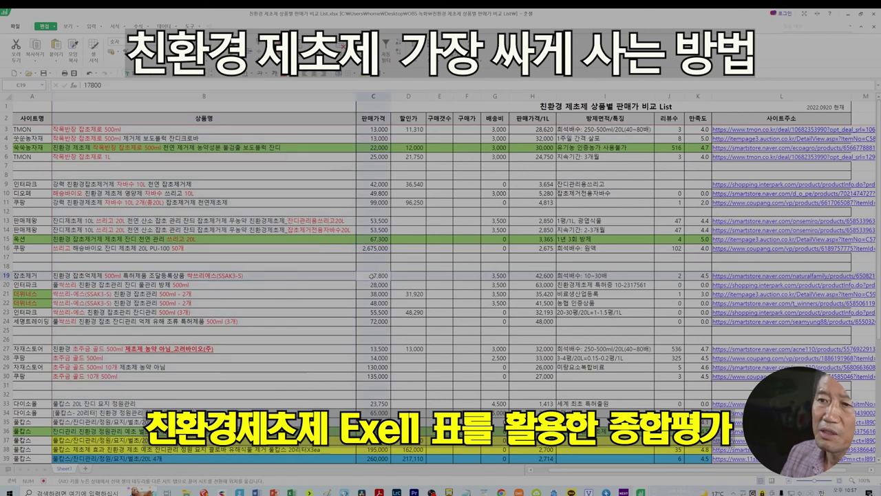
pyautogui.click(548, 278)
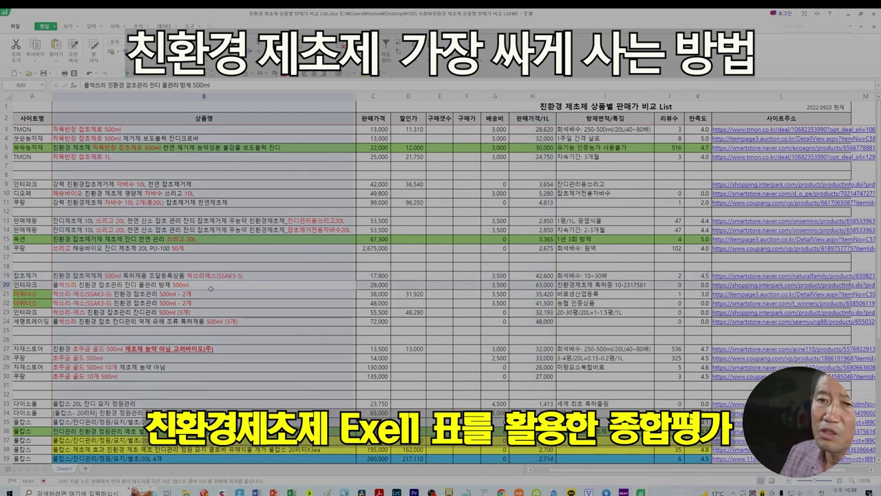
# Compare the per-litre prices of the 싹쓰리 listings from 인터파크, 더위너스 and 세명트레이딩 in rows 20 to 24
pyautogui.click(367, 284)
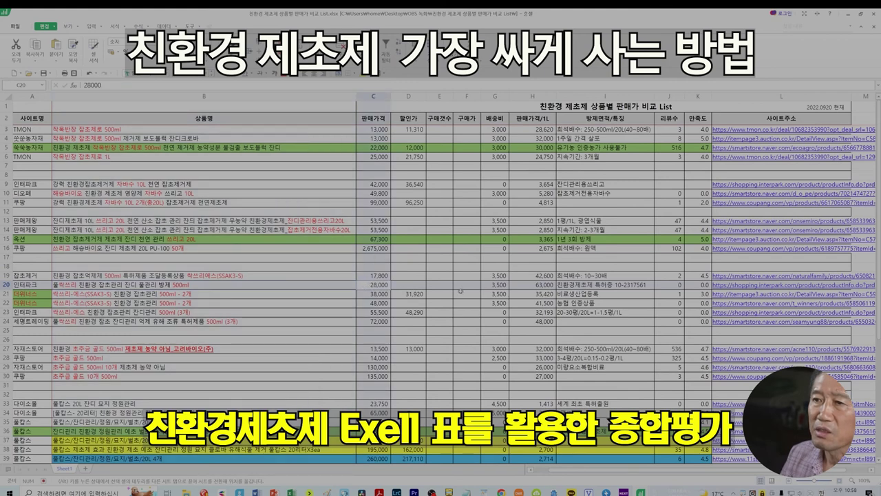
pyautogui.click(516, 284)
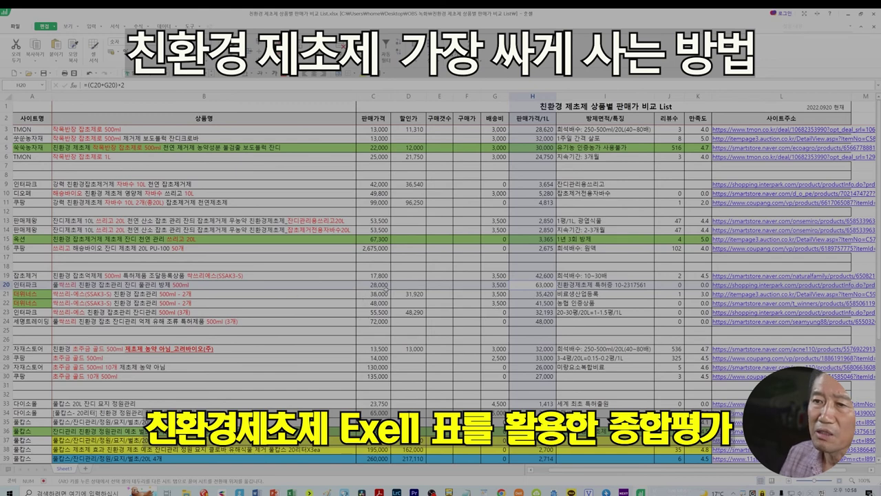
pyautogui.click(551, 294)
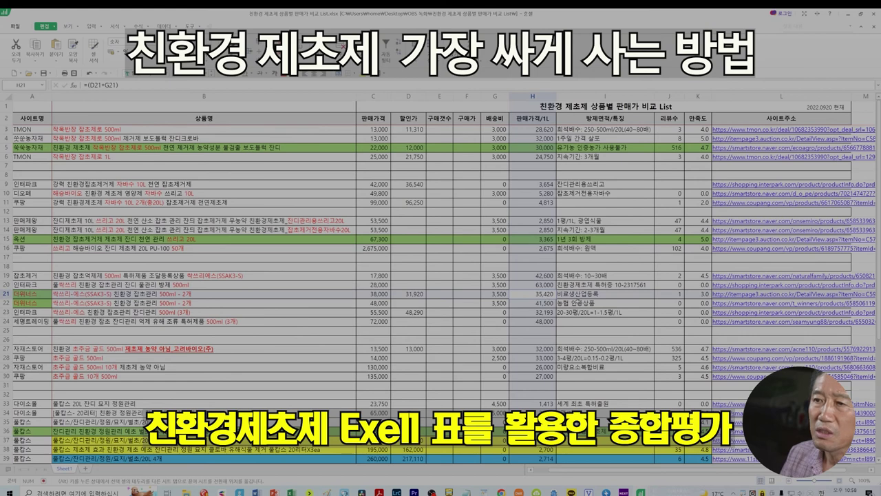
pyautogui.click(552, 303)
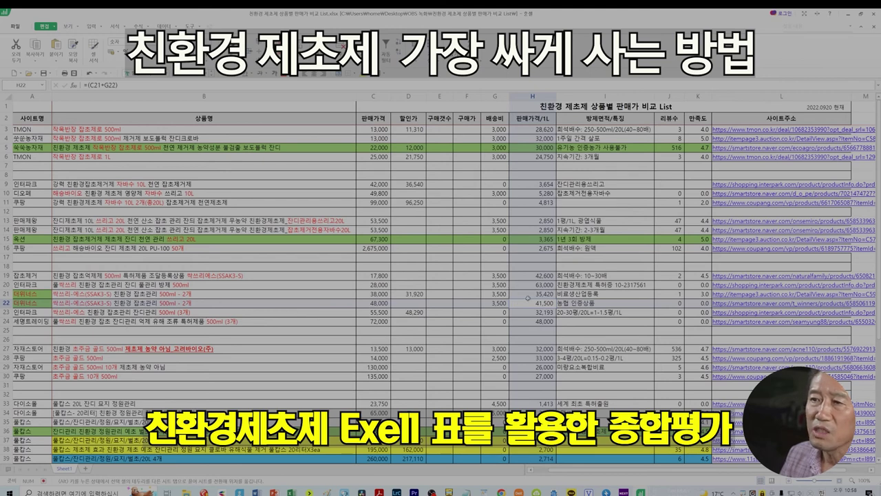
pyautogui.click(31, 301)
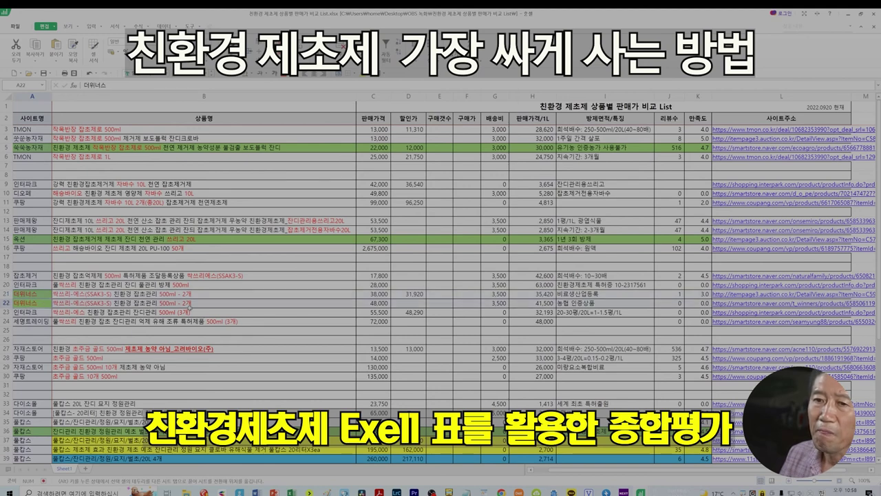
pyautogui.click(539, 297)
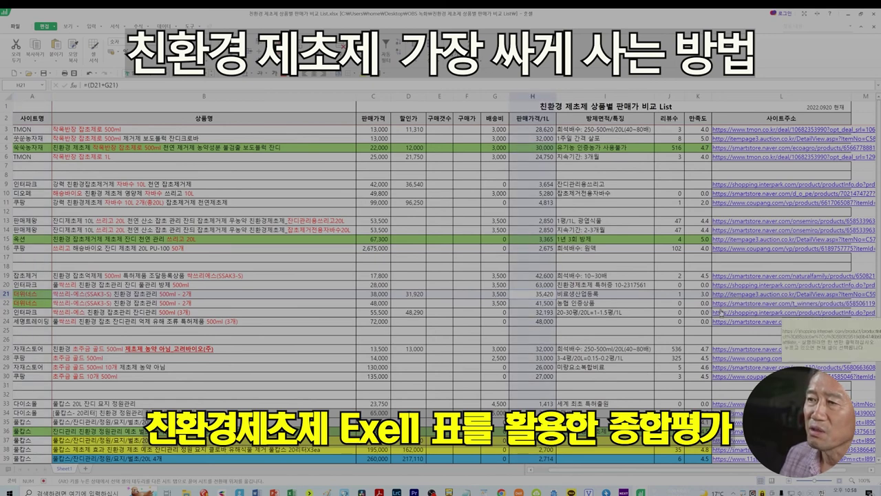
pyautogui.press('Down')
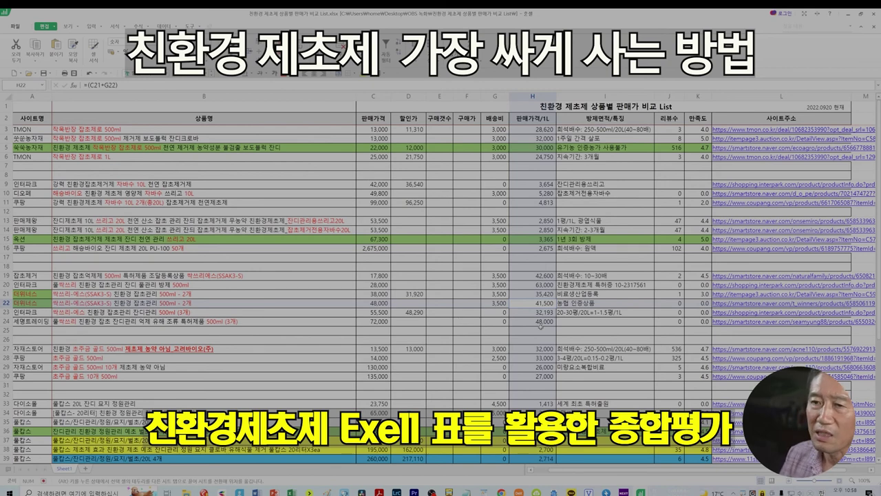
pyautogui.click(530, 312)
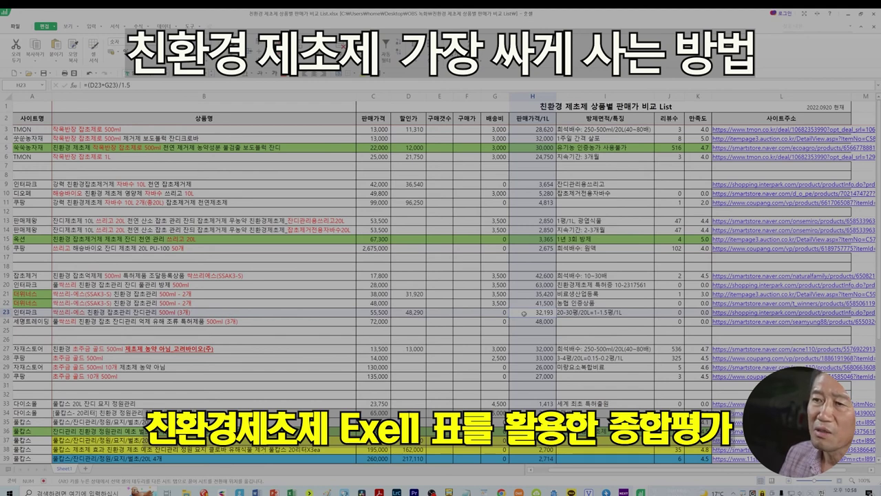
pyautogui.click(533, 321)
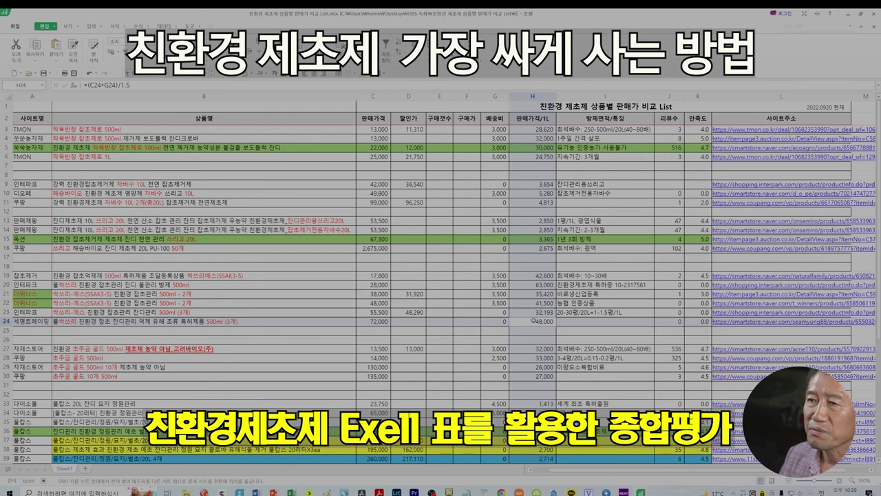
# Review the coverage and feature notes of the 싹쓰리 listings in rows 19 to 23
pyautogui.click(585, 277)
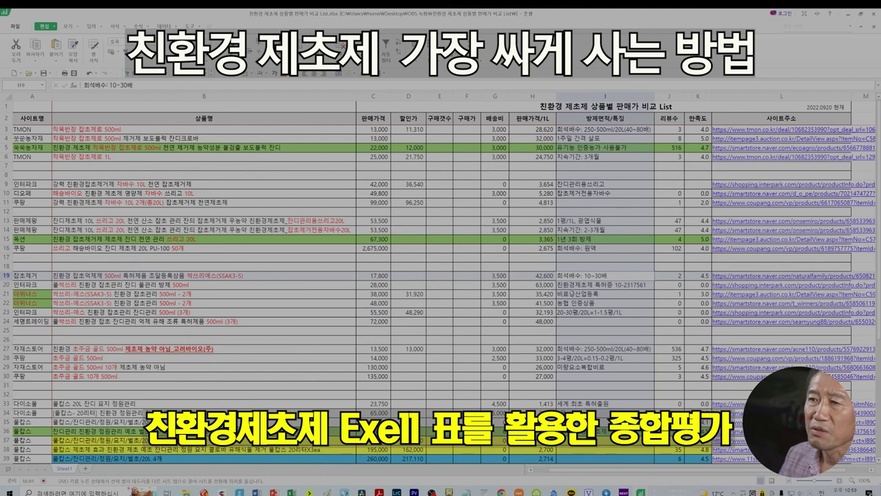
pyautogui.click(592, 285)
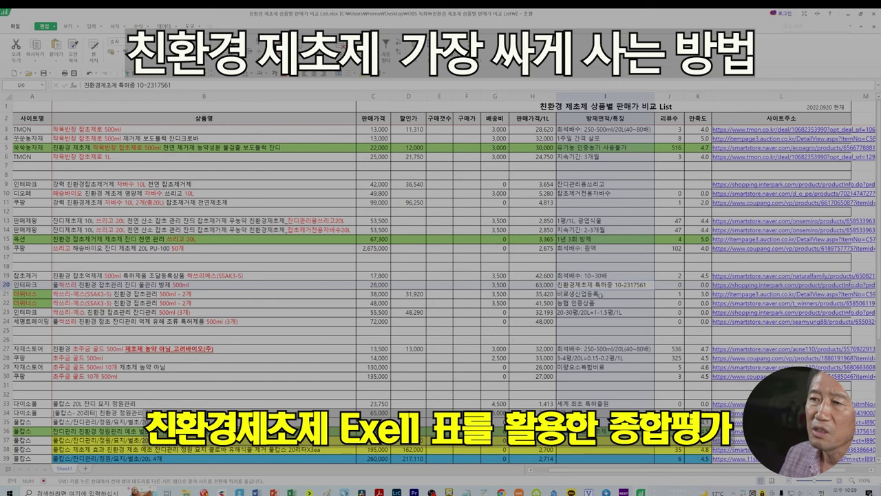
pyautogui.click(596, 295)
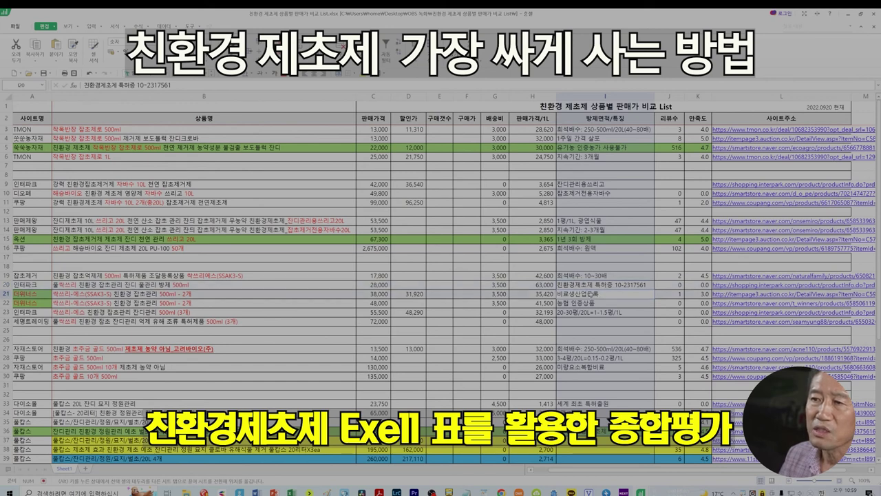
pyautogui.click(593, 303)
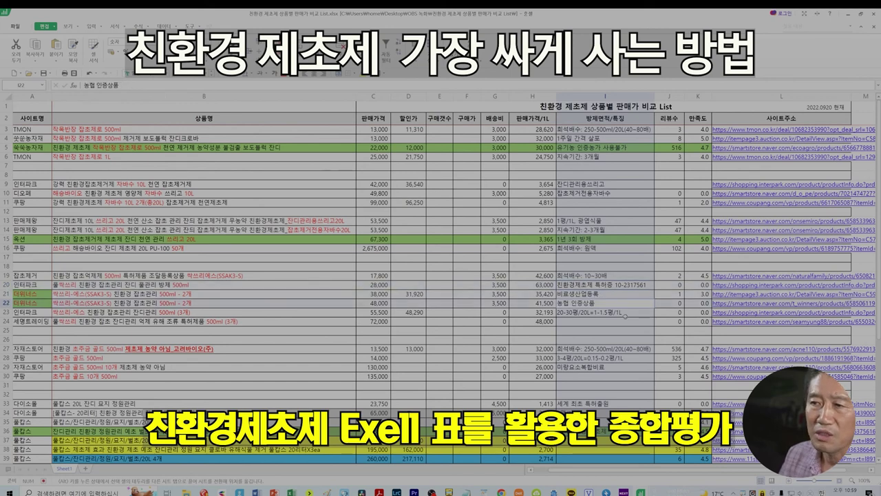
pyautogui.click(596, 314)
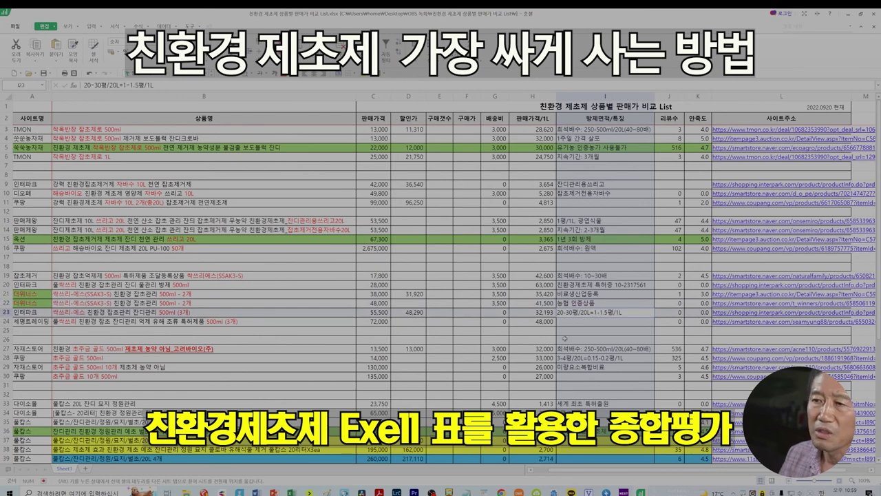
# Check the selling, discounted and per-litre prices of 자재스토어's single 초주금 골드 500ml in row 27
pyautogui.click(543, 348)
pyautogui.scroll(-3, 544, 348)
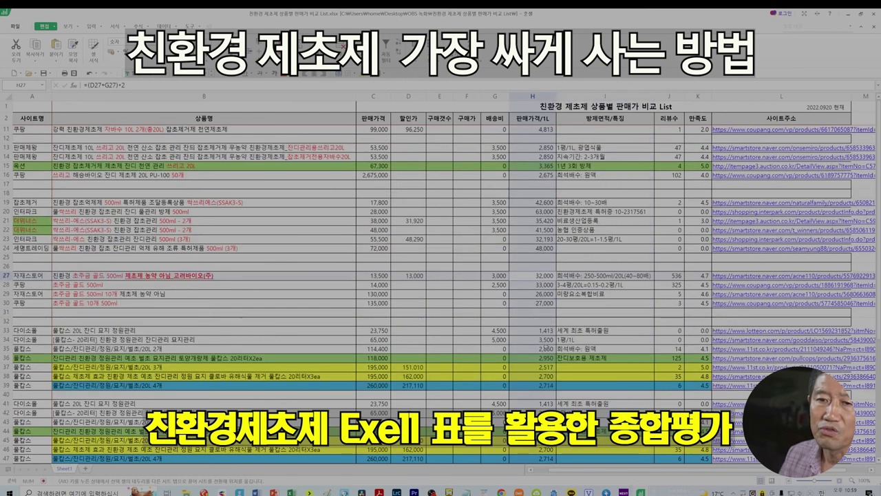
pyautogui.scroll(-3, 543, 349)
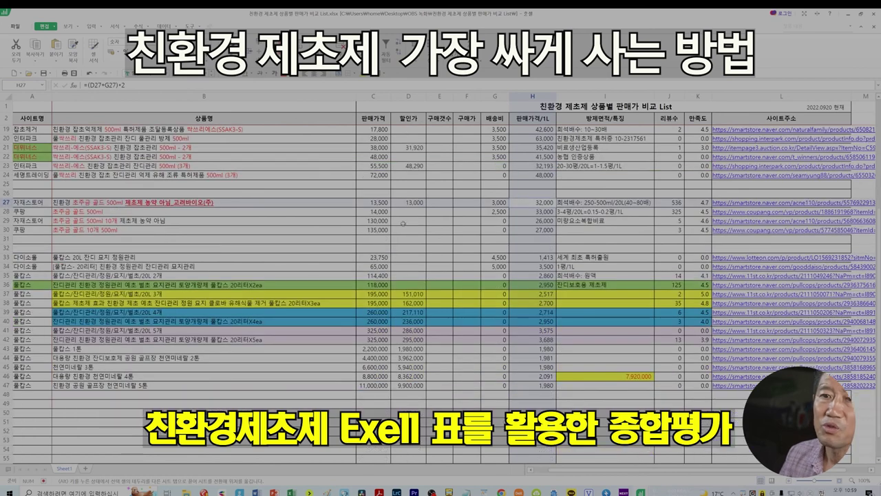
pyautogui.click(89, 202)
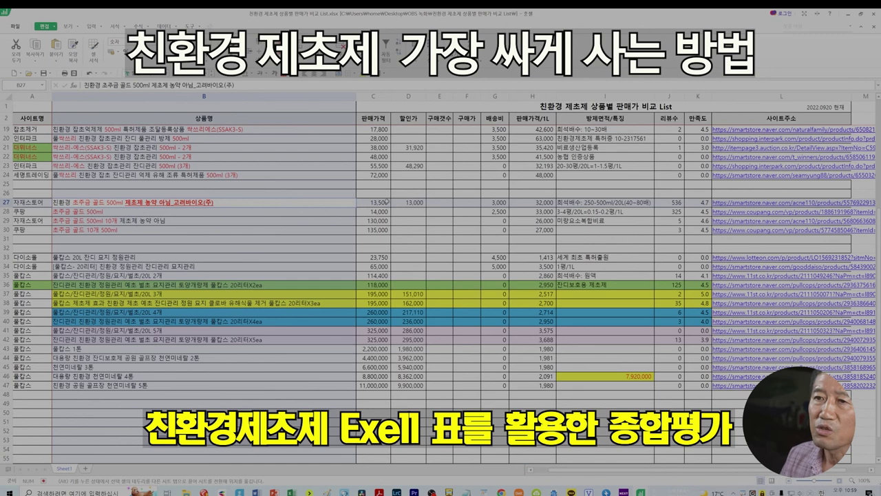
pyautogui.click(385, 201)
pyautogui.click(408, 202)
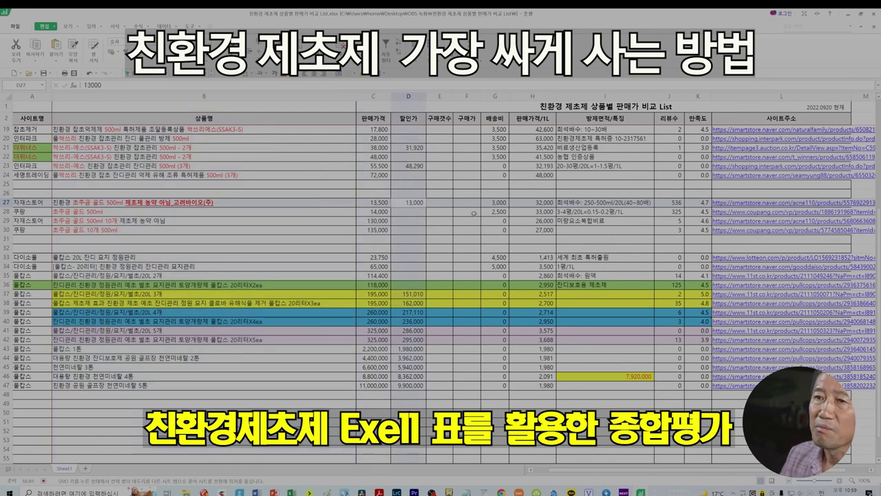
pyautogui.click(549, 202)
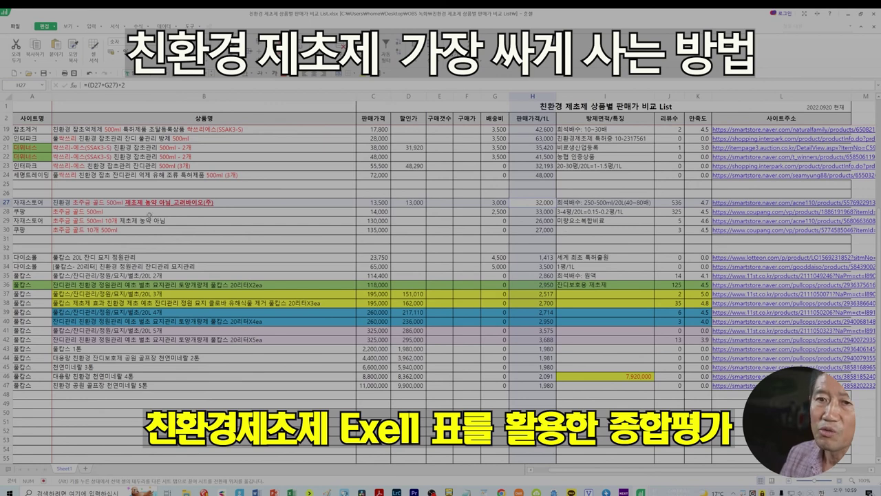
# Check the per-litre prices of 쿠팡's single 초주금 골드 500ml and the 10-bottle packs from 자재스토어 and 쿠팡
pyautogui.click(117, 209)
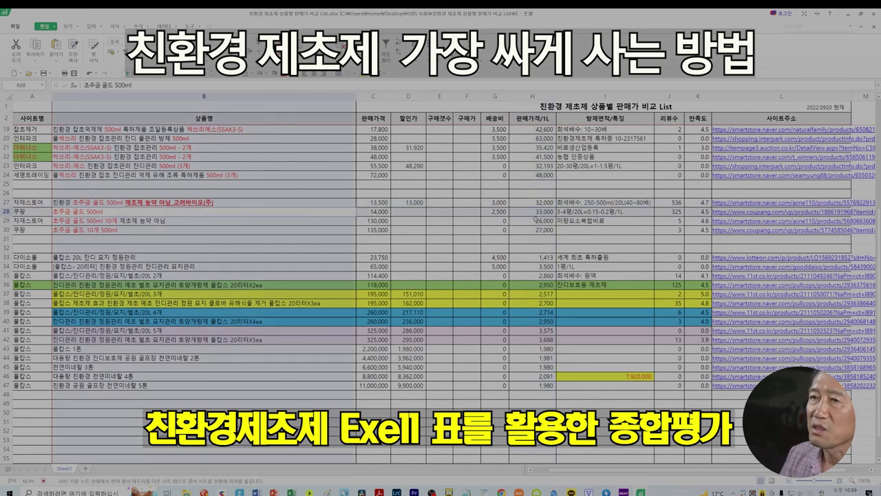
pyautogui.click(544, 212)
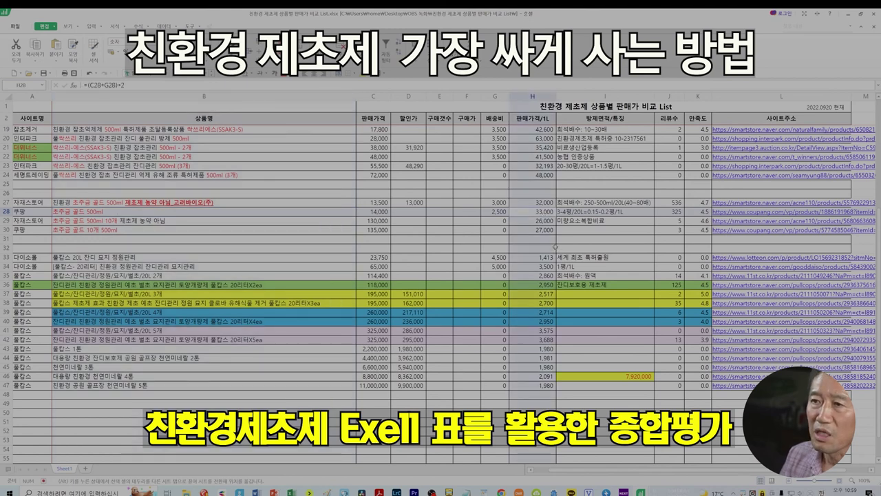
pyautogui.click(181, 221)
pyautogui.click(551, 220)
pyautogui.click(134, 231)
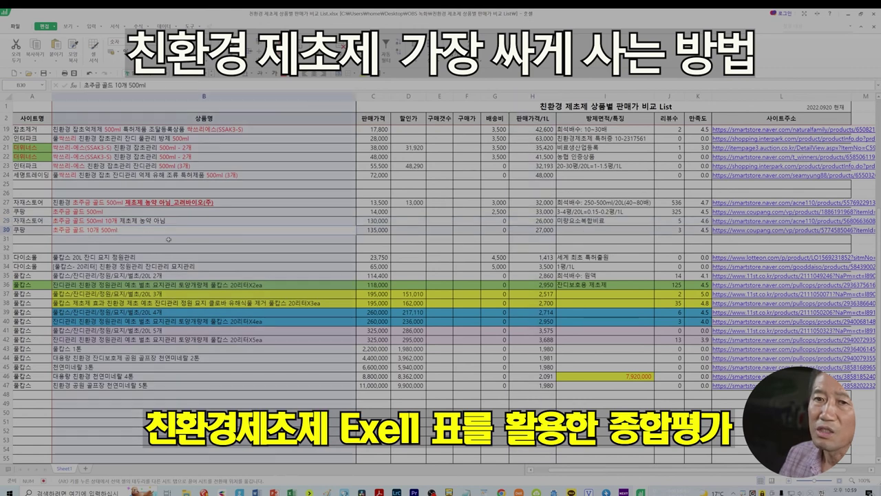
pyautogui.click(544, 230)
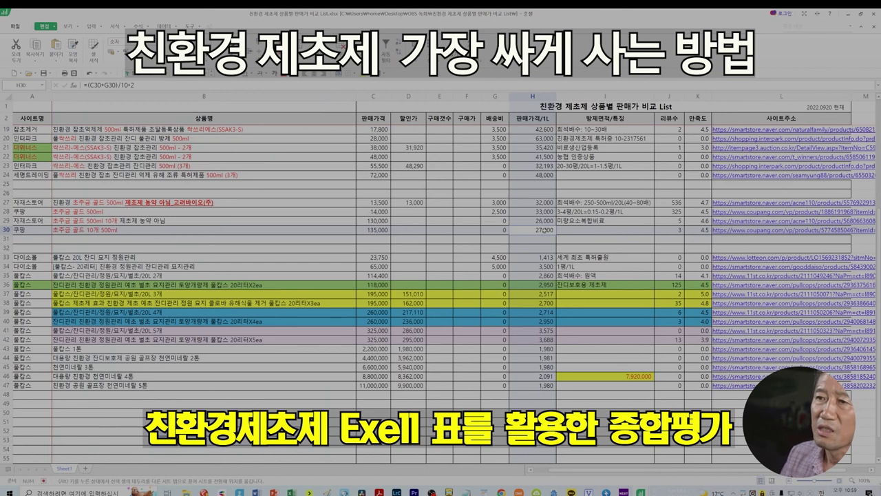
# Compare the 초주금 골드 per-litre prices across rows 27 to 30 and the review counts of the two single-bottle listings
pyautogui.click(540, 221)
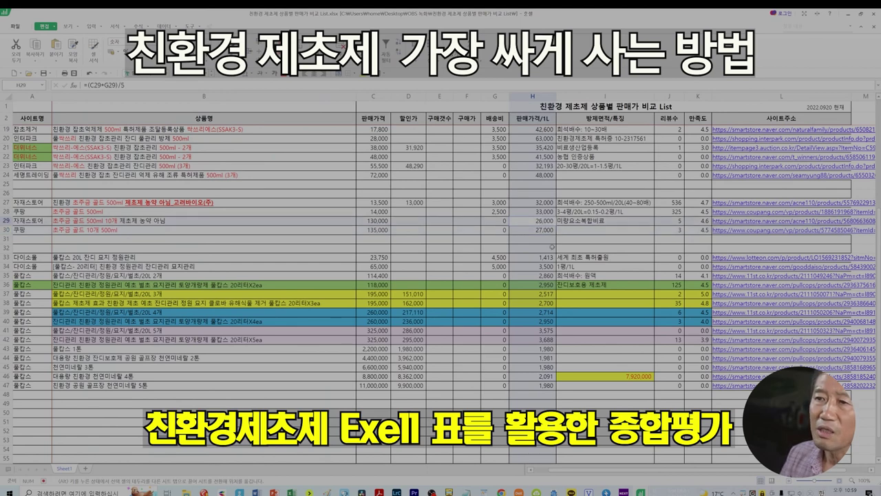
pyautogui.click(541, 230)
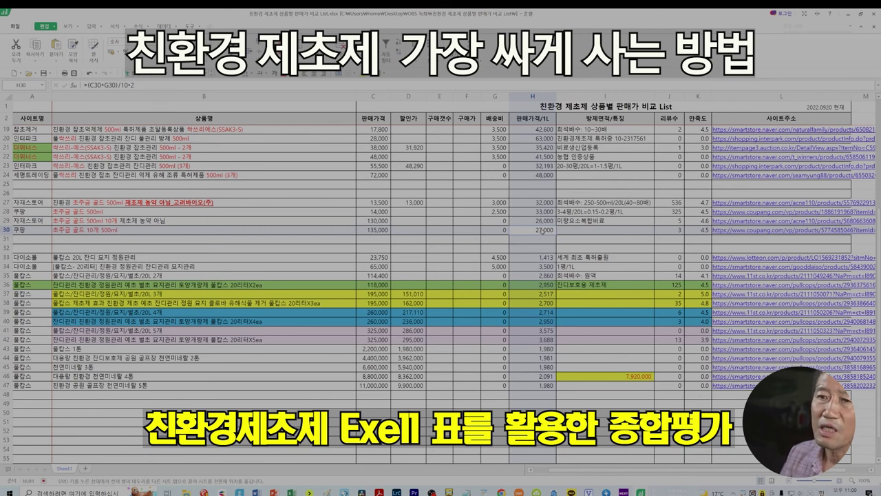
pyautogui.click(544, 212)
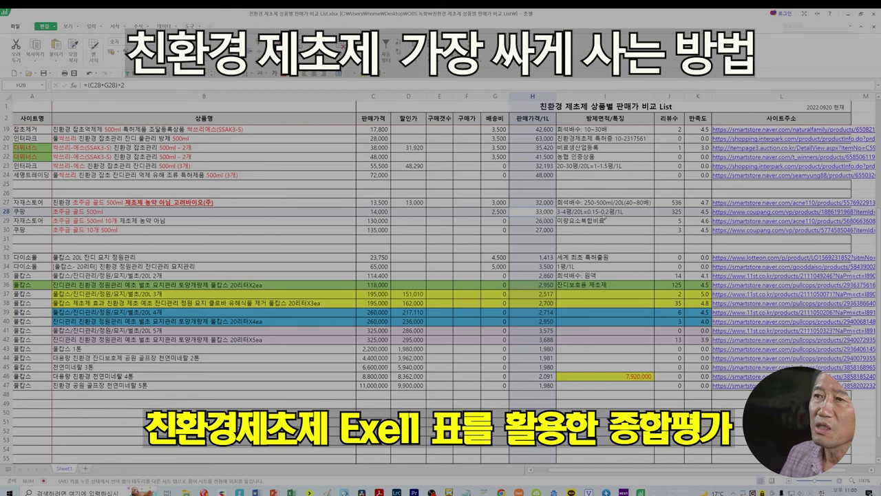
pyautogui.click(541, 202)
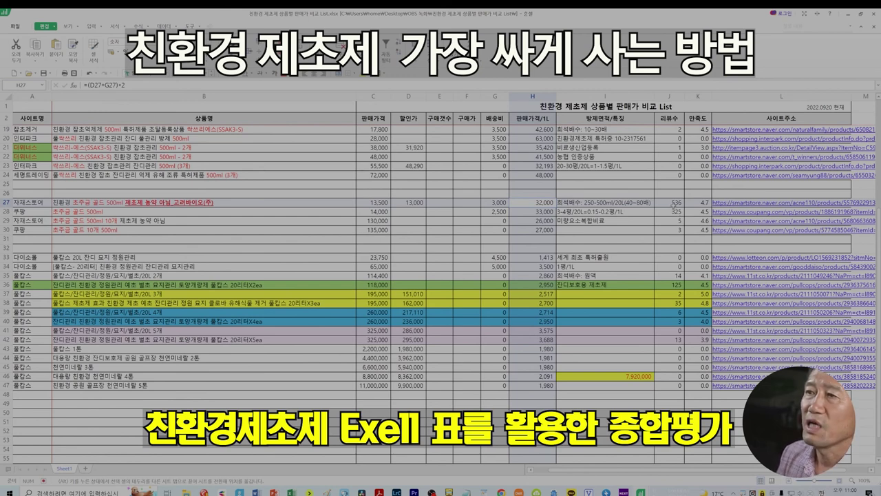
pyautogui.moveTo(672, 204); pyautogui.dragTo(673, 210)
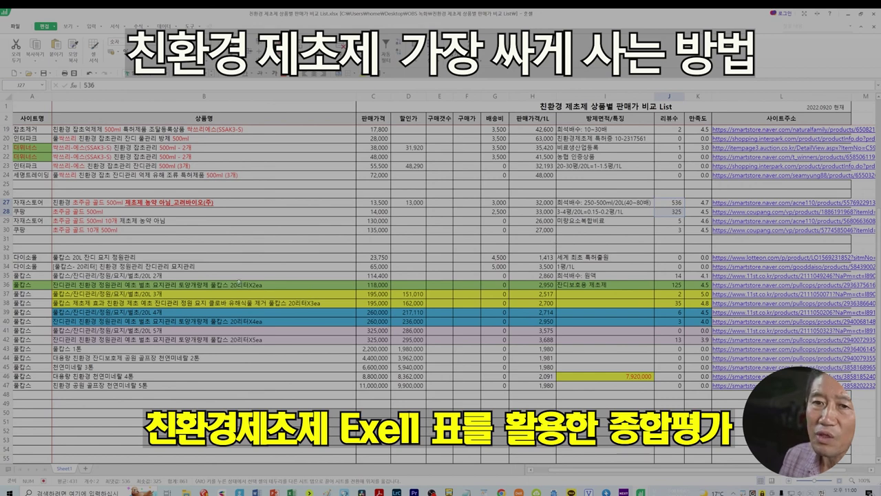
# Check the per-litre prices of 다이소몰's single 풀캅스 20L listings and the two-pack listings in rows 33 to 36
pyautogui.click(117, 258)
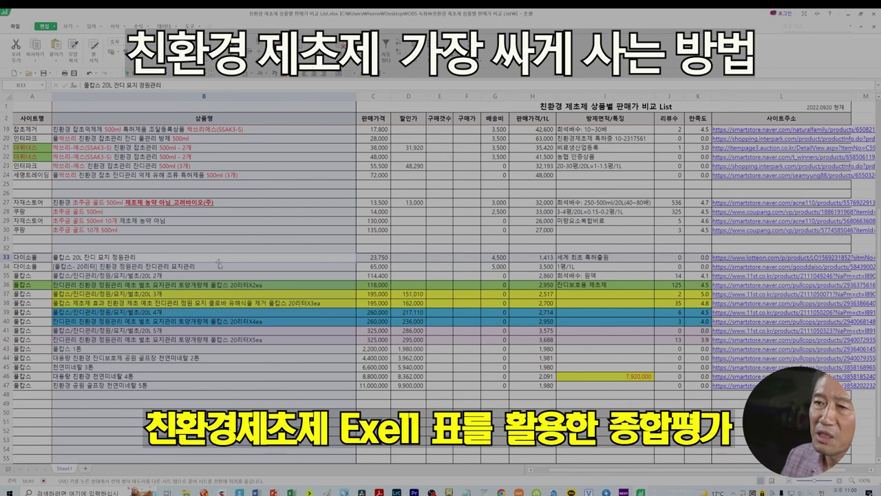
pyautogui.click(551, 258)
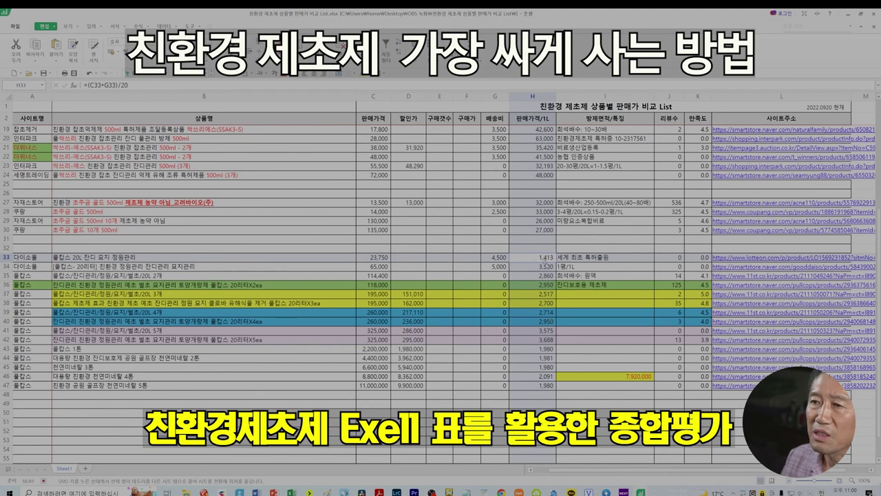
pyautogui.click(544, 267)
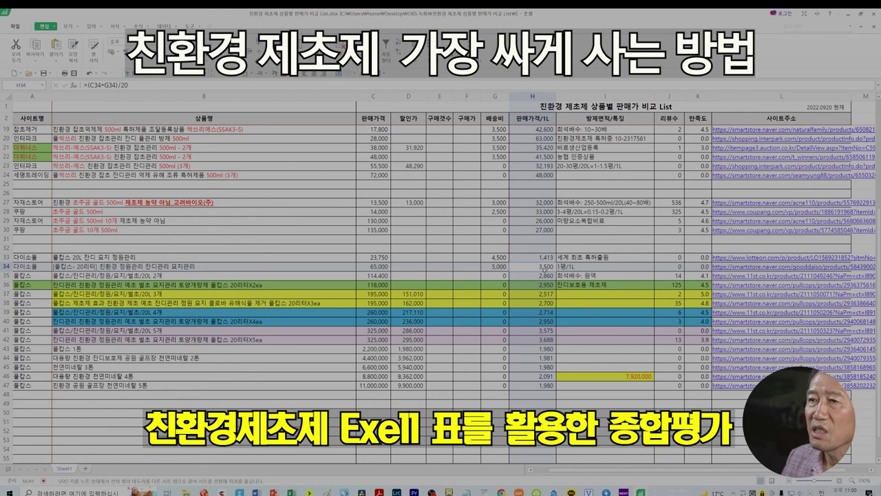
pyautogui.click(547, 275)
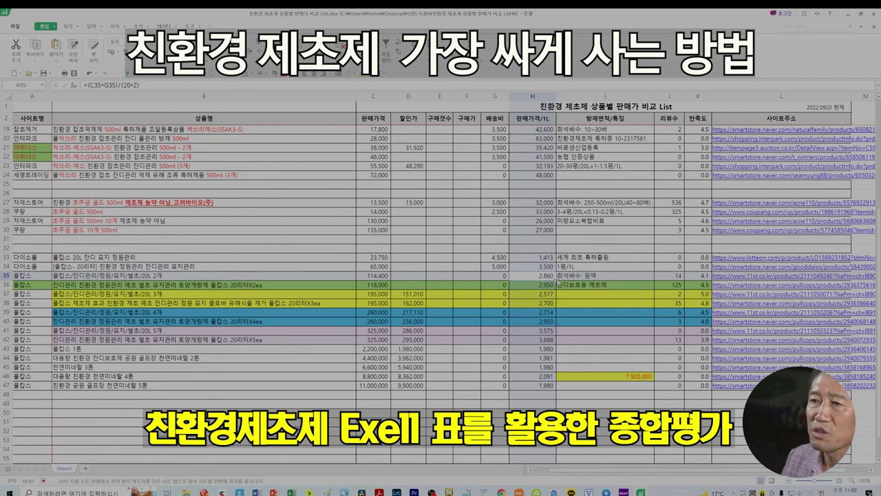
pyautogui.click(549, 285)
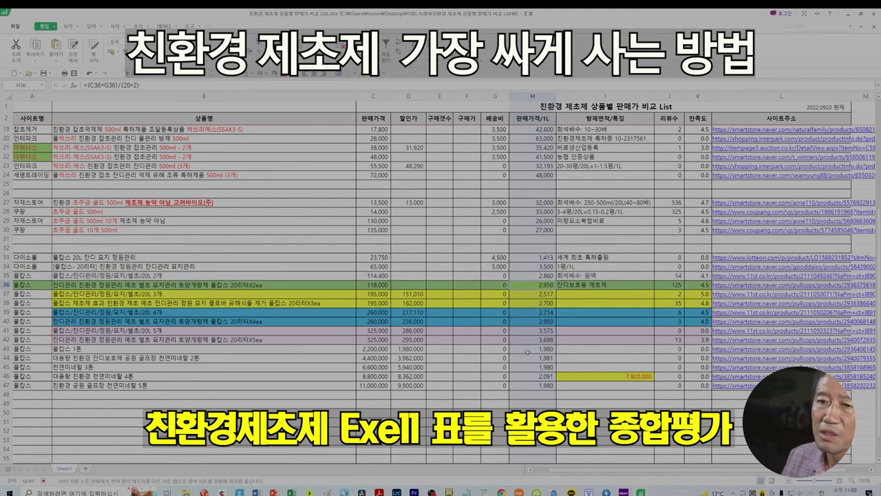
# Compare the per-litre prices of the 풀캅스 20L three-, four- and five-pack listings in rows 37 to 42
pyautogui.click(529, 292)
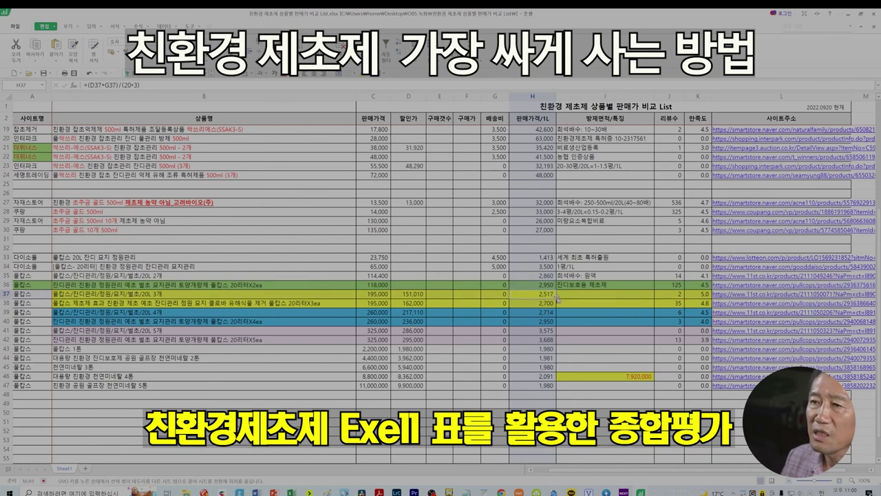
pyautogui.click(550, 304)
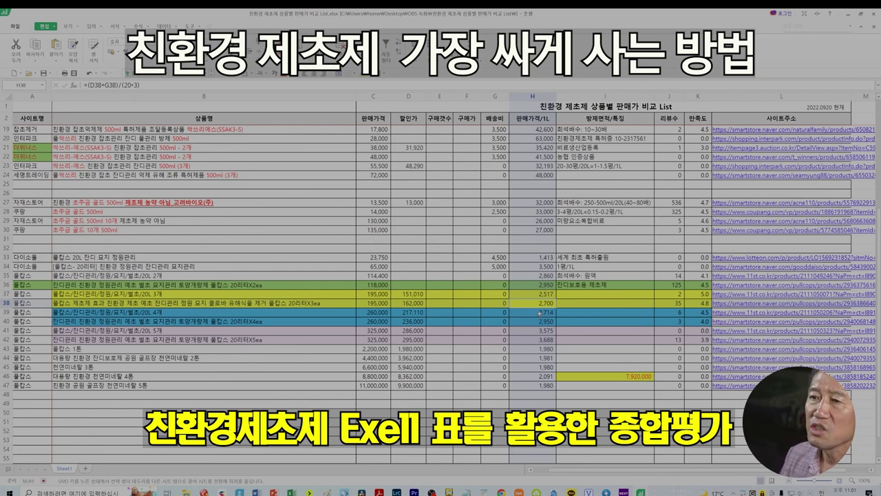
pyautogui.click(526, 322)
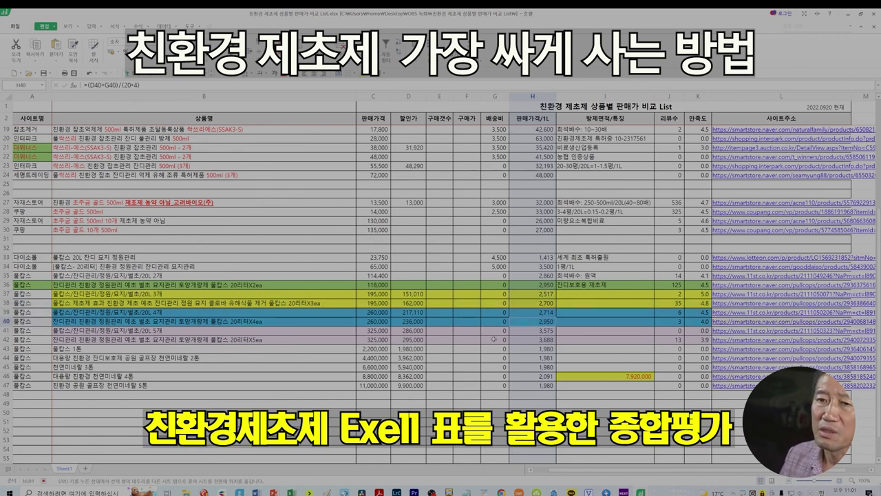
pyautogui.click(526, 334)
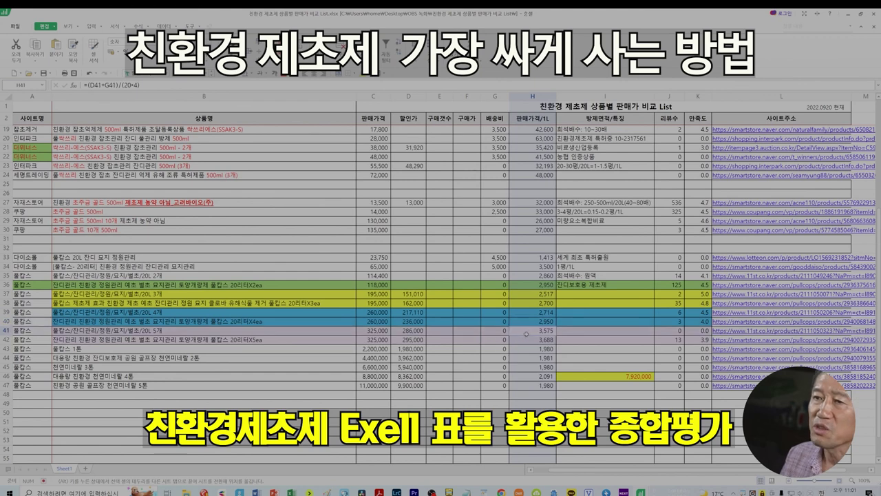
pyautogui.click(532, 340)
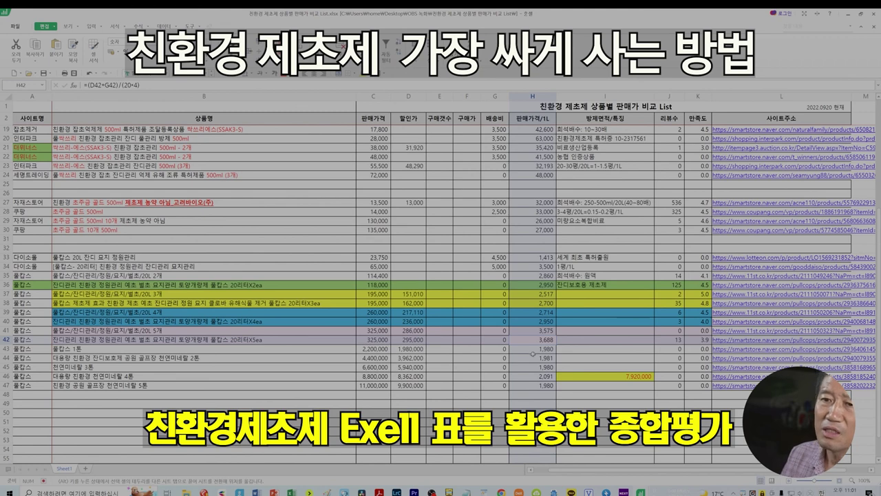
# Recheck the per-litre prices of the 풀캅스 four- and five-packs and the review count of the five-pack in row 42
pyautogui.click(530, 314)
pyautogui.click(529, 330)
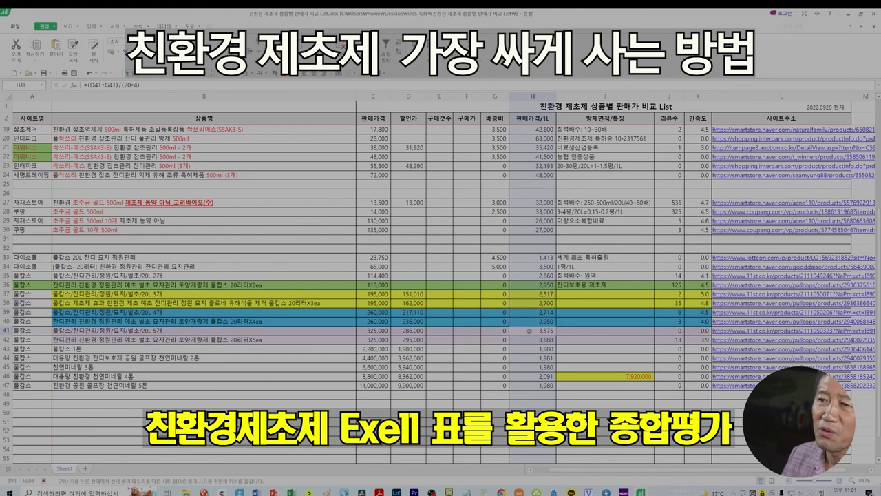
pyautogui.click(531, 340)
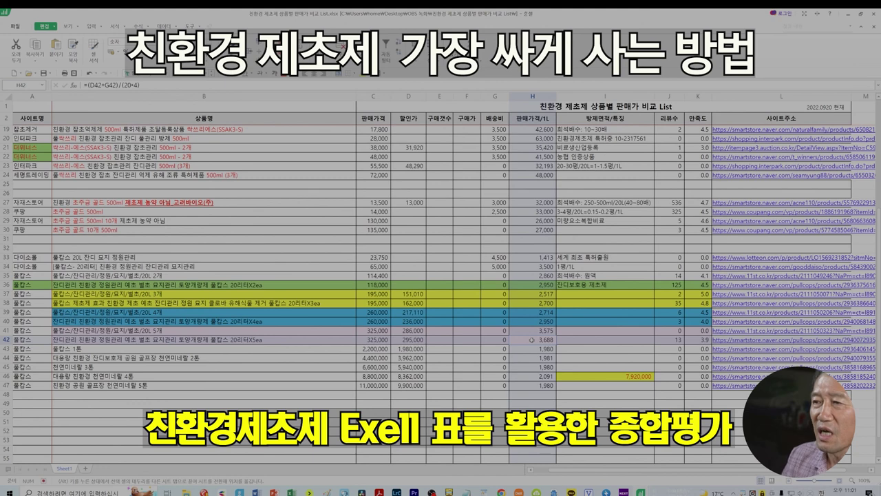
pyautogui.click(679, 343)
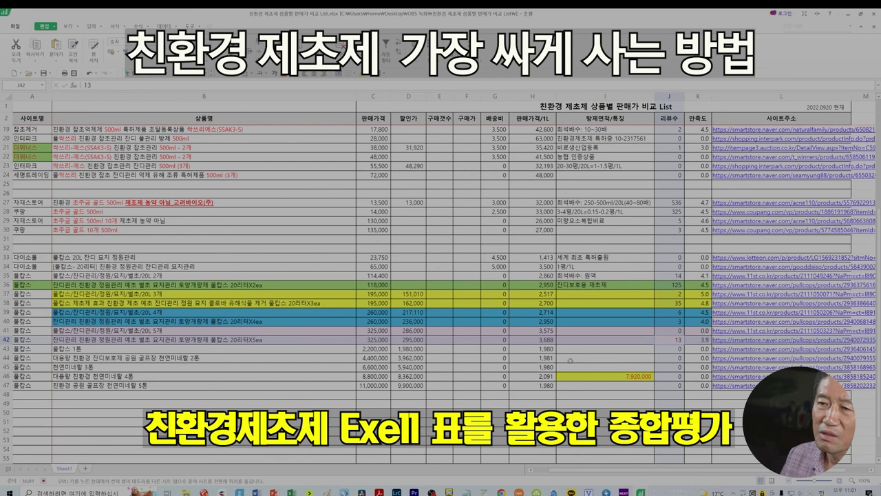
# Check the 1-ton 풀캅스 per-litre price and the 4-ton listing's per-litre price, discounted price and calculated amount in row 46
pyautogui.click(541, 349)
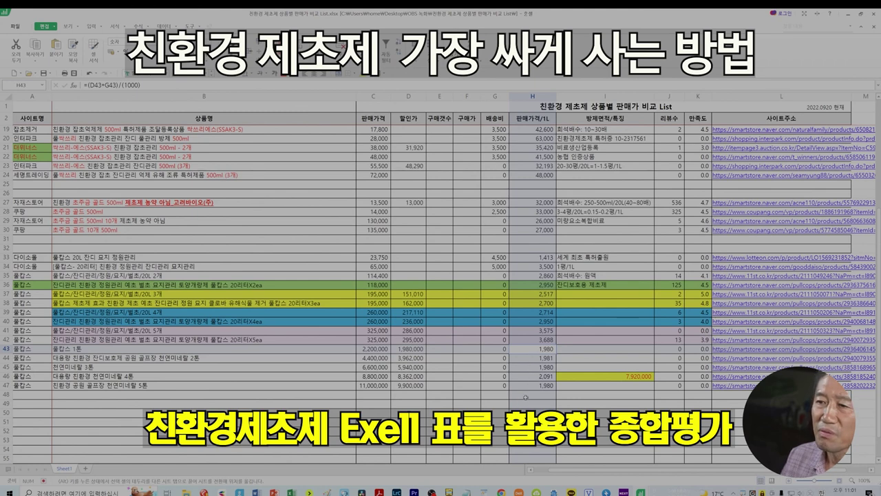
pyautogui.click(528, 376)
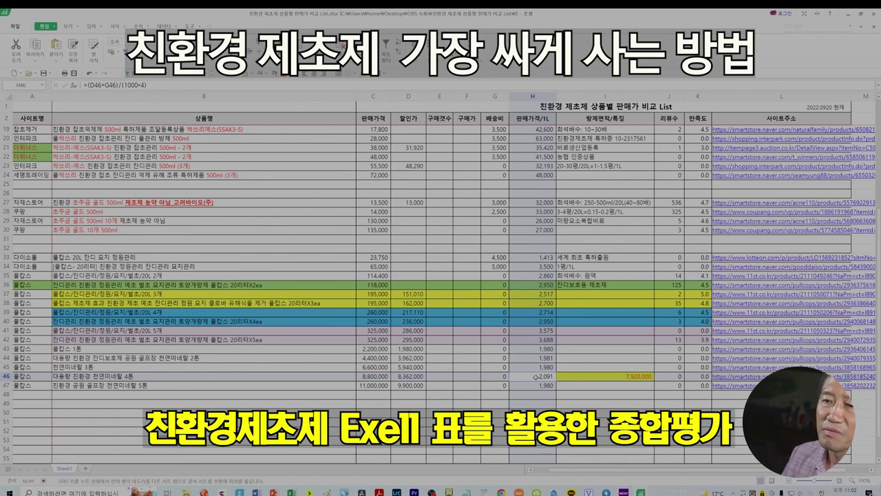
pyautogui.click(406, 377)
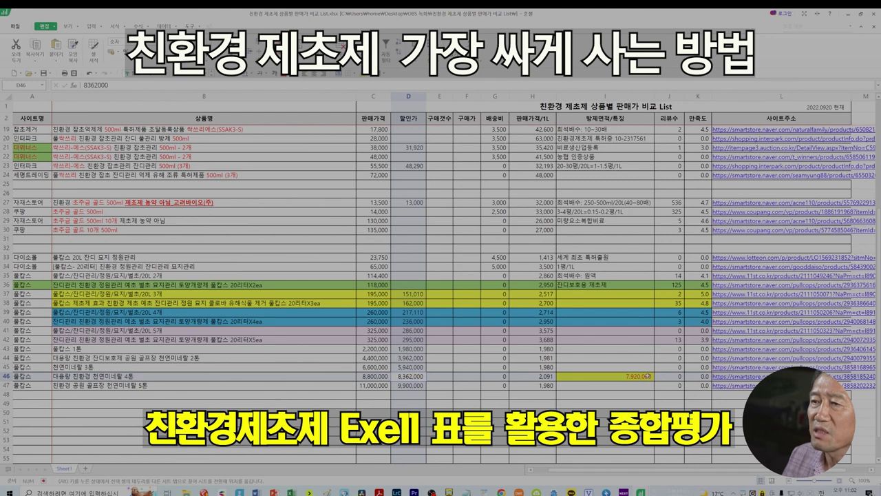
pyautogui.click(651, 376)
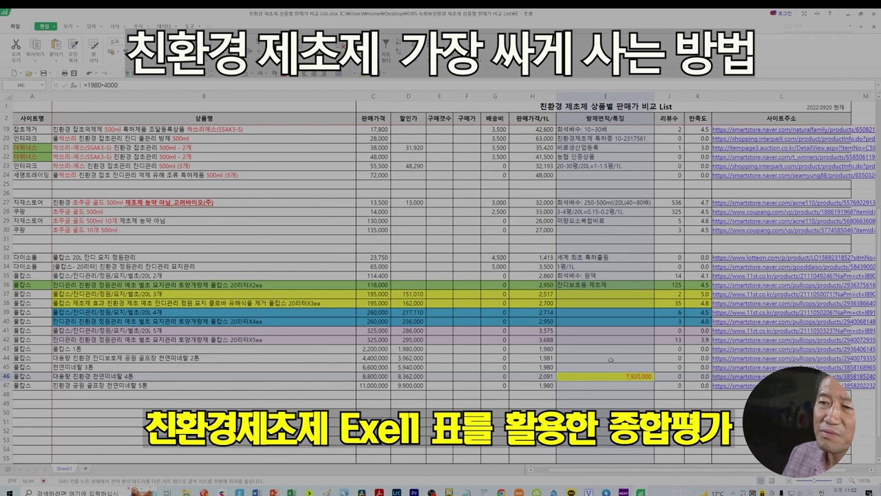
# Compare the per-litre prices of the 1- to 5-ton 풀캅스 listings across rows 43 to 47
pyautogui.click(547, 367)
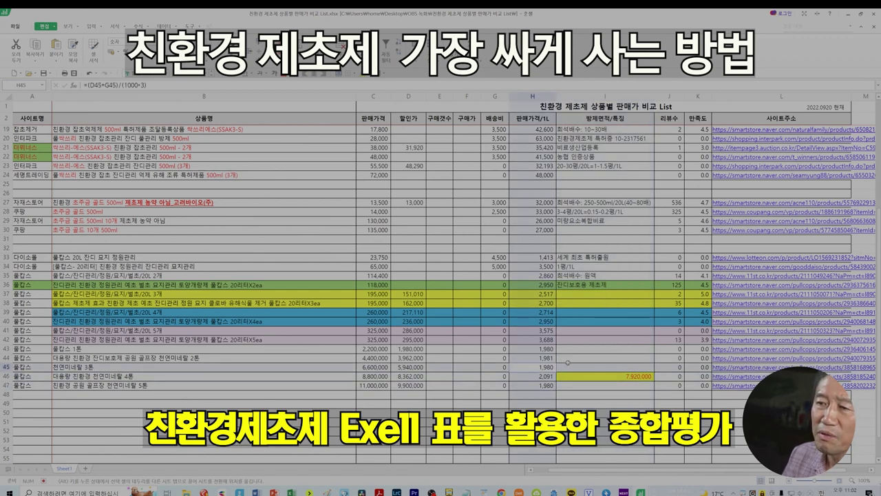
pyautogui.moveTo(542, 350); pyautogui.dragTo(541, 387)
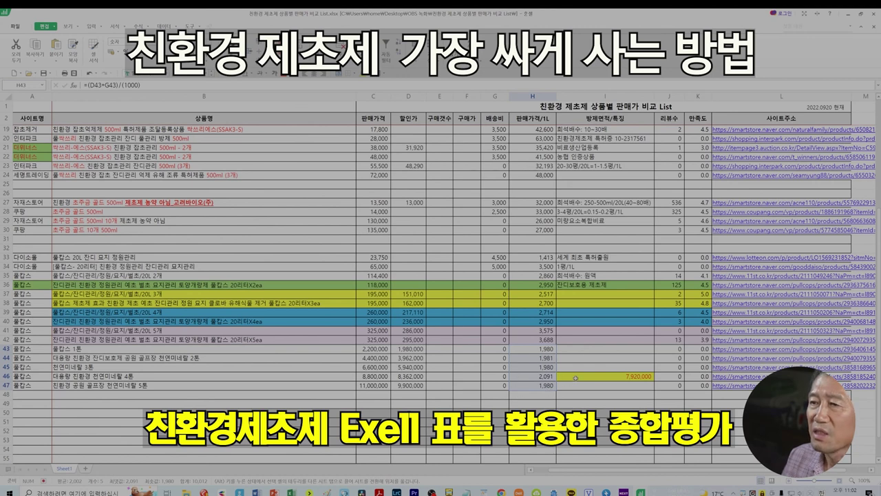
pyautogui.click(541, 378)
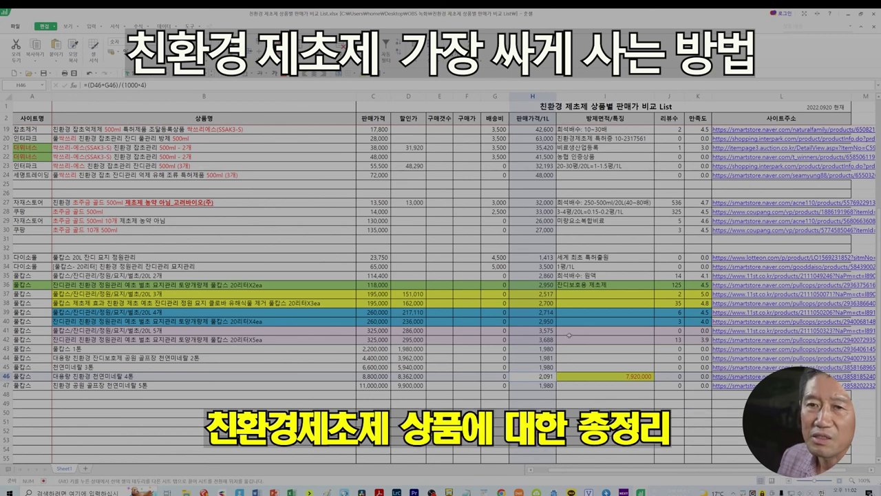
# Review the list's title, the 싹쓰리 feature notes in rows 20 and 21, and the review count of 작목반장 잡초제로 in row 5
pyautogui.scroll(5, 569, 336)
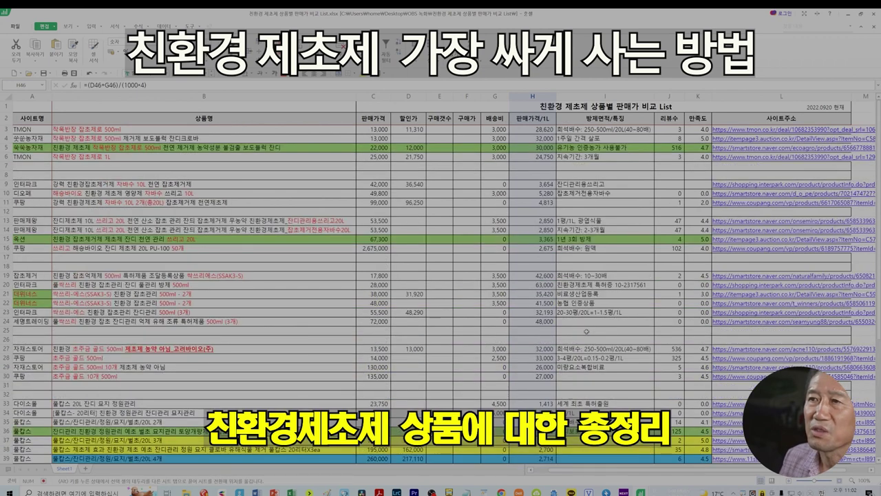
pyautogui.click(552, 109)
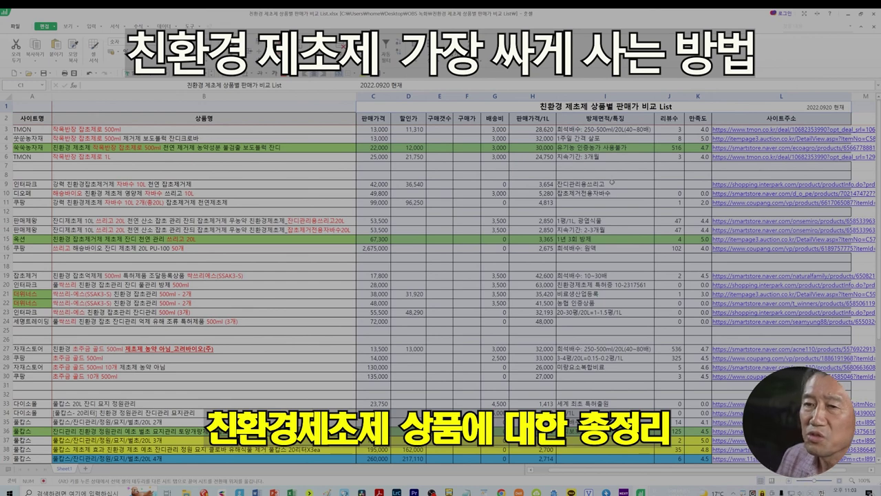
pyautogui.click(563, 284)
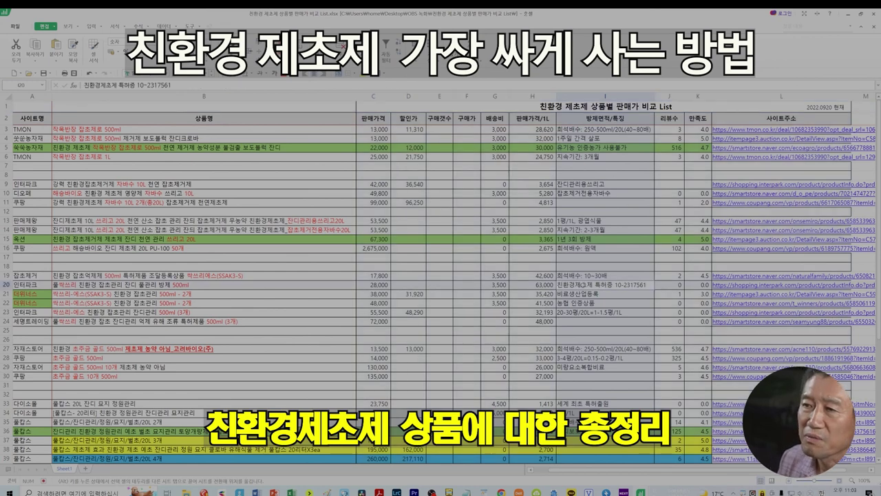
pyautogui.click(581, 295)
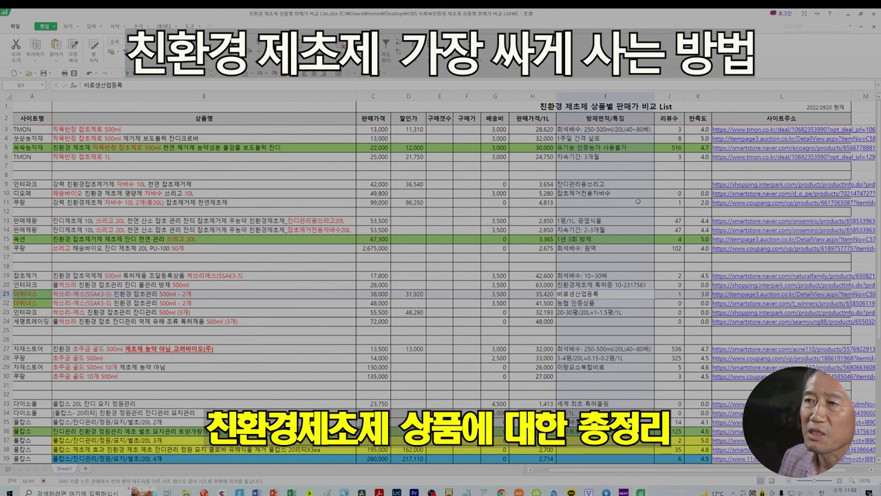
pyautogui.click(673, 148)
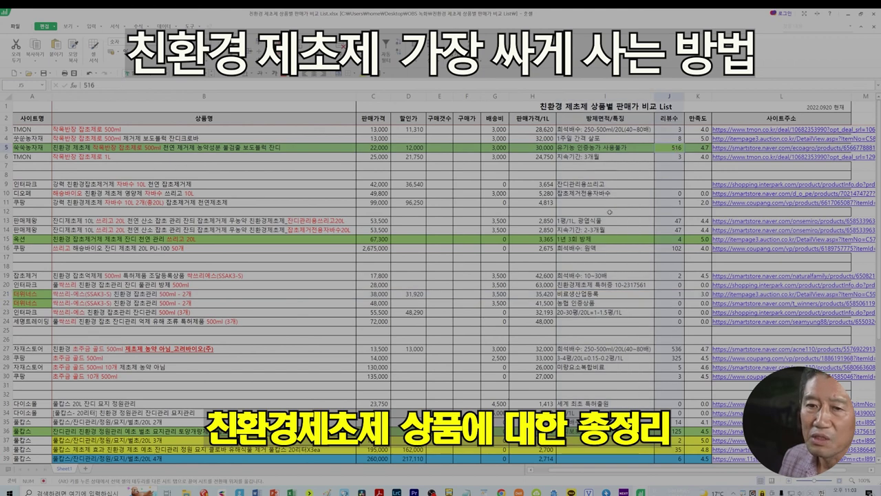
# Skim the whole comparison list down to the 풀캅스 bulk listings and back to the upper product groups
pyautogui.scroll(-3, 609, 212)
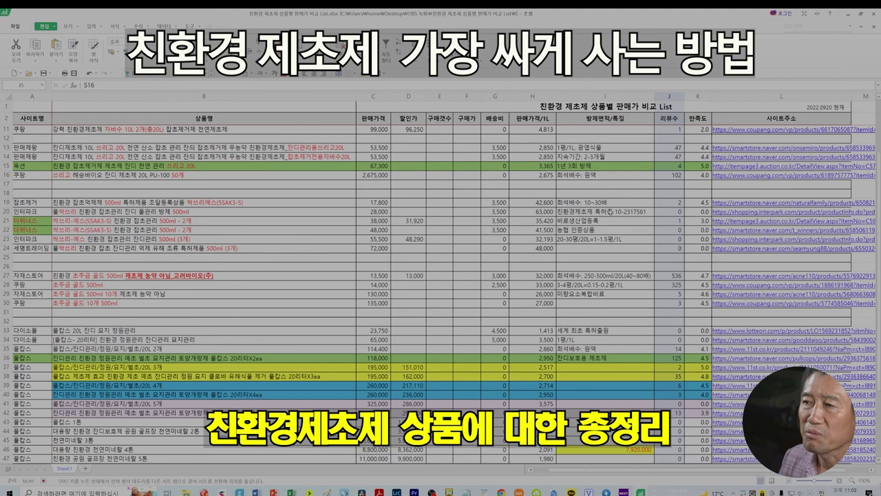
pyautogui.scroll(-3, 441, 275)
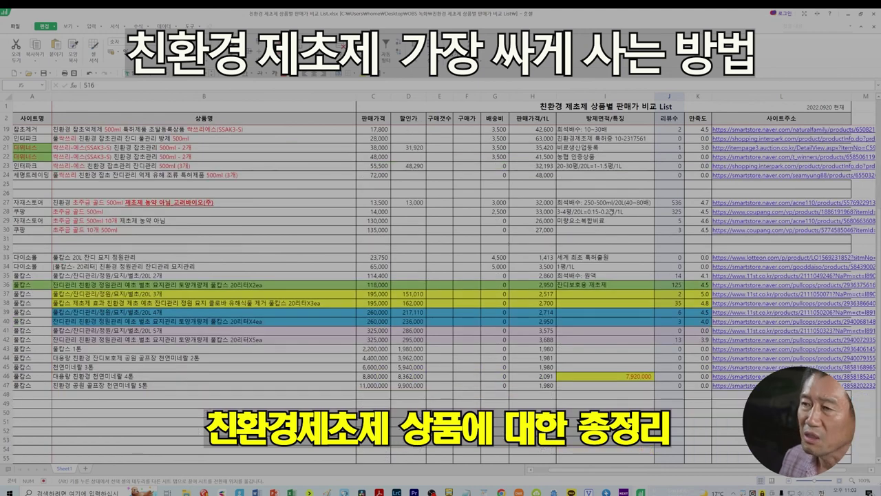
pyautogui.scroll(5, 611, 212)
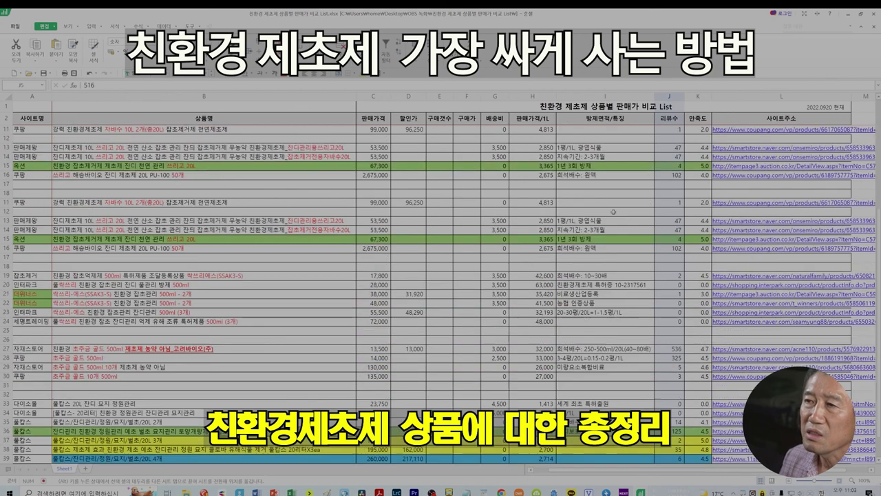